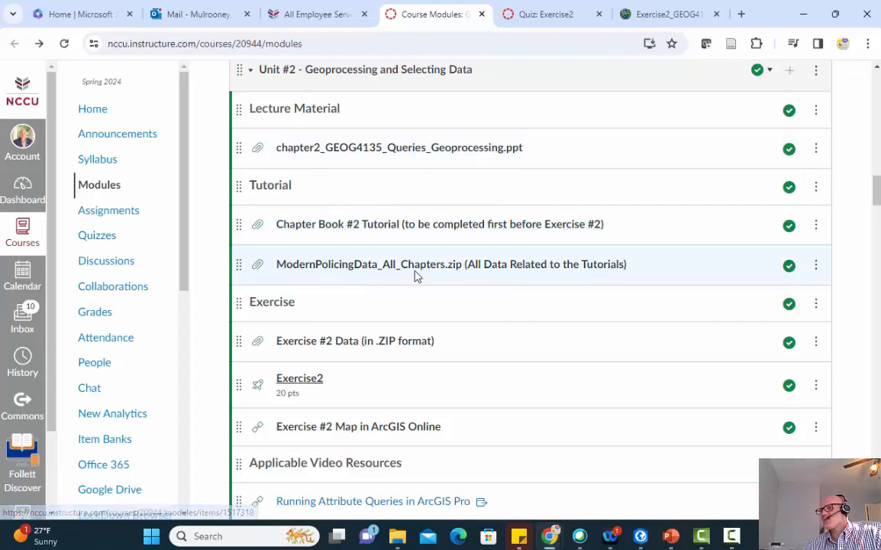
- Review the Unit #2 exercise items in the course modules, the Exercise2_GEOG4135 web map and the Exercise2 quiz questions
scroll(233, 279, down, 1)
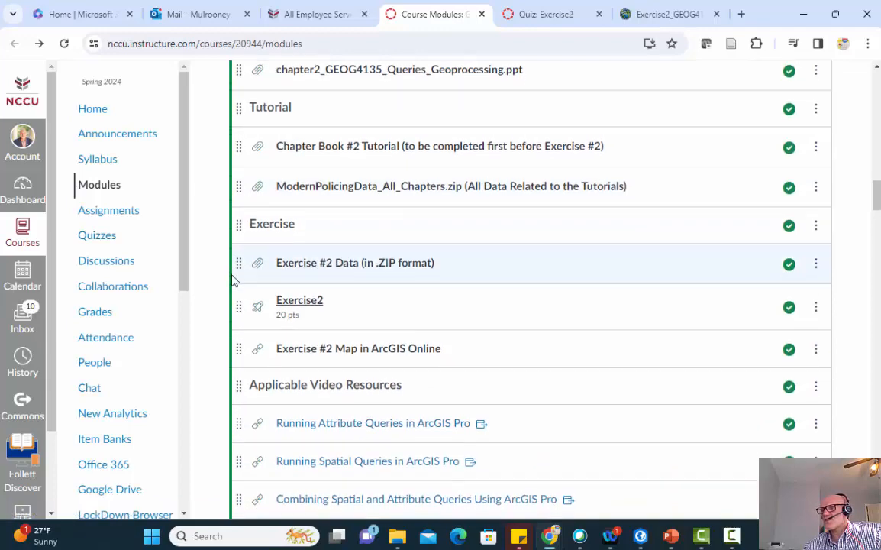
scroll(232, 280, down, 1)
click(666, 14)
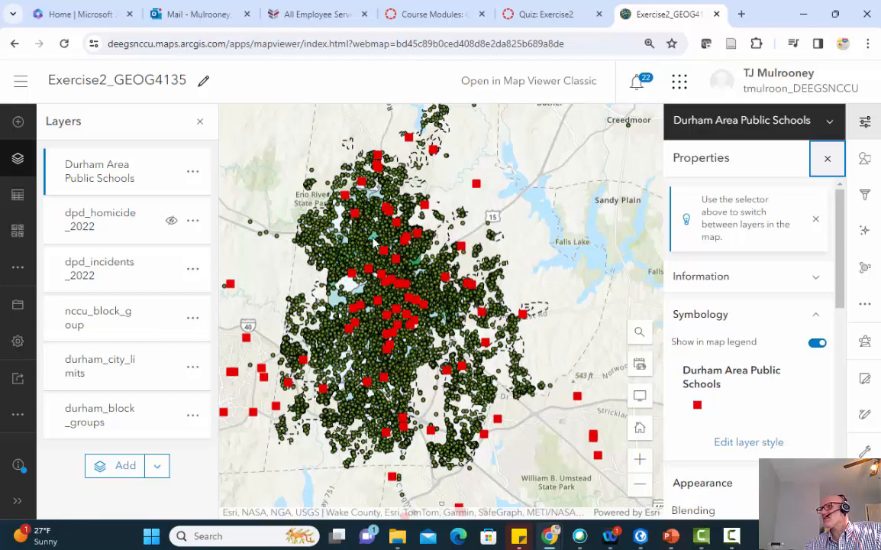
click(550, 22)
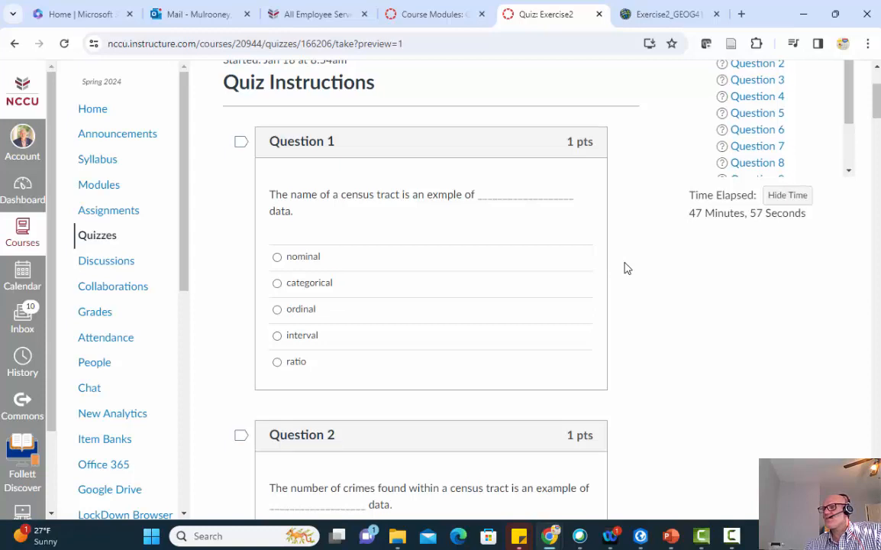
scroll(625, 267, down, 1)
scroll(625, 267, up, 1)
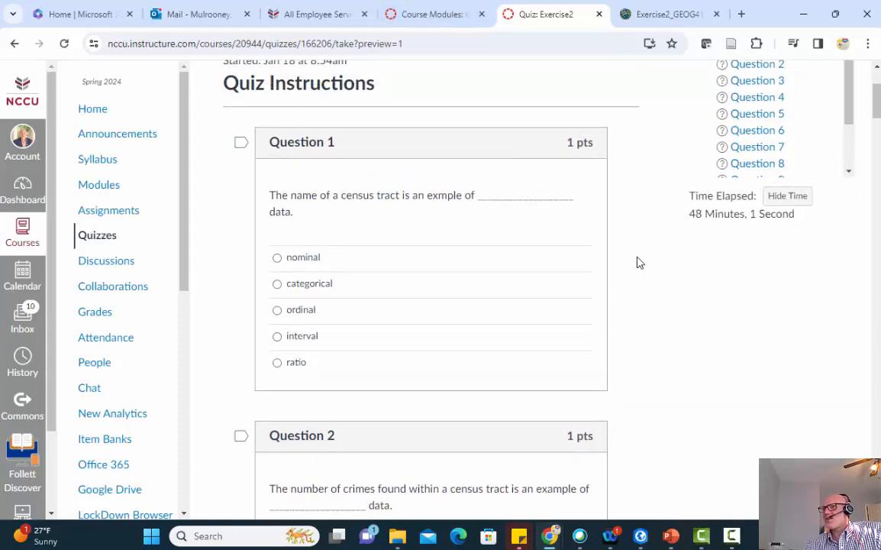
click(638, 538)
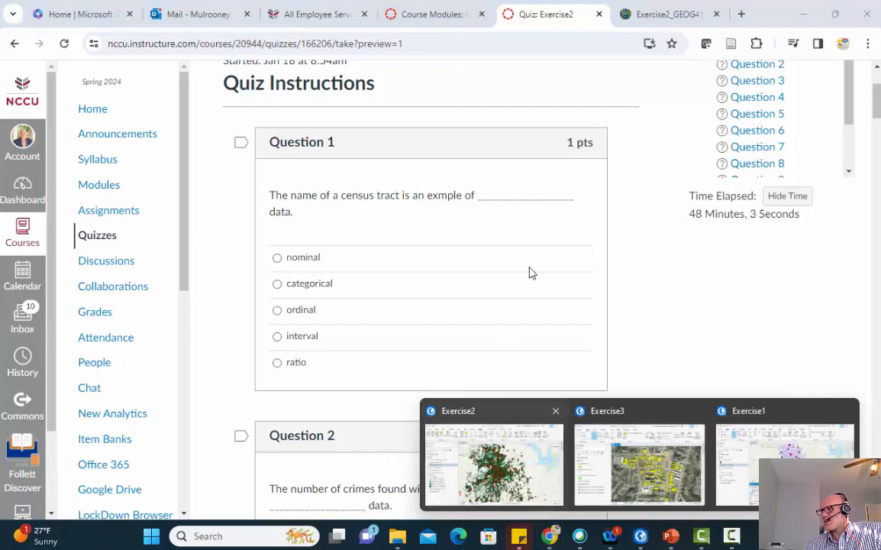
click(405, 15)
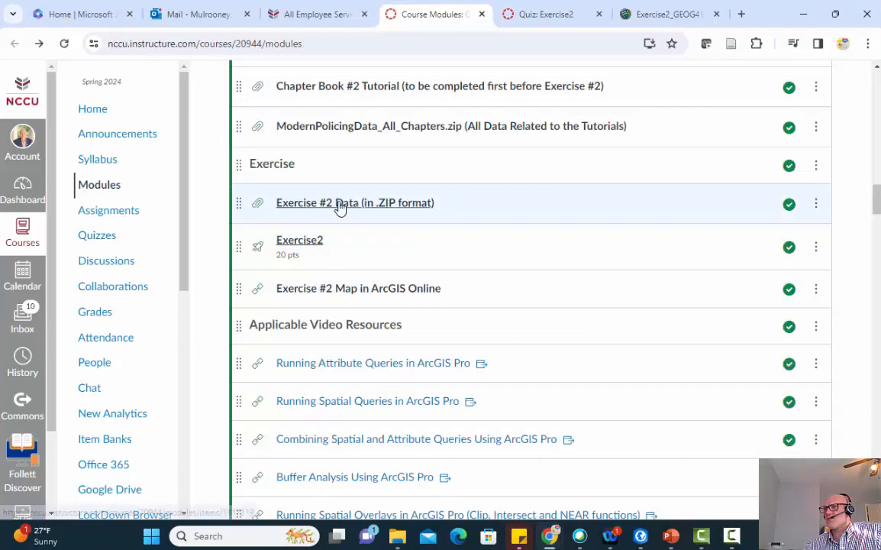
scroll(532, 246, up, 1)
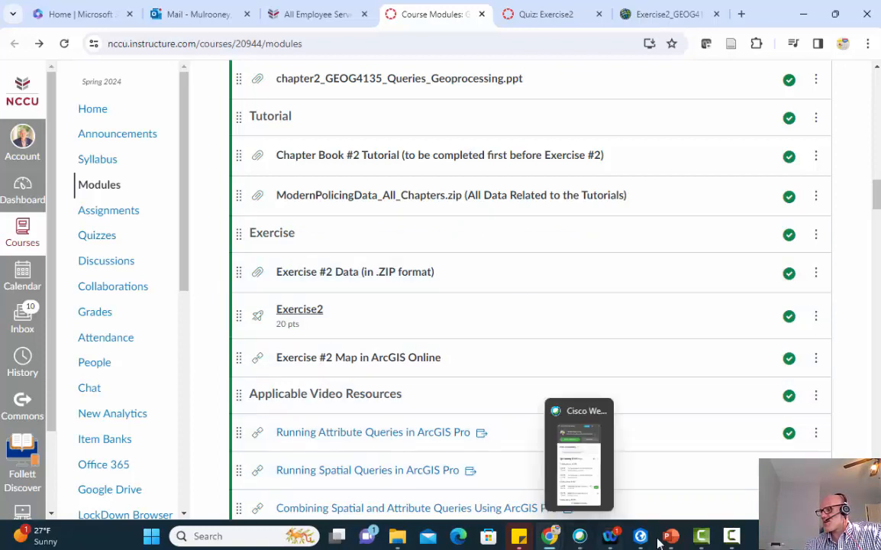
- Switch to the Exercise2 project in ArcGIS Pro, hide the dpd_incidents_2022 layer and show the dpd_homicide_2022 layer
mouse_move(640, 537)
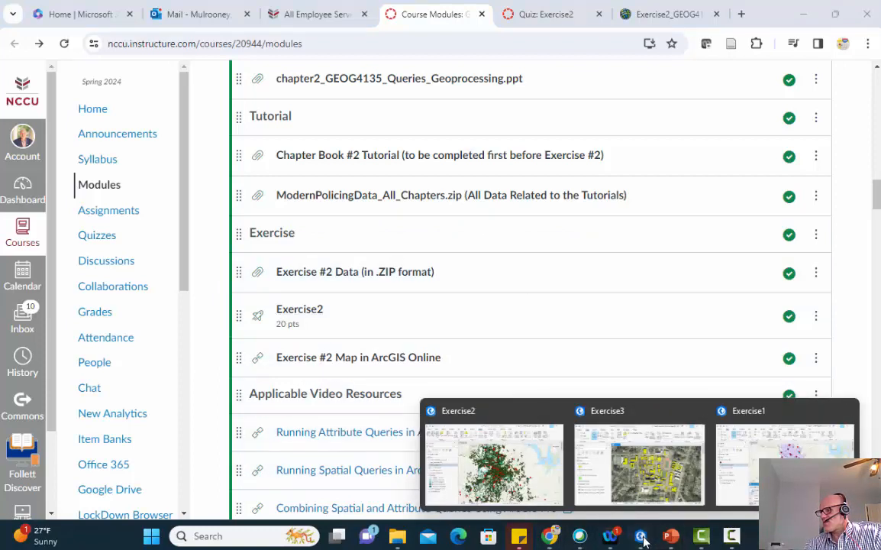
click(475, 411)
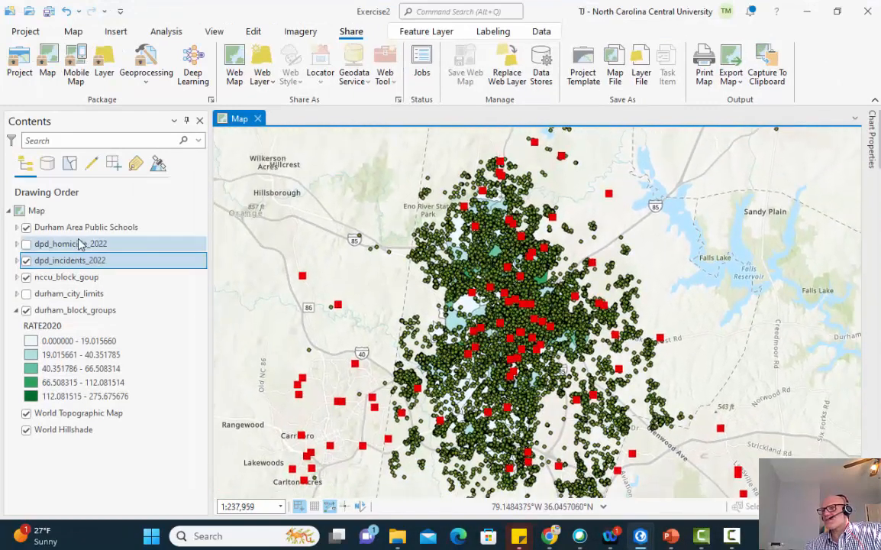
click(25, 227)
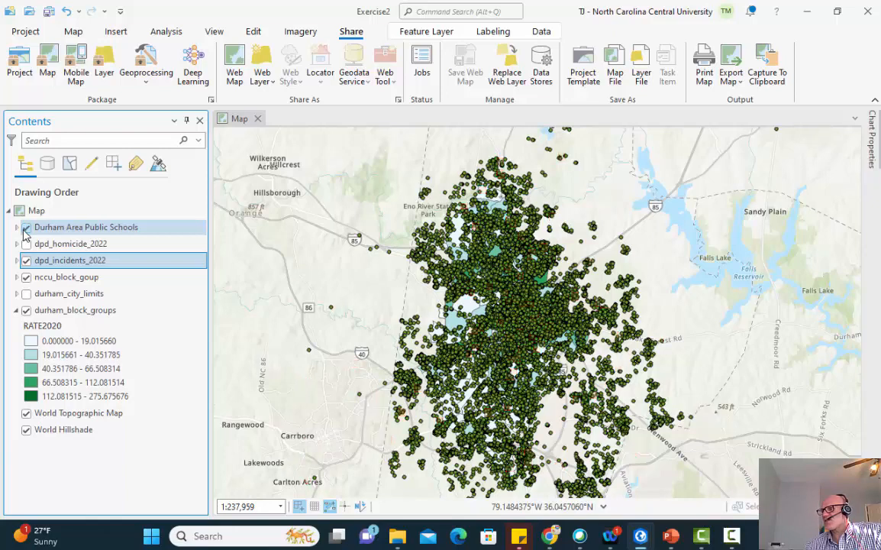
click(25, 229)
click(26, 230)
click(25, 229)
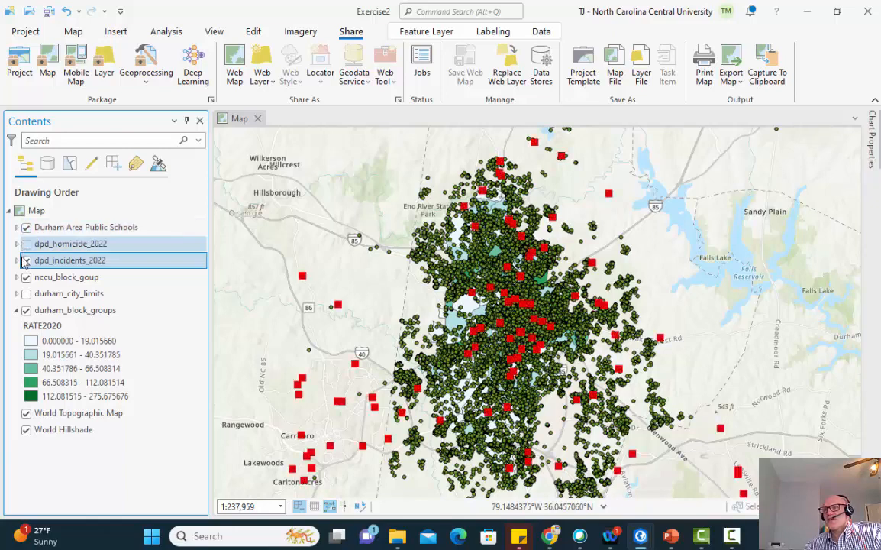
click(26, 260)
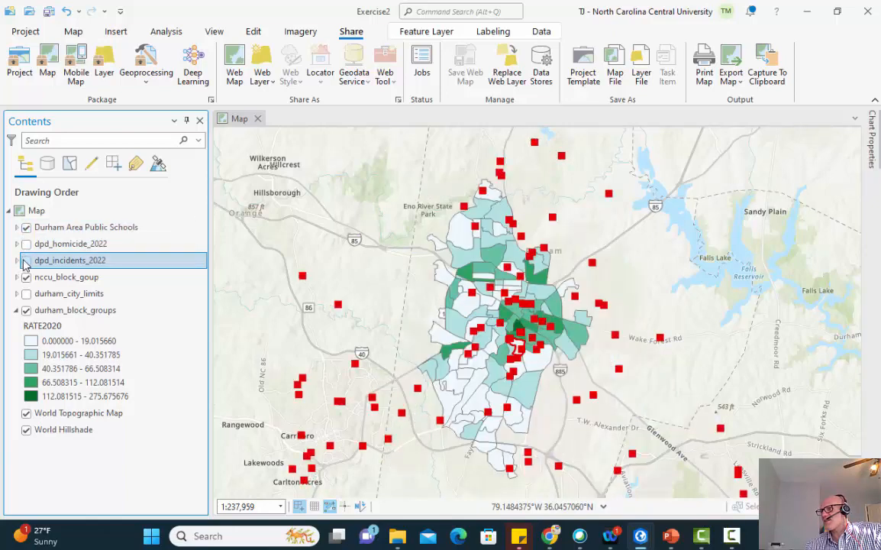
click(26, 243)
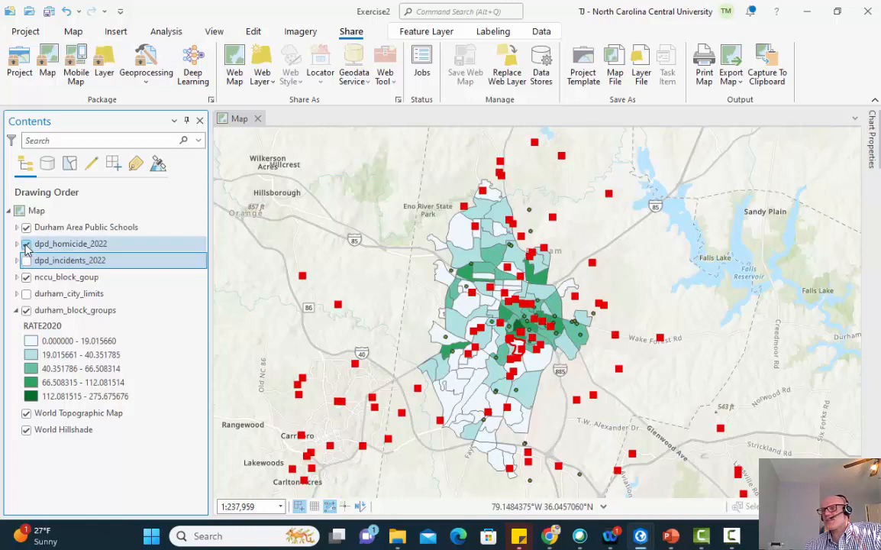
click(26, 244)
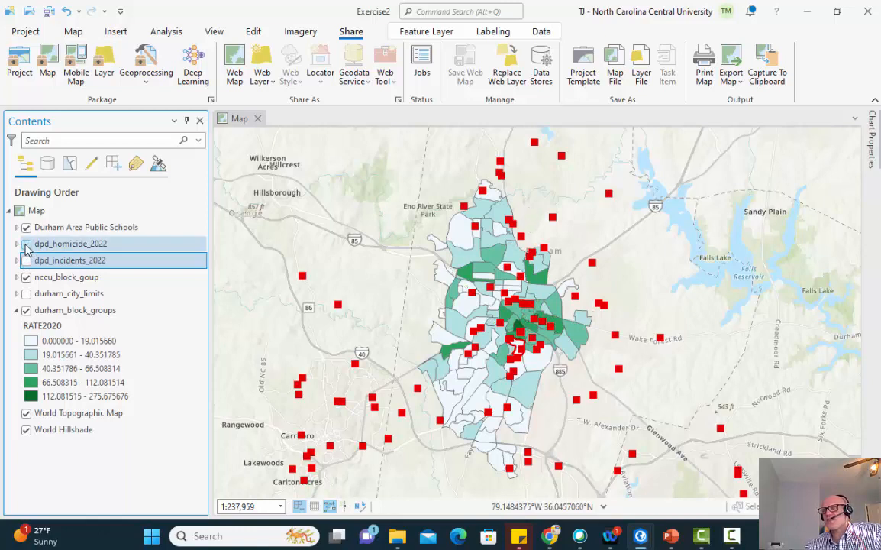
- Search the symbol gallery for "murder" and apply the largest Murder symbol to the dpd_homicide_2022 layer
click(16, 243)
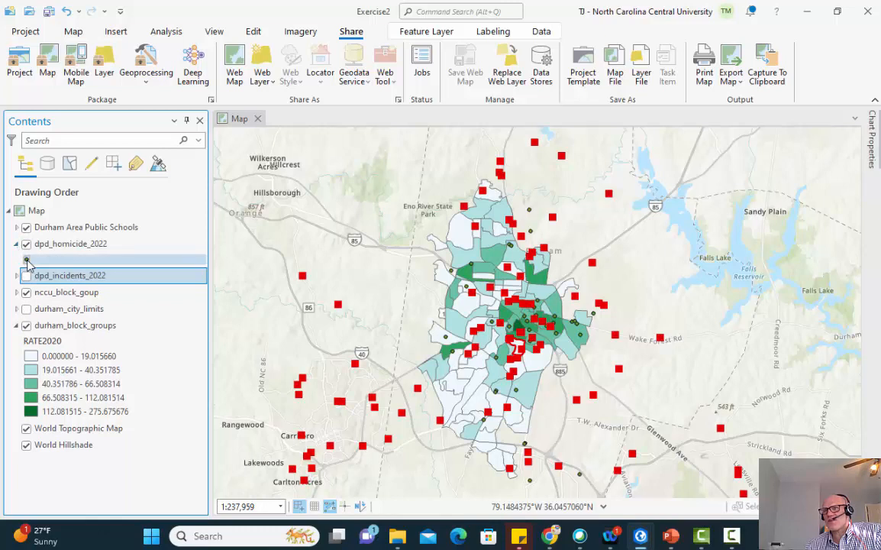
click(27, 260)
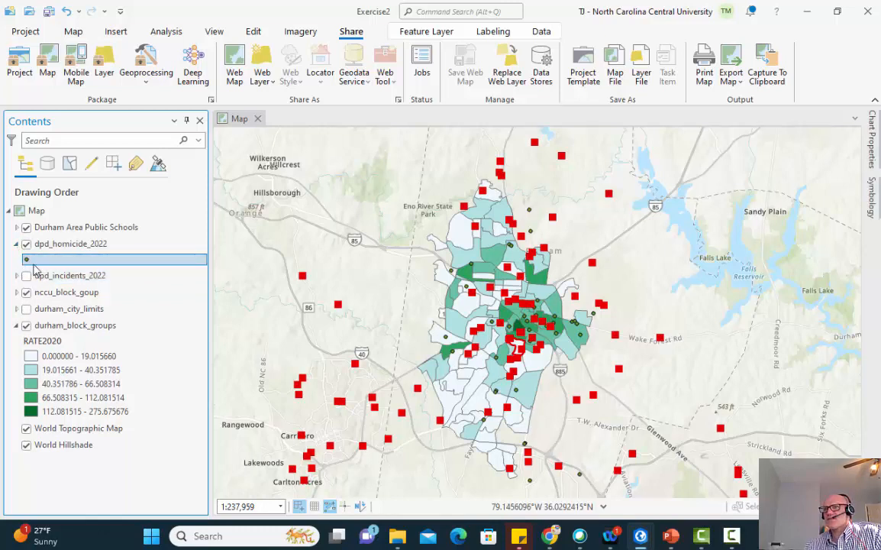
click(873, 202)
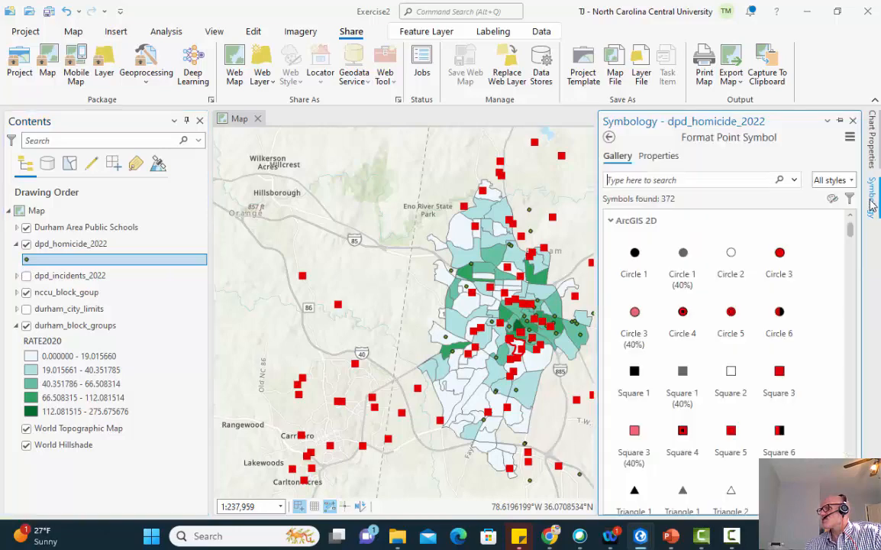
click(708, 180)
text(mu)
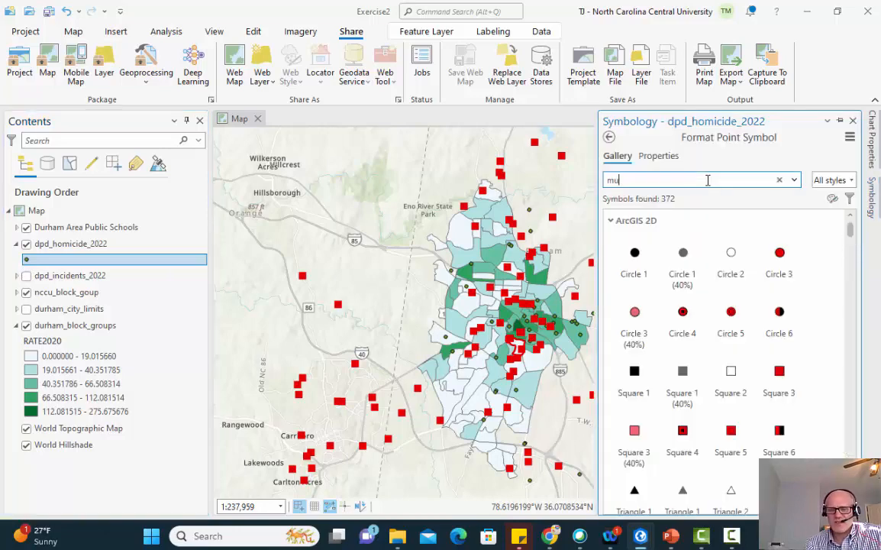
text(rder)
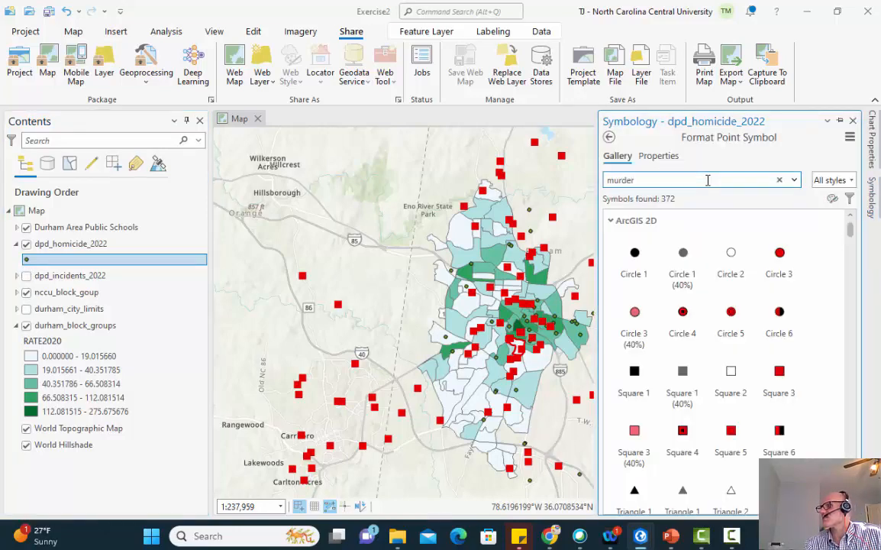
key(Return)
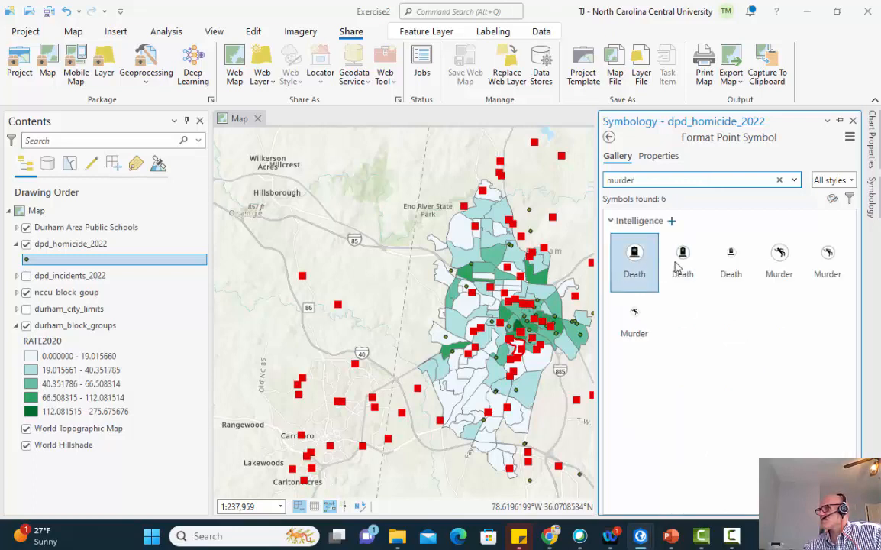
click(779, 260)
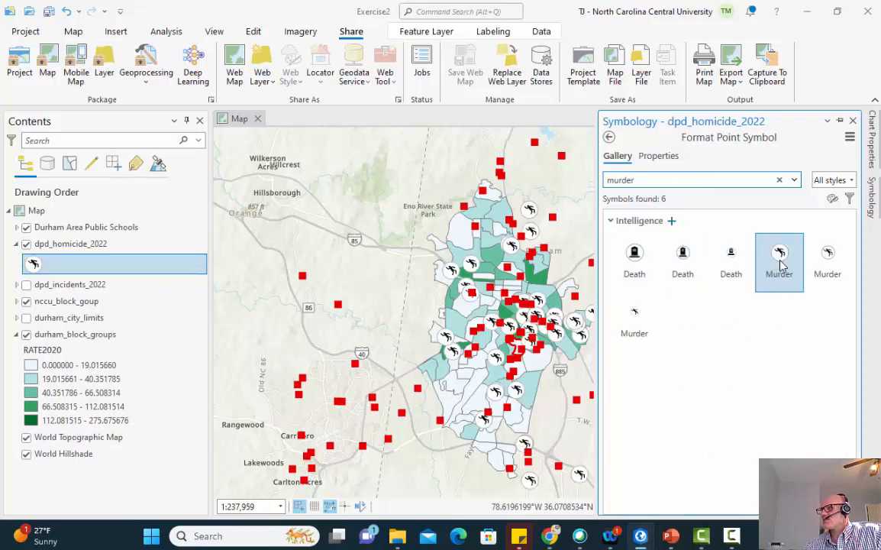
click(853, 121)
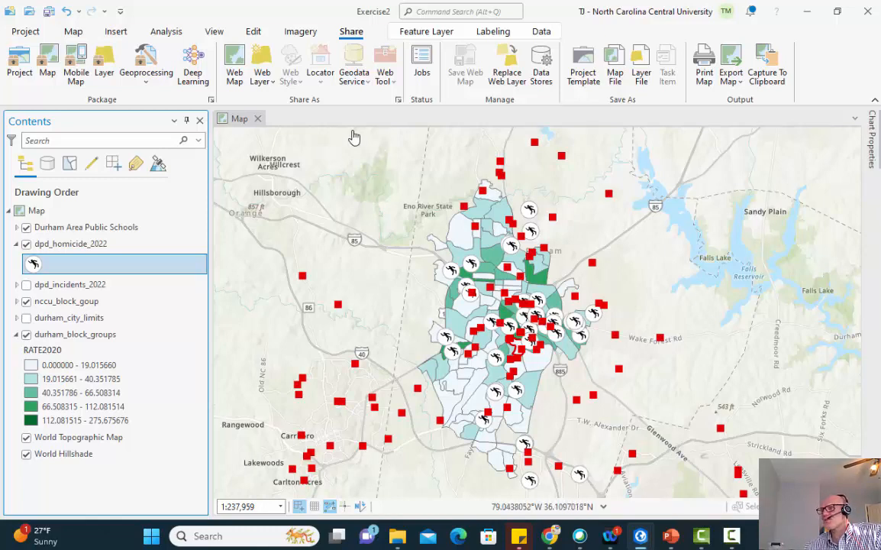
- Set the attribute selection for dpd_incidents_2022 to create a new selection
click(72, 30)
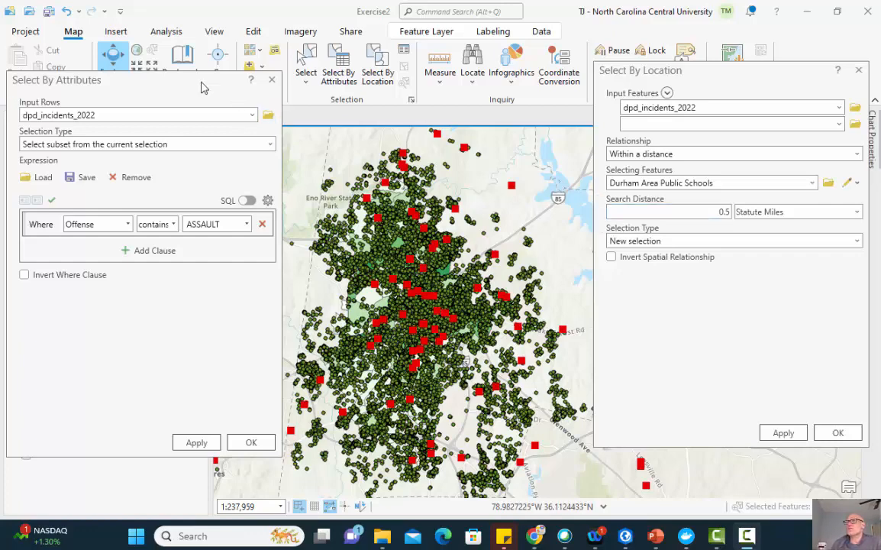
mouse_move(204, 91)
mouse_down()
mouse_move(252, 97)
mouse_move(217, 81)
mouse_up()
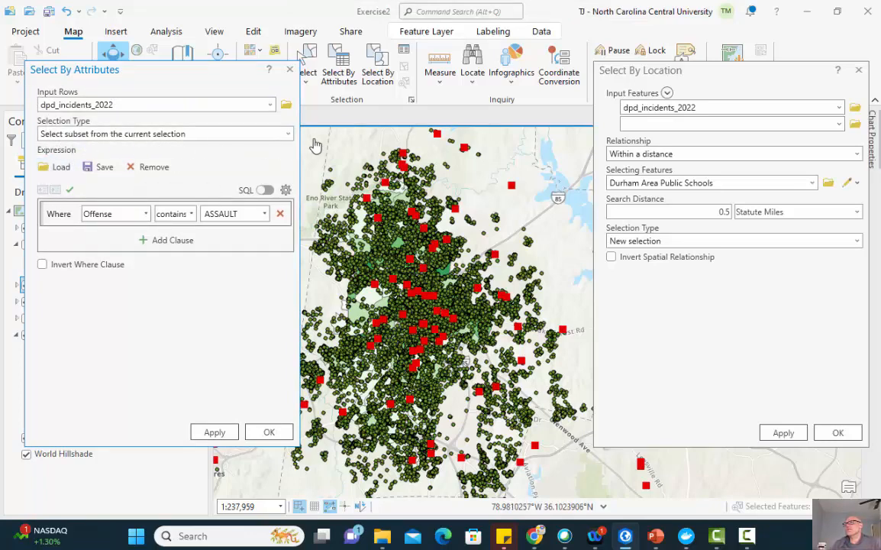
click(289, 135)
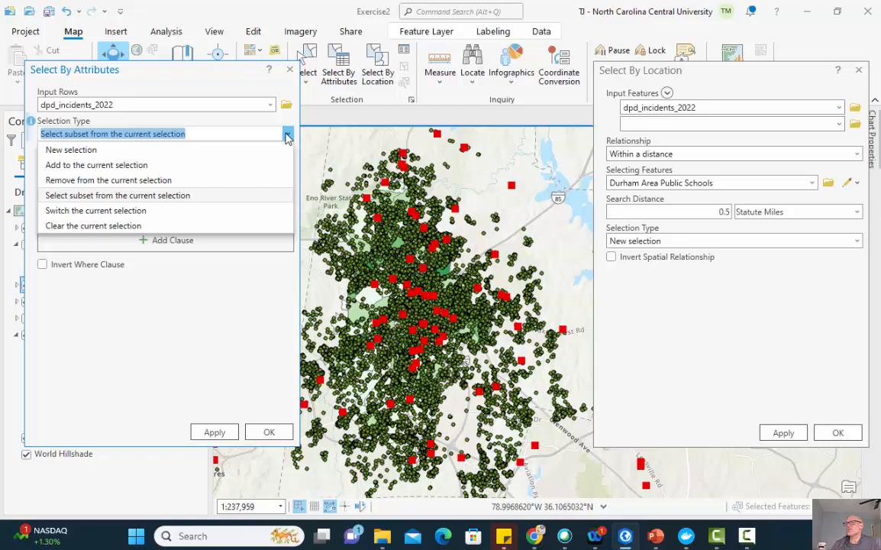
click(123, 152)
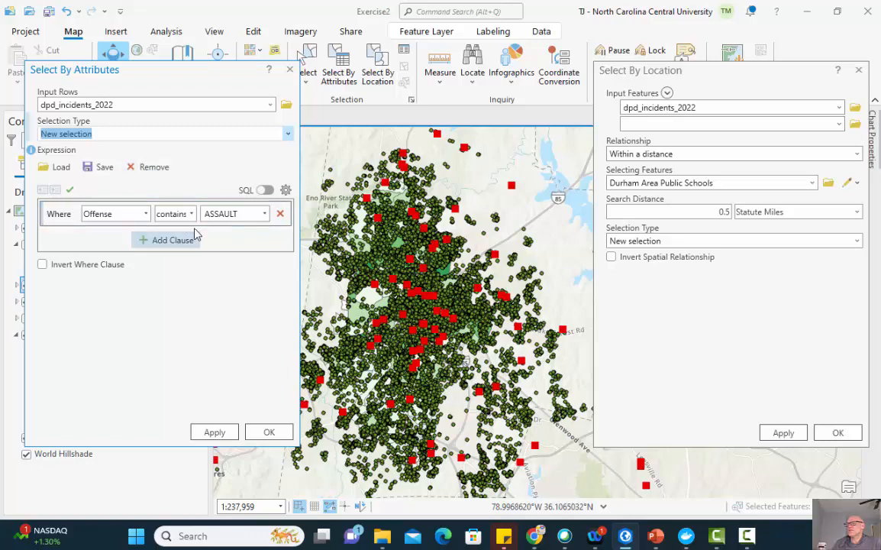
- Select the dpd_incidents_2022 records where Day of Week Num is equal to MO
click(146, 214)
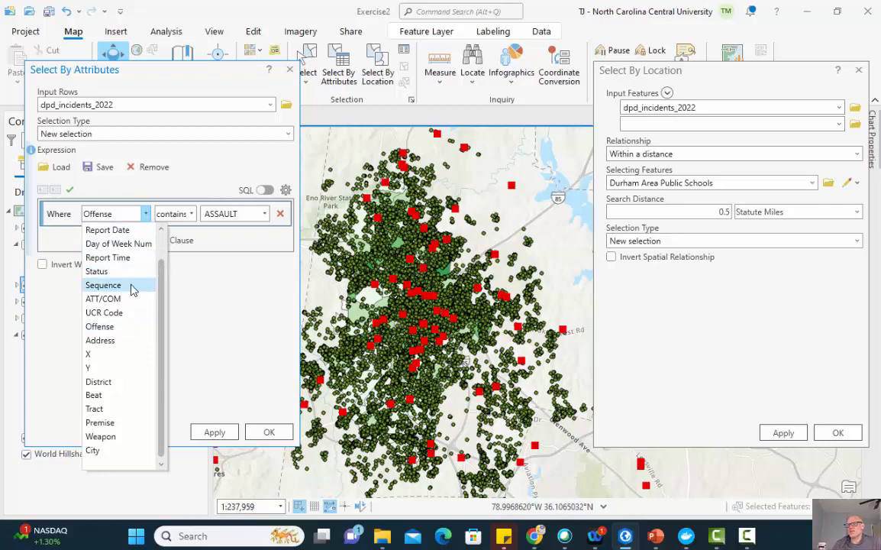
click(121, 243)
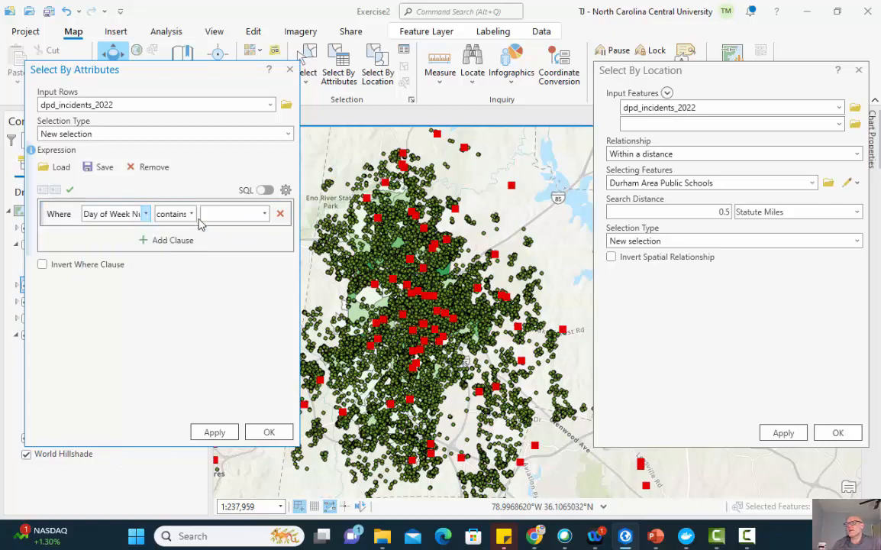
click(193, 214)
click(183, 230)
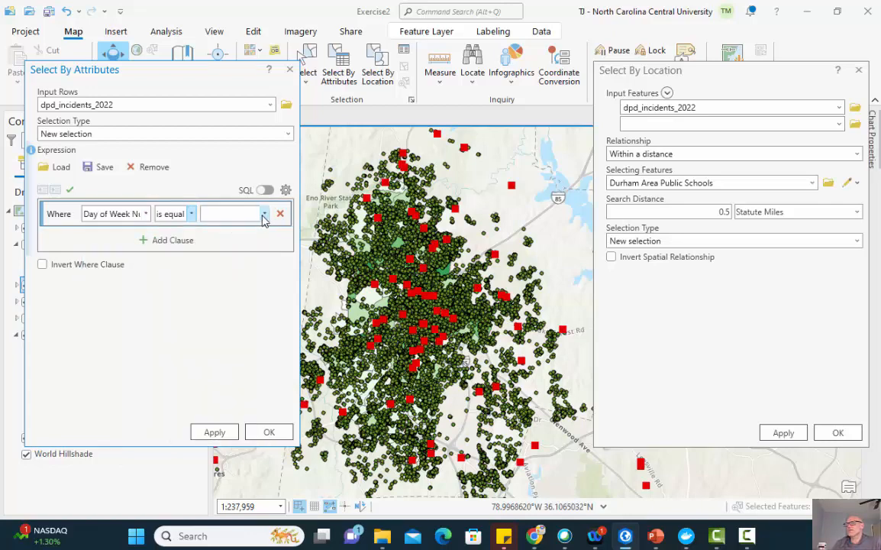
click(265, 213)
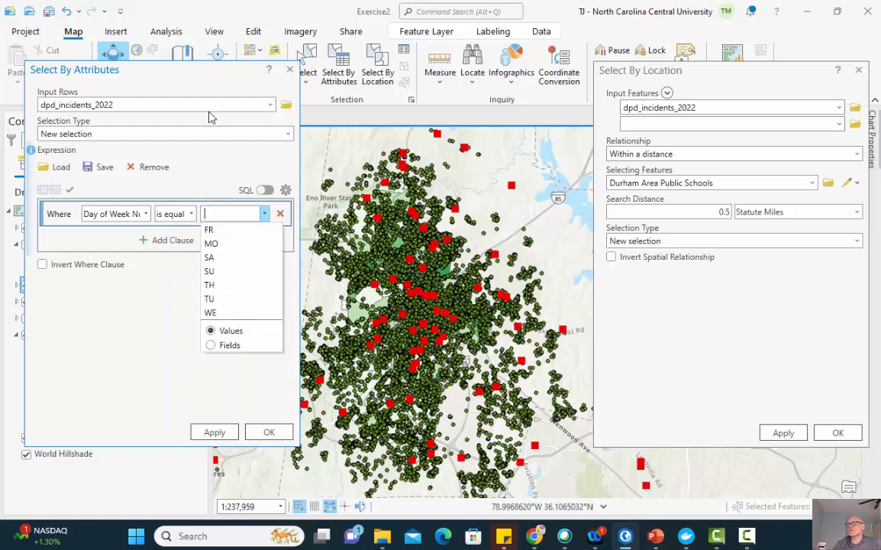
click(222, 244)
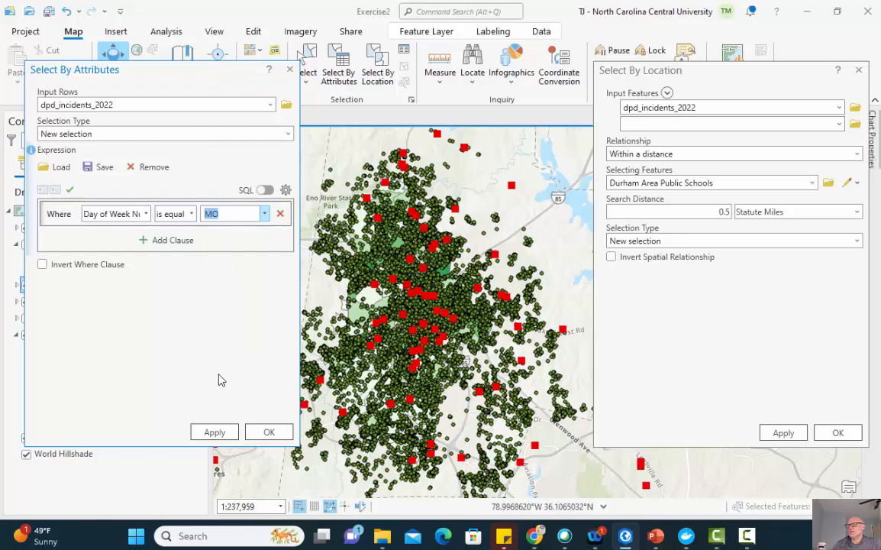
click(206, 433)
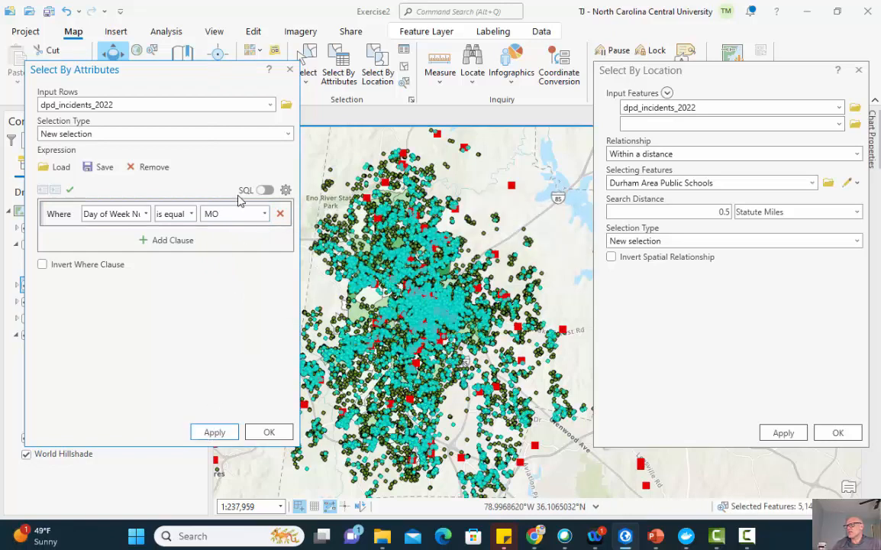
- Open the dpd_incidents_2022 attribute table and reduce its height to leave more of the map in view
drag(208, 76, 210, 52)
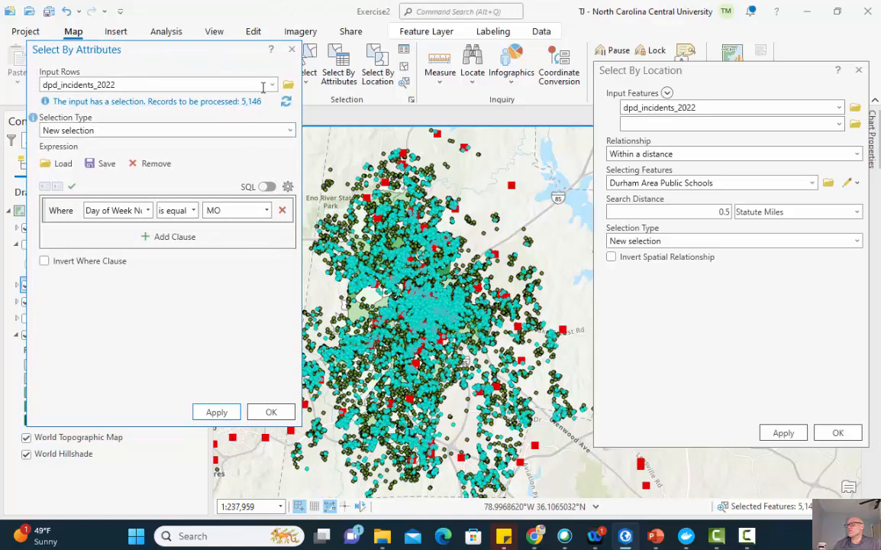
drag(236, 60, 271, 53)
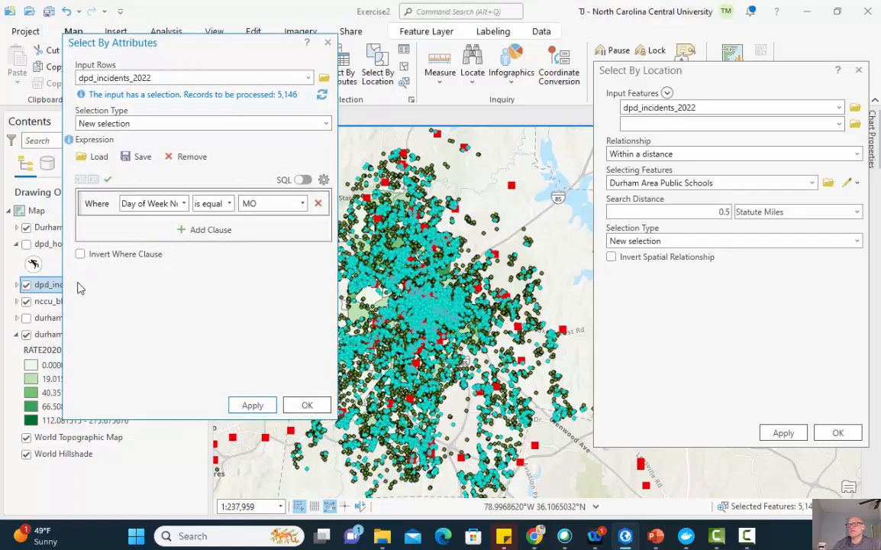
right_click(44, 288)
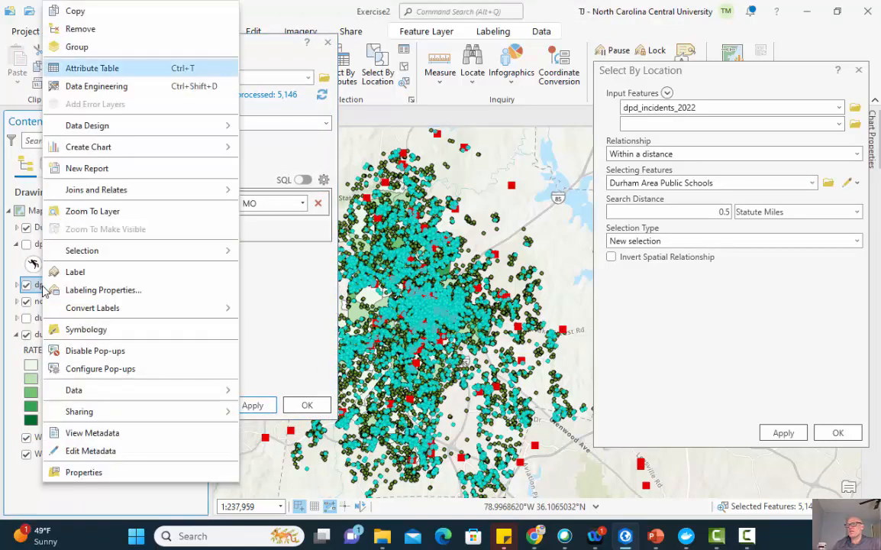
click(122, 68)
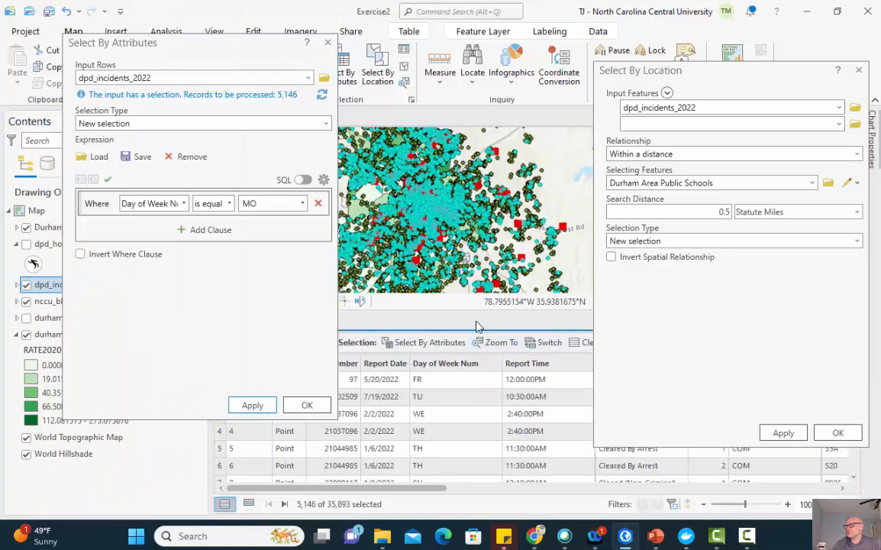
drag(473, 313, 473, 373)
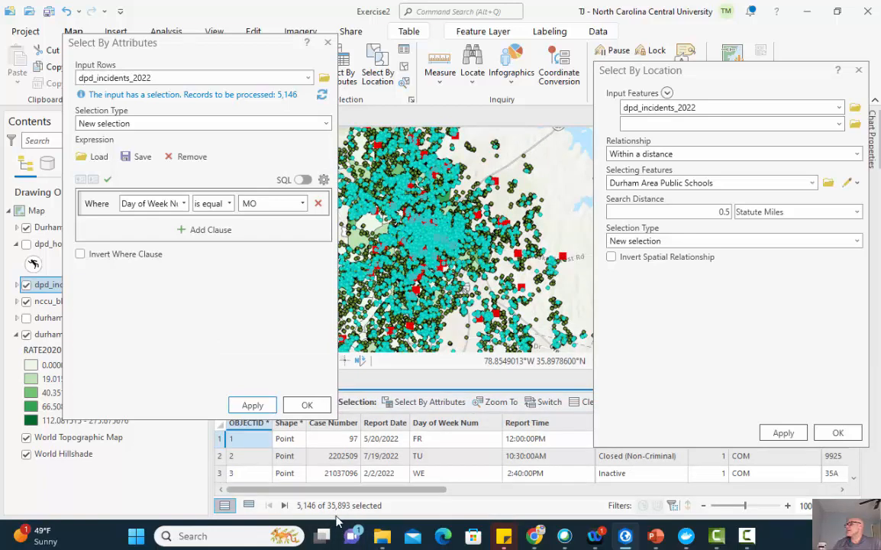
- Rearrange and shorten the Select By Attributes and Select By Location windows to uncover the attribute table
drag(263, 43, 214, 47)
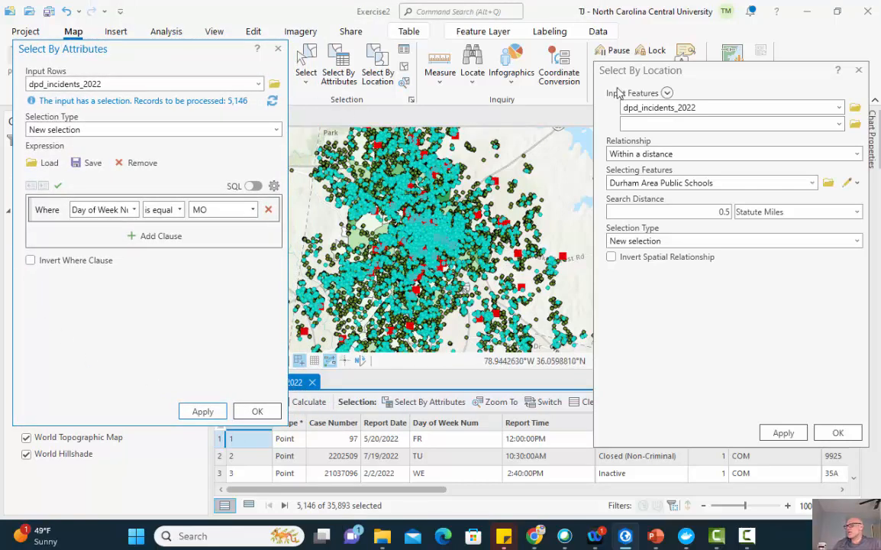
drag(671, 68, 671, 190)
drag(745, 174, 664, 91)
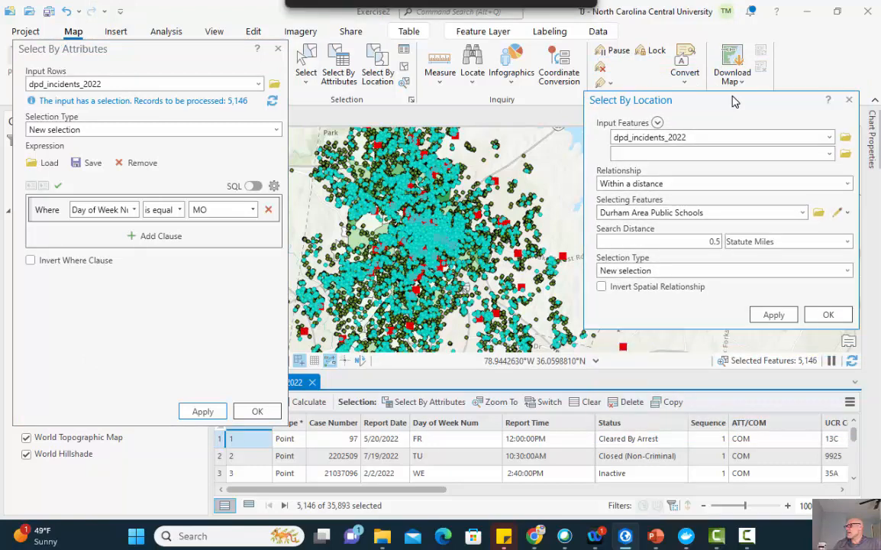
drag(199, 43, 203, 73)
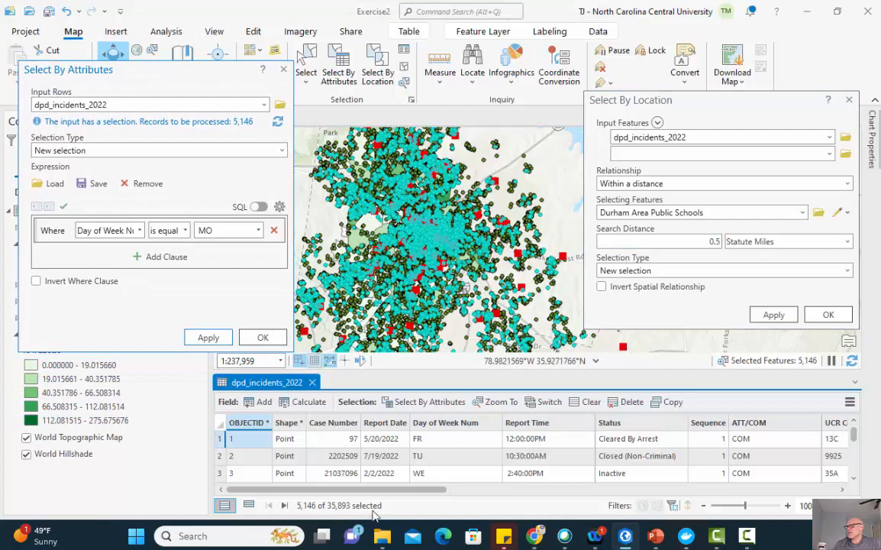
- View the day-of-week query as an SQL expression and return to the clause view
click(164, 242)
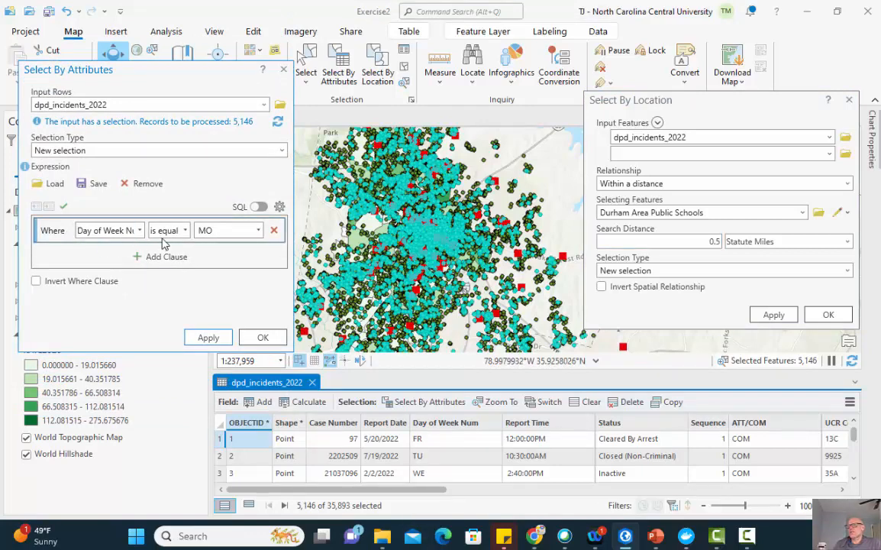
click(258, 208)
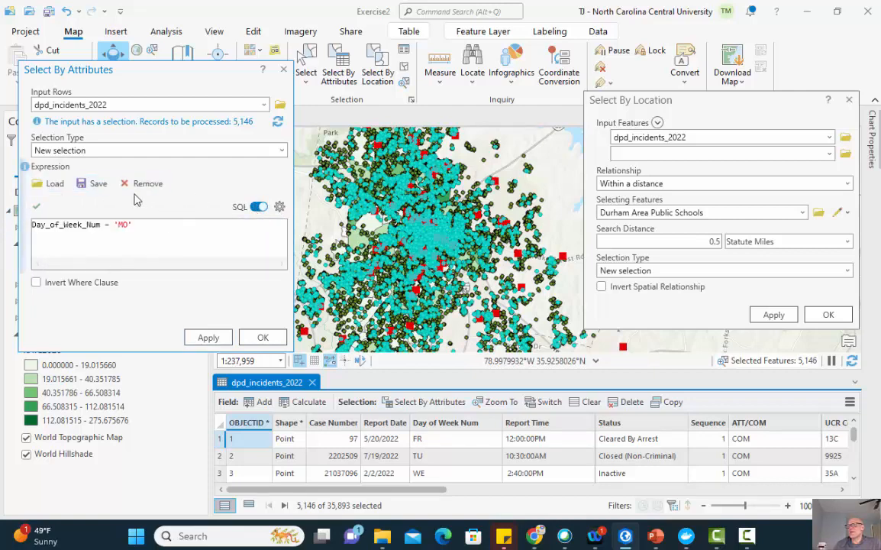
click(260, 207)
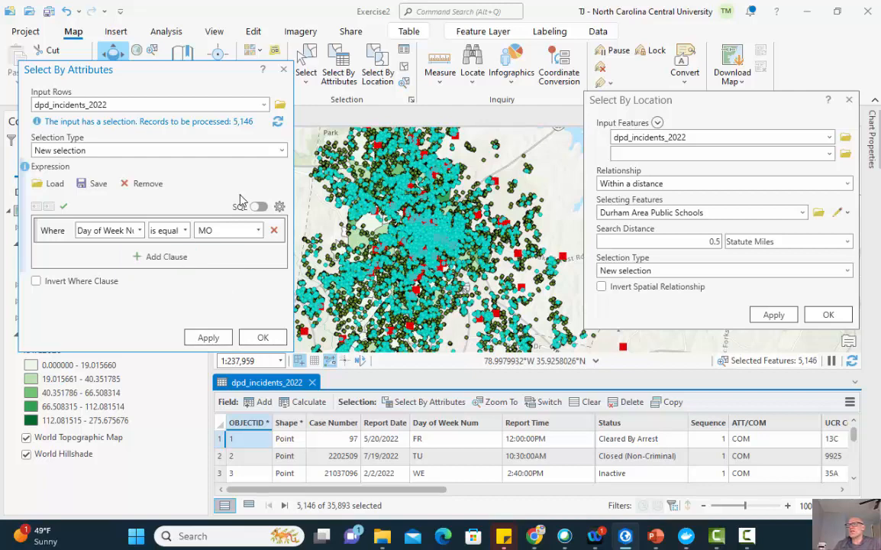
- Set nccu_block_goup as the attribute selection input and remove the leftover day-of-week expression
drag(229, 74, 230, 64)
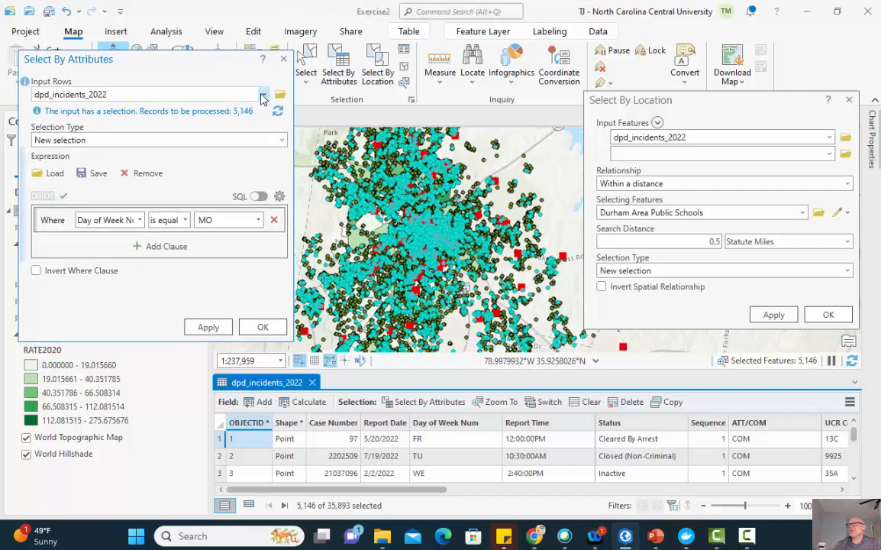
click(264, 95)
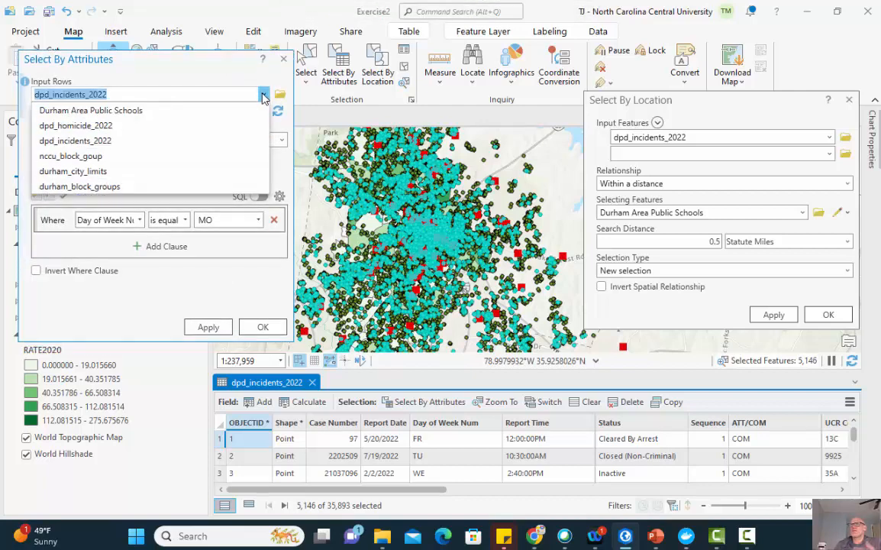
click(100, 157)
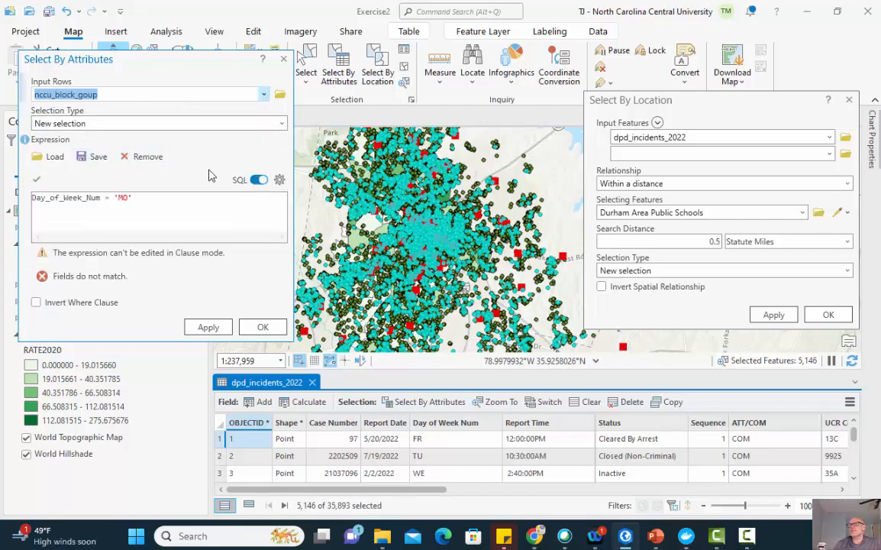
click(263, 181)
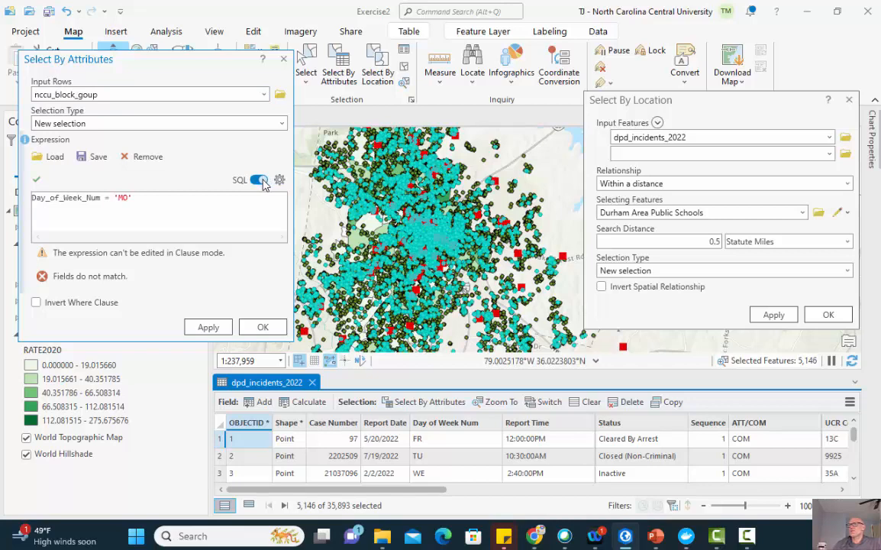
click(144, 156)
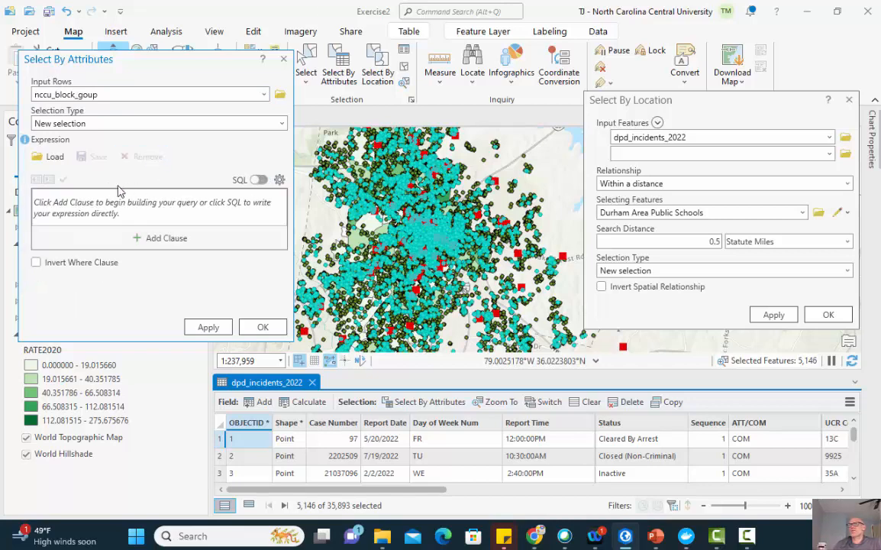
- Build and apply a query selecting nccu_block_goup records where POP2013 is less than 1000
click(139, 239)
click(139, 205)
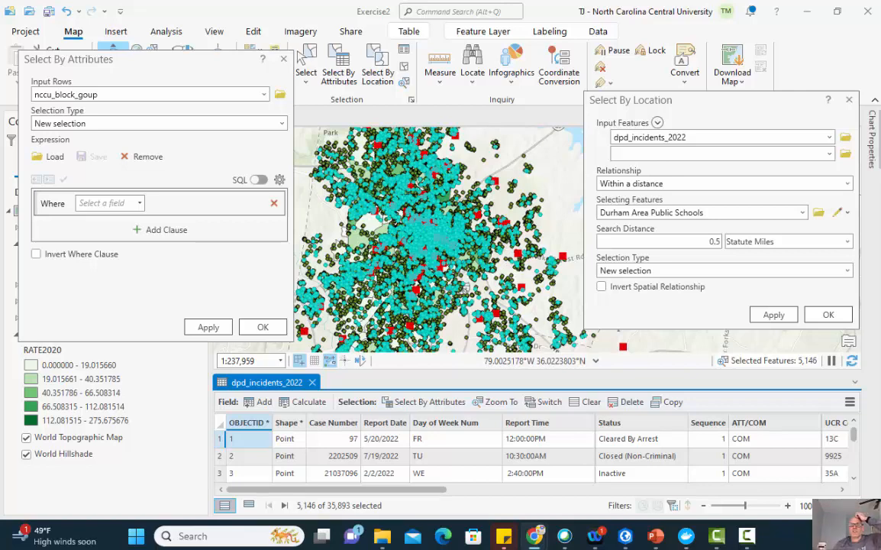
click(137, 203)
drag(142, 222, 147, 256)
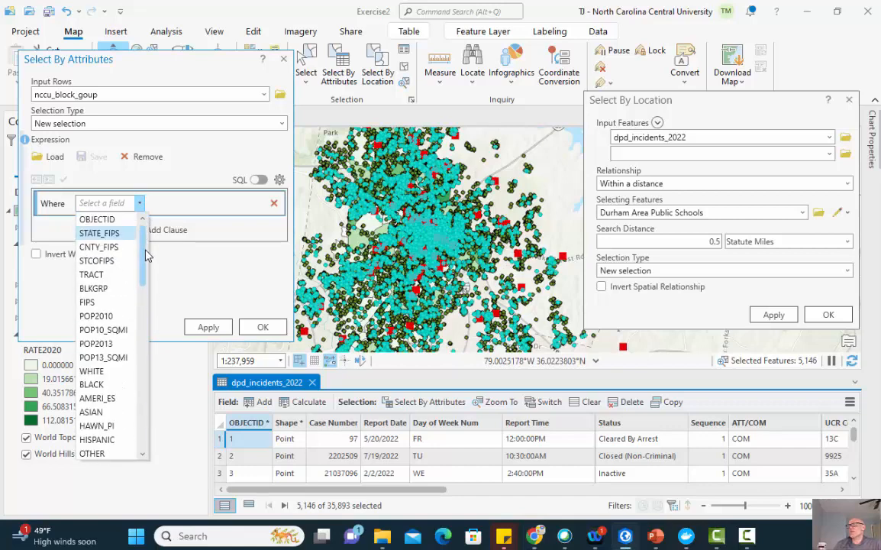
scroll(147, 255, down, 1)
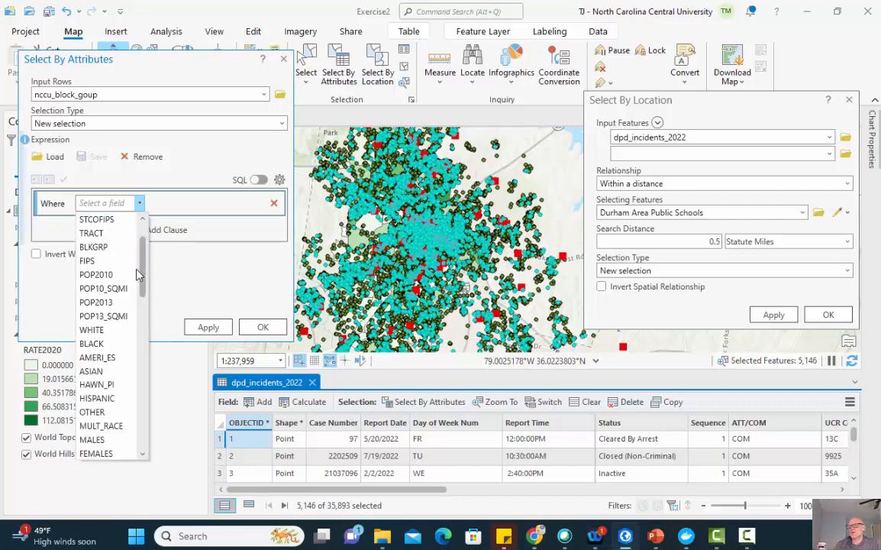
click(118, 303)
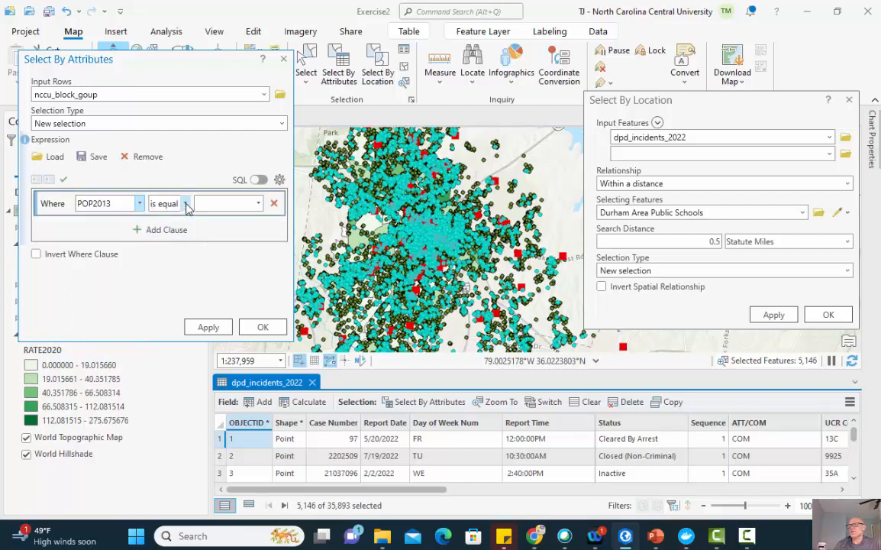
click(187, 208)
click(174, 274)
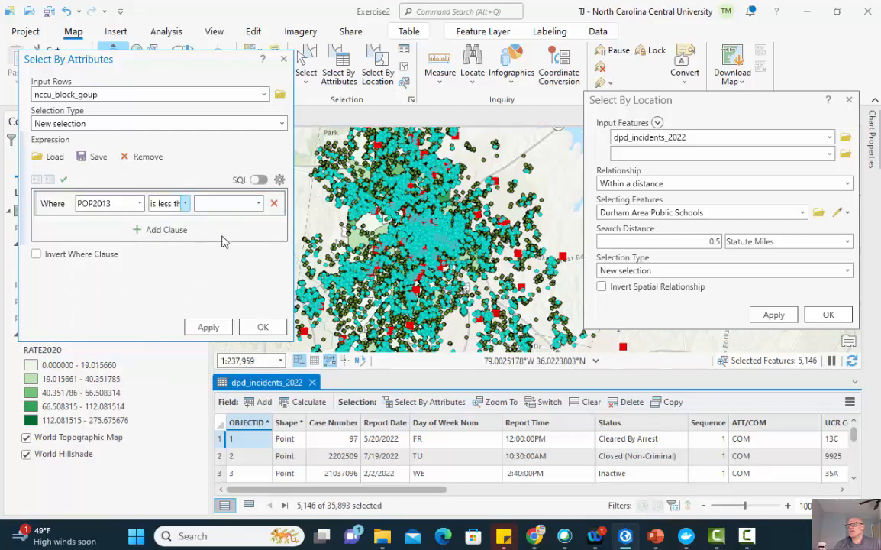
click(225, 204)
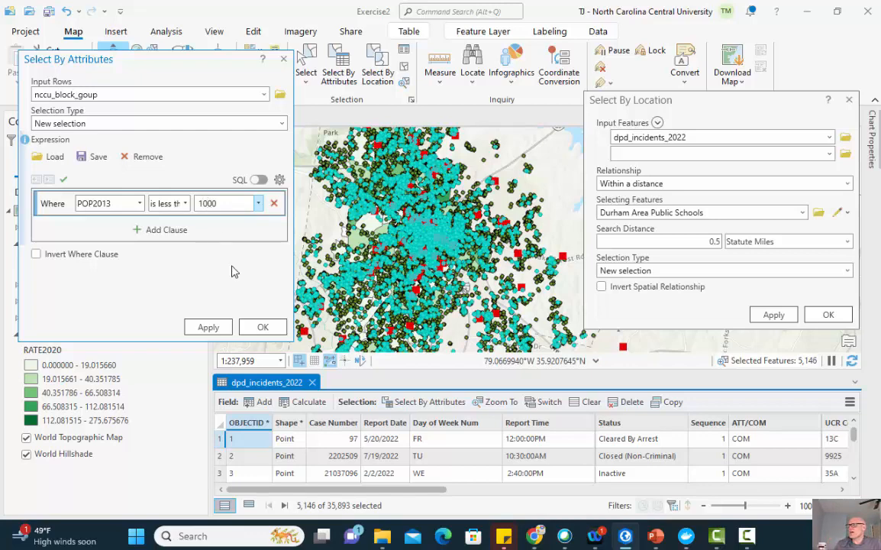
click(207, 327)
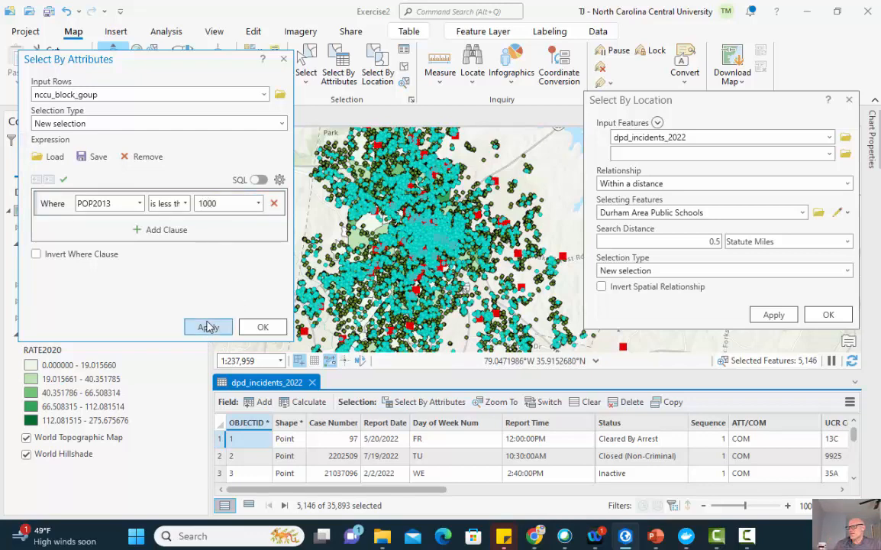
- Uncover the layer list and hide the dpd_incidents_2022 layer
drag(225, 65, 274, 73)
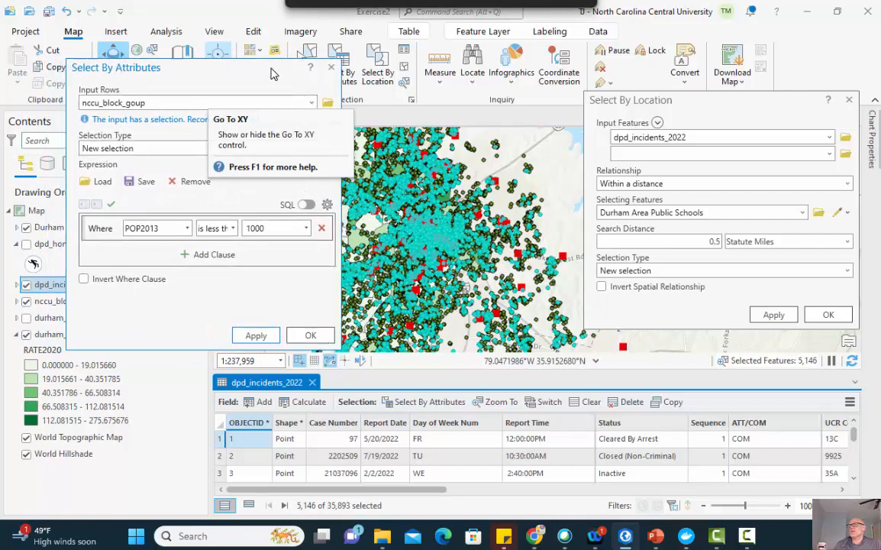
click(27, 287)
click(28, 287)
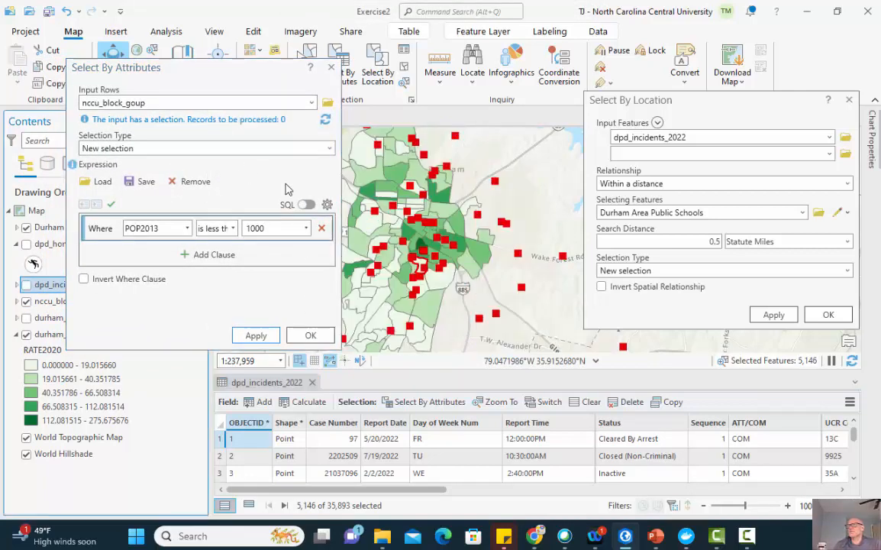
- Change the selection input to durham_block_groups and apply the existing POP2013 query to it
click(266, 229)
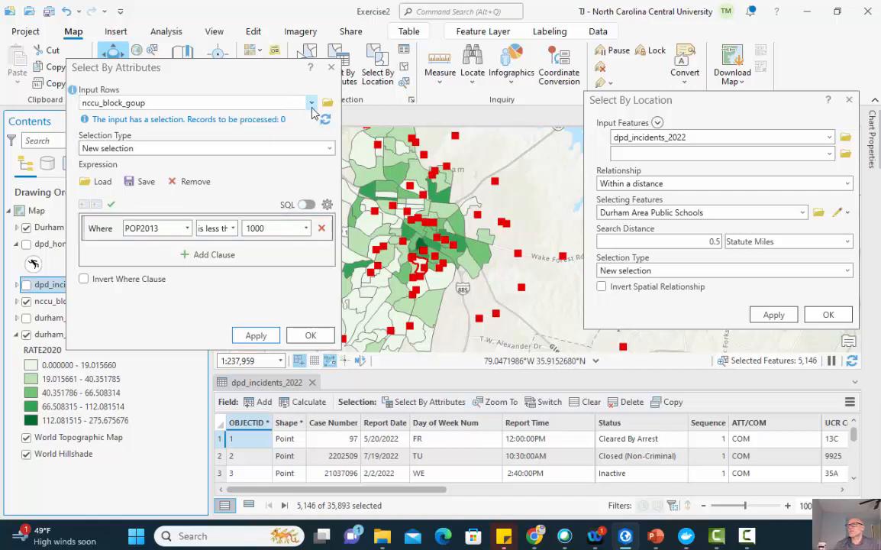
click(284, 102)
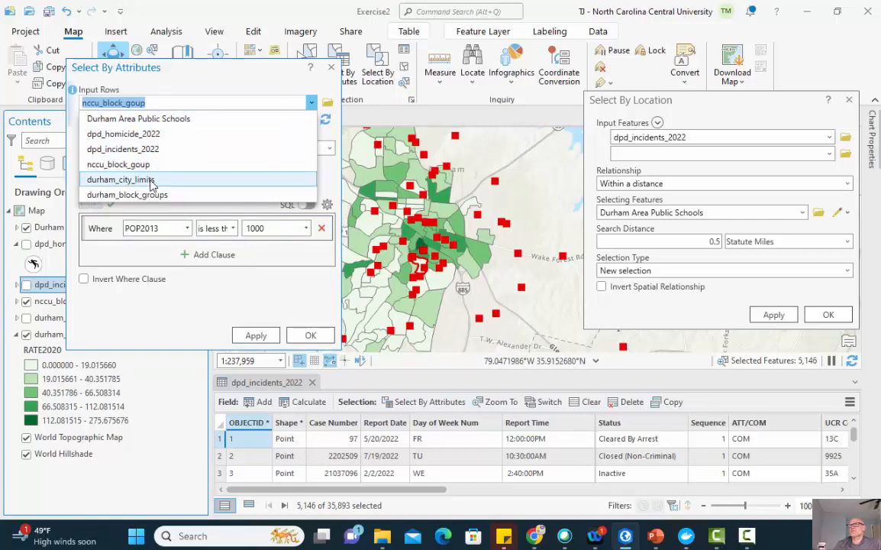
click(155, 196)
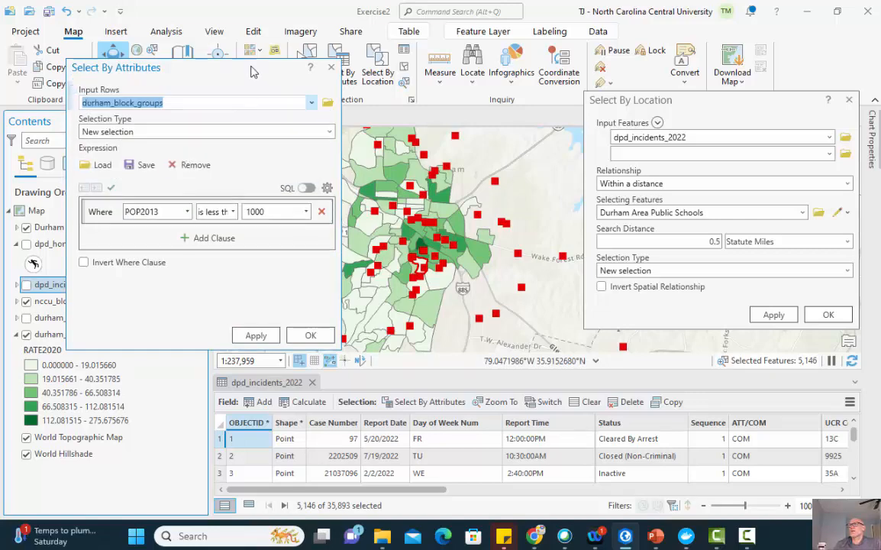
drag(252, 68, 216, 49)
click(216, 313)
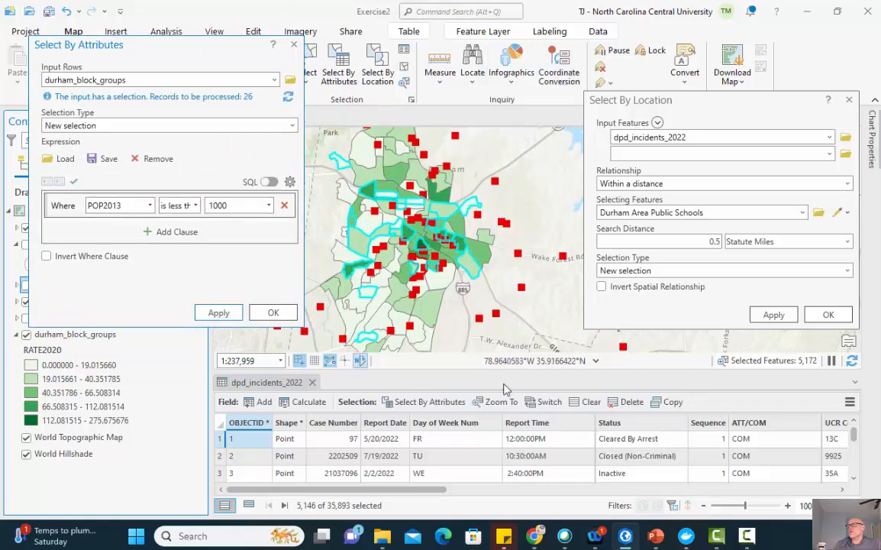
- Replace the open incidents table with the durham_block_groups attribute table and show only its selected records
click(313, 383)
drag(184, 45, 228, 39)
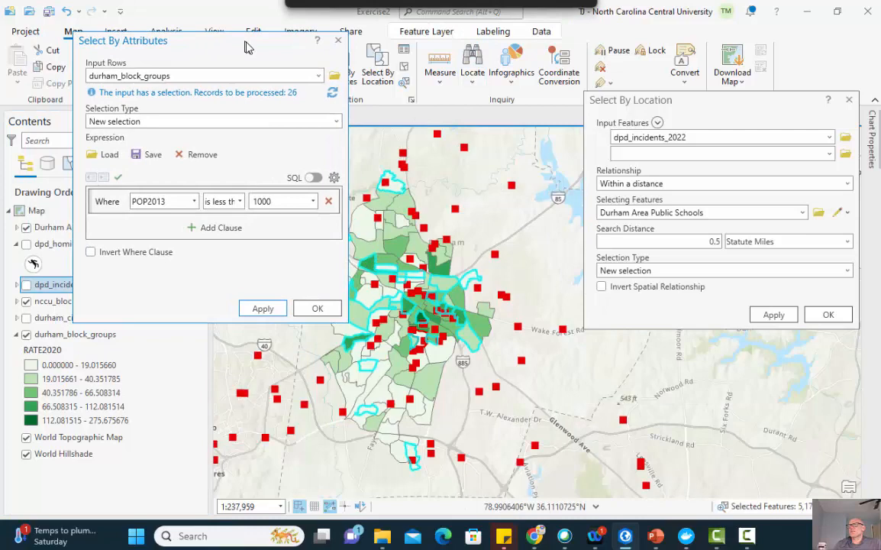
right_click(45, 339)
click(110, 68)
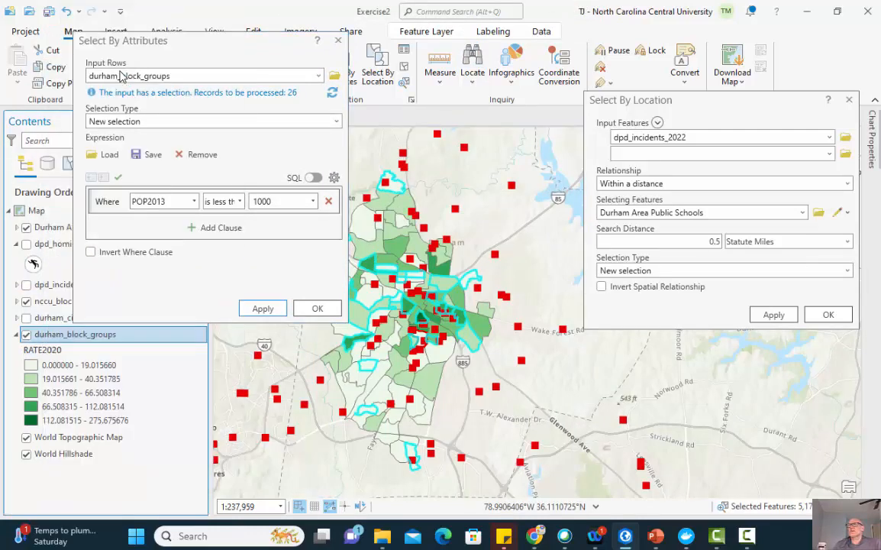
drag(256, 33, 212, 45)
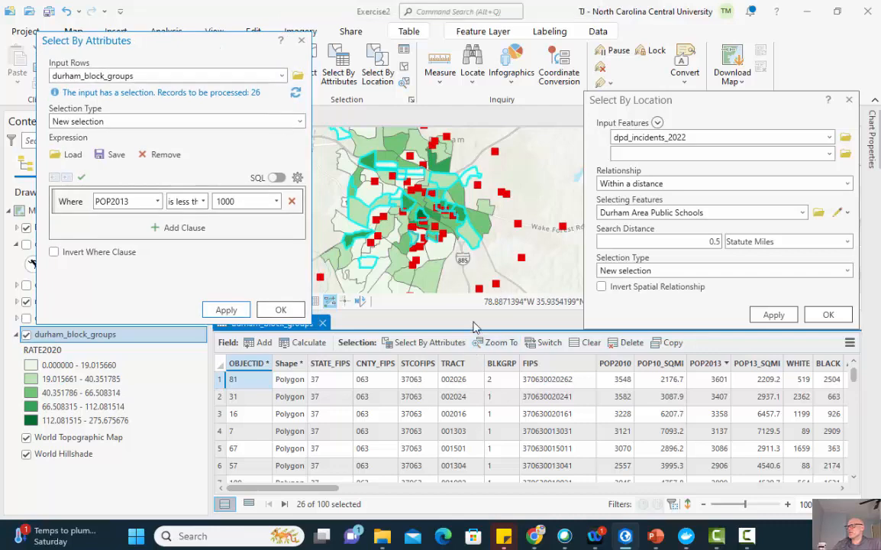
drag(472, 311, 472, 360)
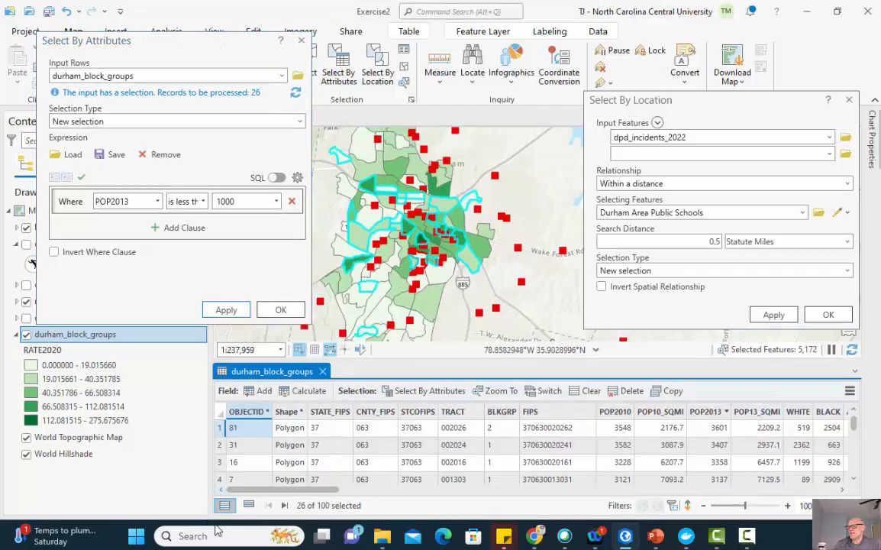
click(248, 505)
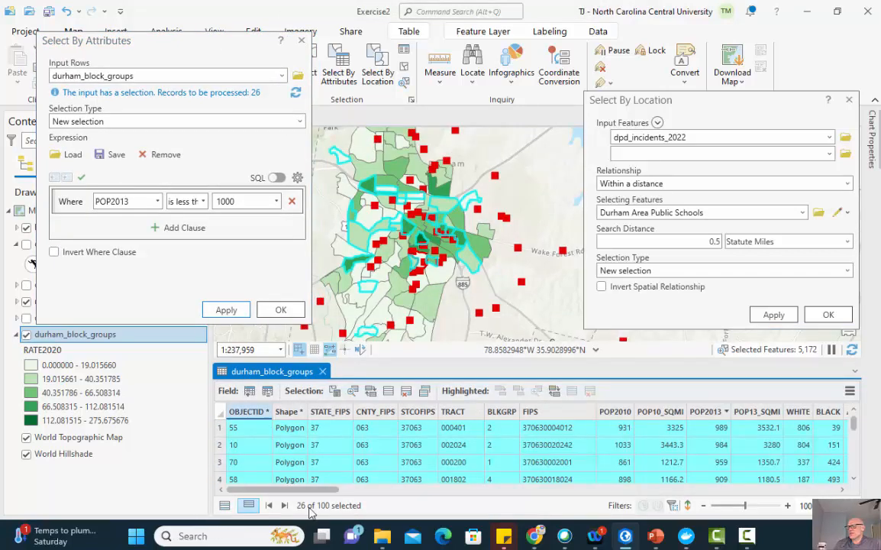
scroll(501, 288, down, 2)
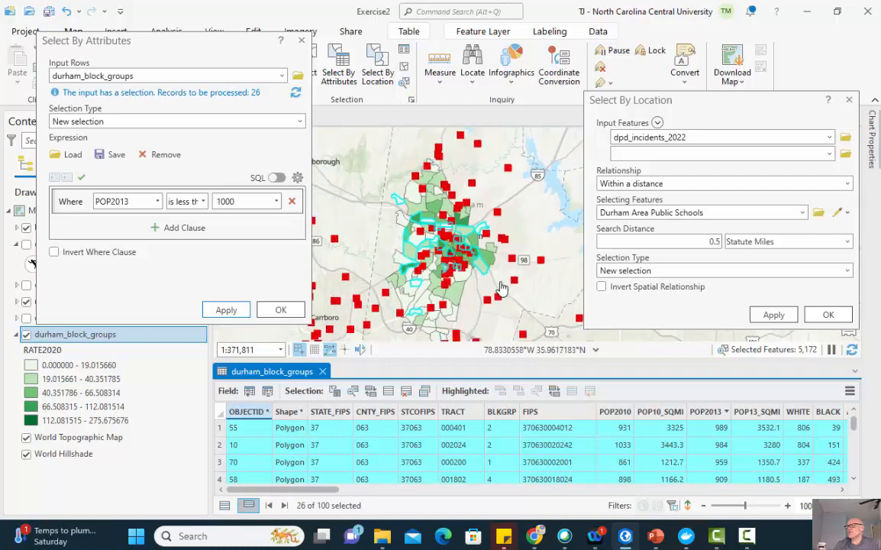
- Replace the POP2013 clause in the durham_block_groups query with a new clause on the MED_AGE field
drag(512, 297, 517, 287)
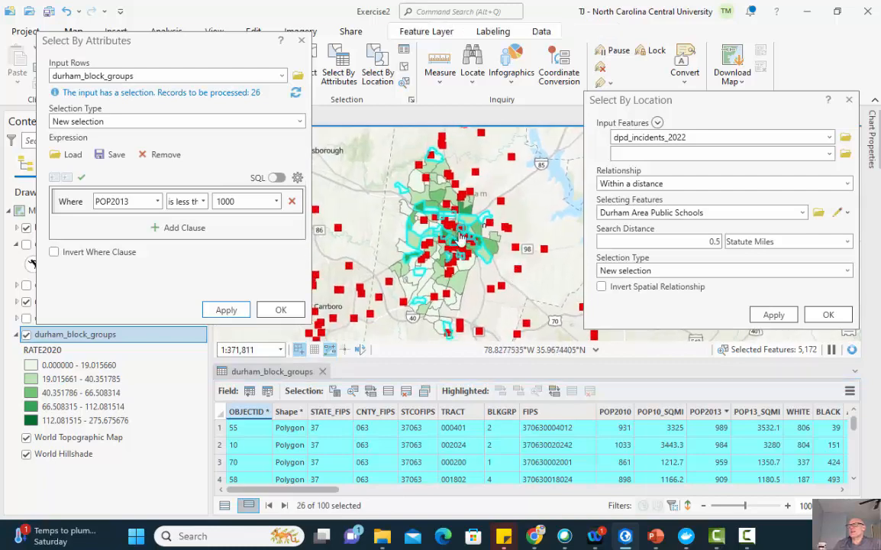
click(292, 202)
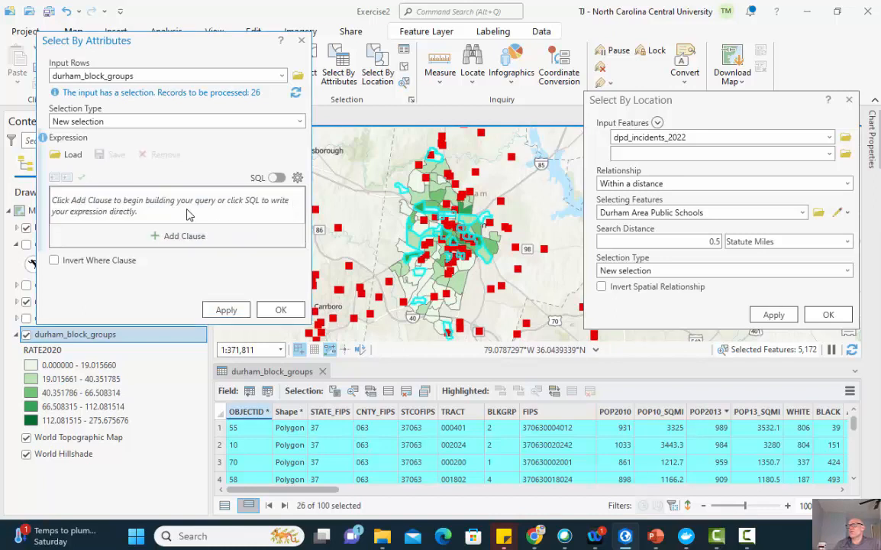
click(151, 238)
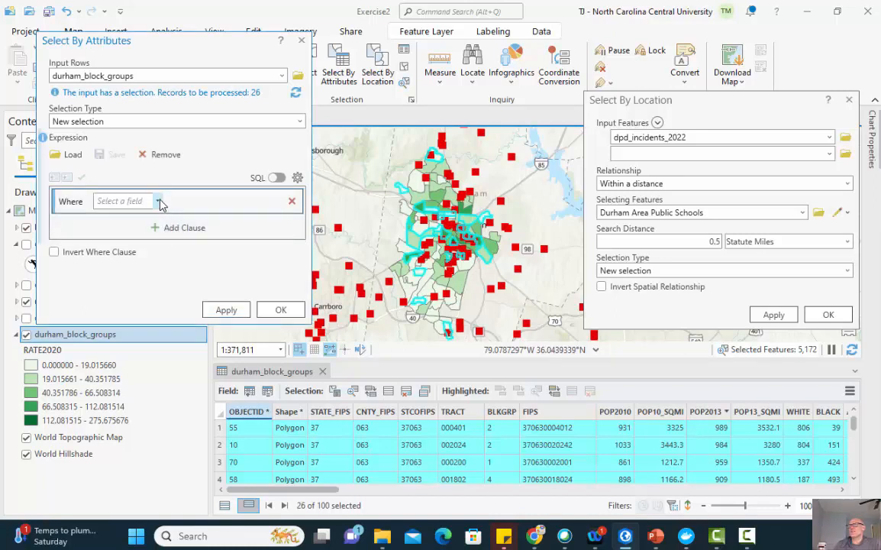
click(159, 202)
drag(161, 258, 172, 346)
click(138, 356)
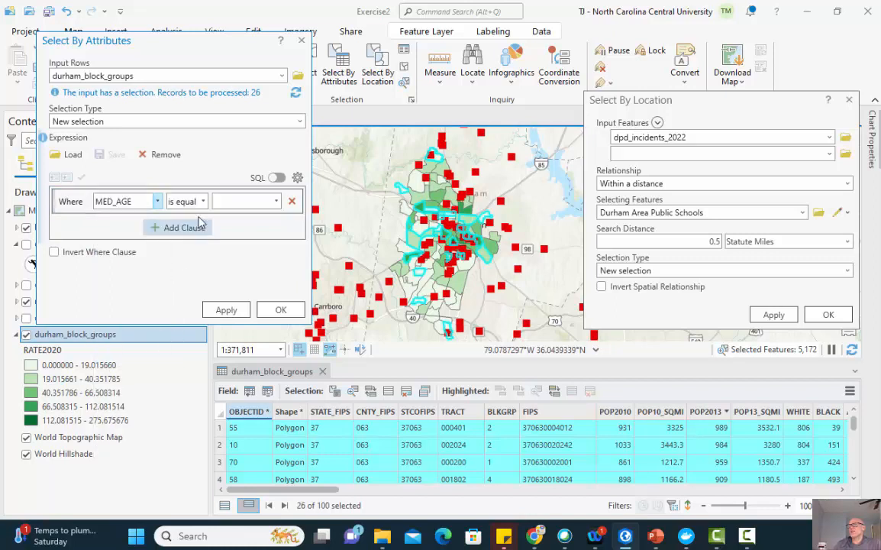
- Set the MED_AGE clause's condition to is less than 30
click(203, 201)
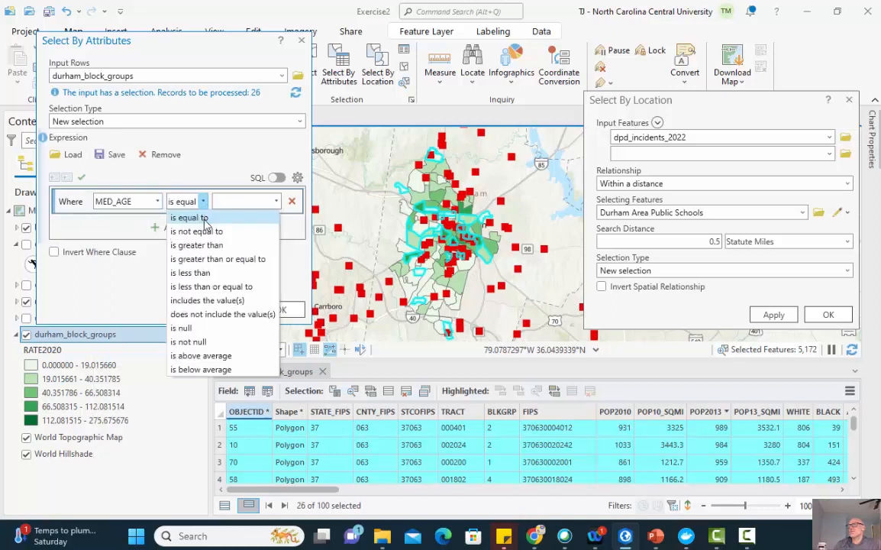
click(198, 273)
click(248, 201)
text(30.3)
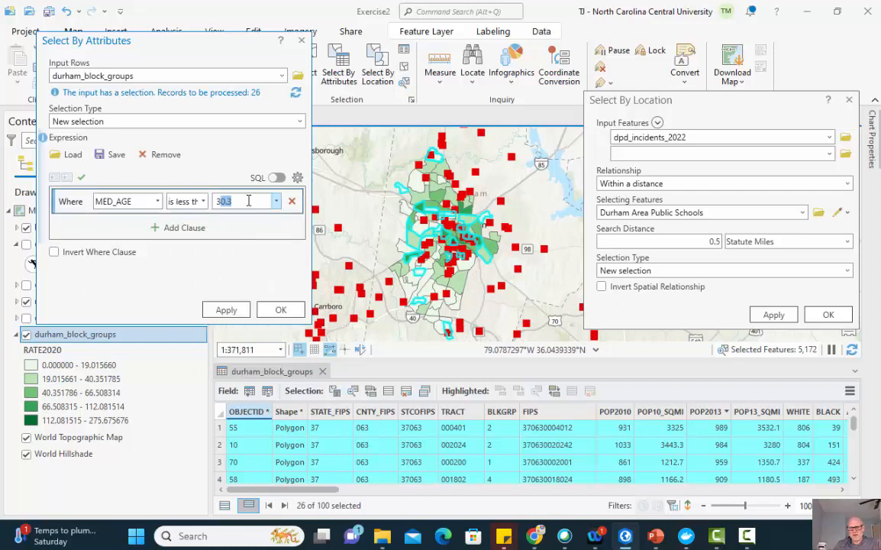
text(0)
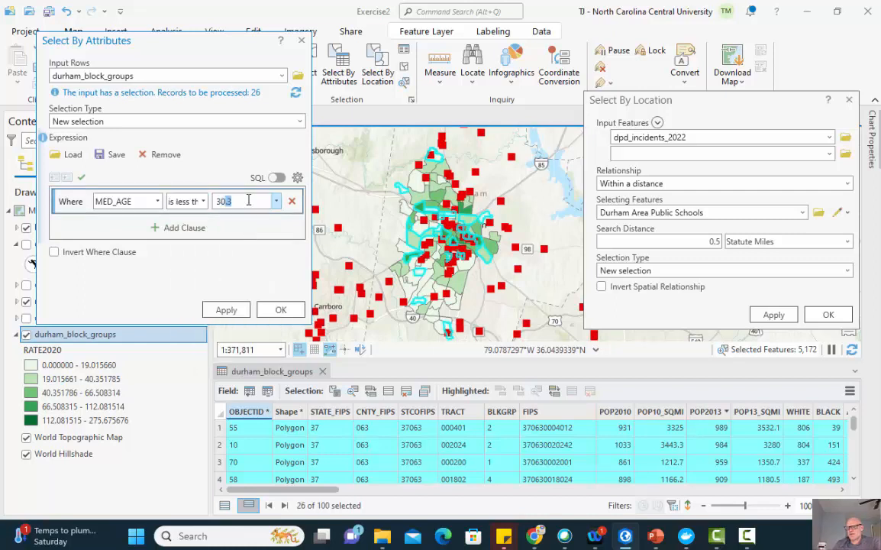
key(Delete)
- Add a second clause to the query, joined with And, on the MED_AGE field
click(178, 227)
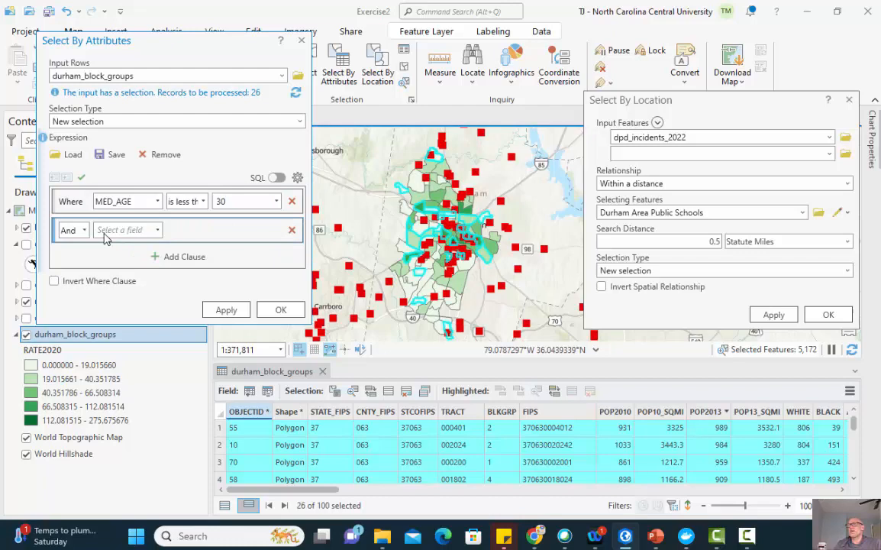
click(156, 230)
scroll(145, 401, down, 3)
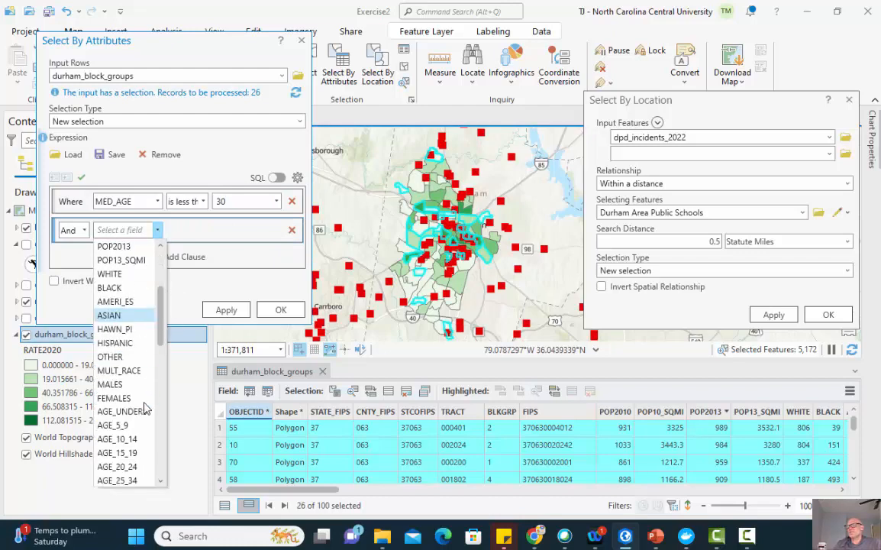
scroll(145, 408, down, 5)
click(114, 369)
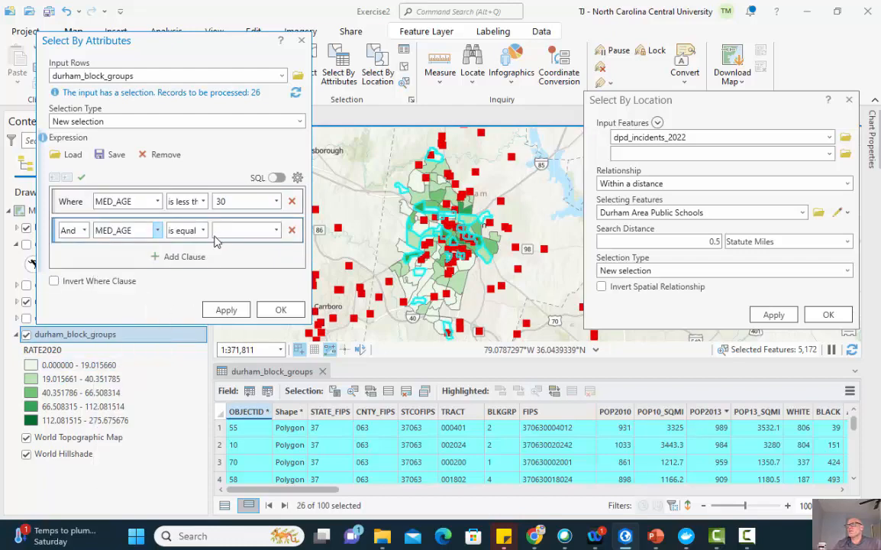
click(191, 230)
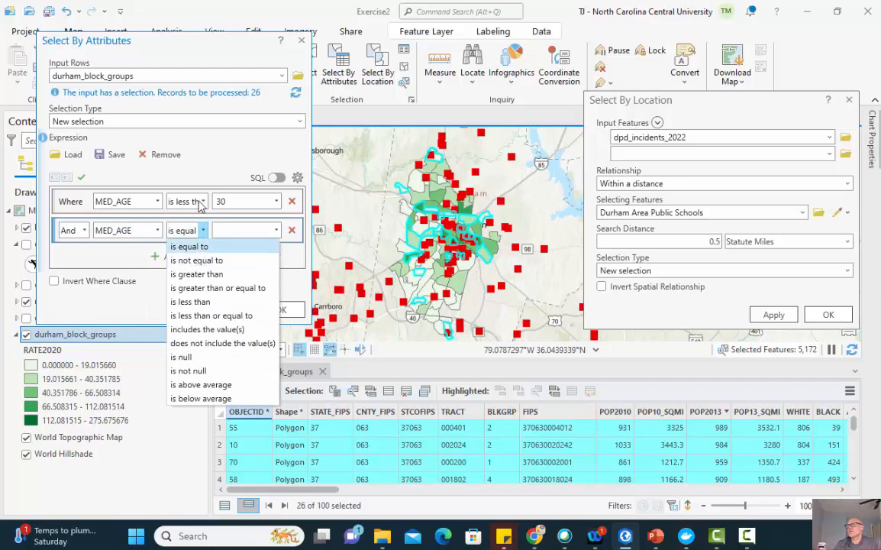
click(203, 230)
- Set the first MED_AGE clause to is greater than and the second to is less than 35, and apply the query
click(202, 201)
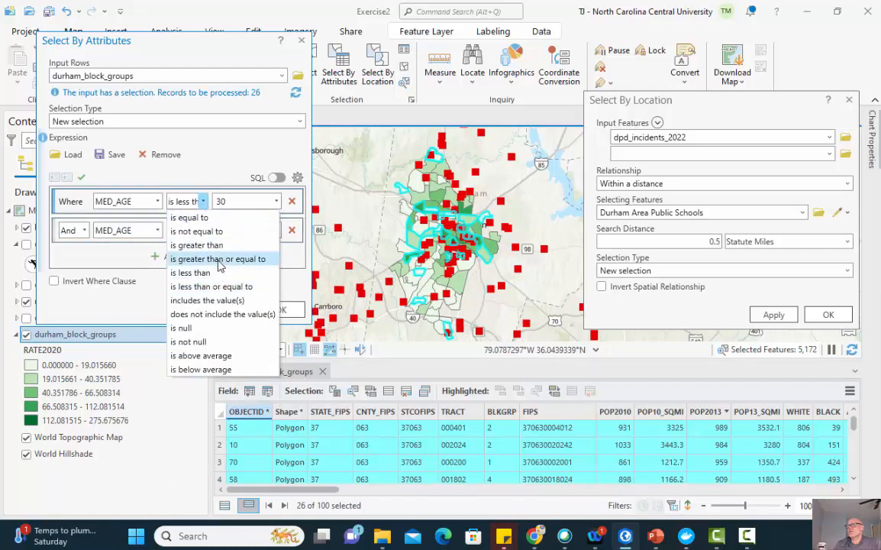
click(197, 244)
click(202, 230)
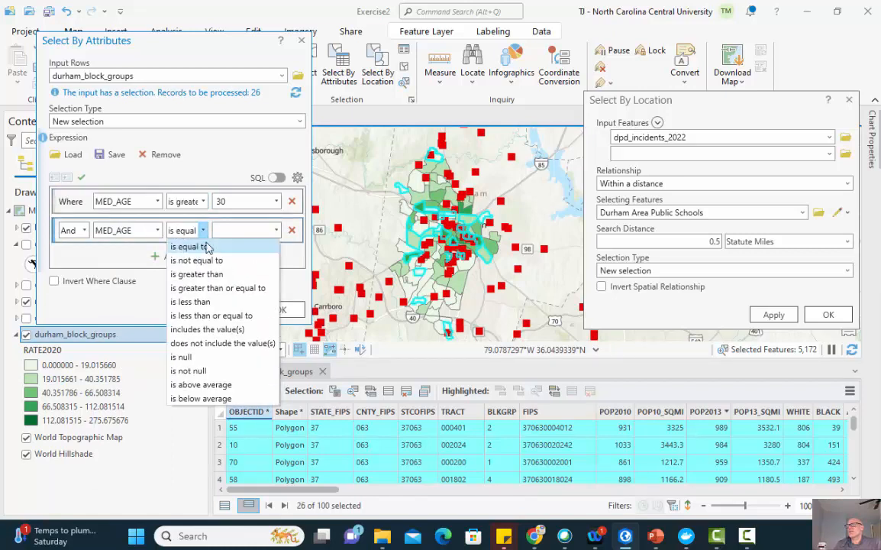
click(220, 305)
click(250, 230)
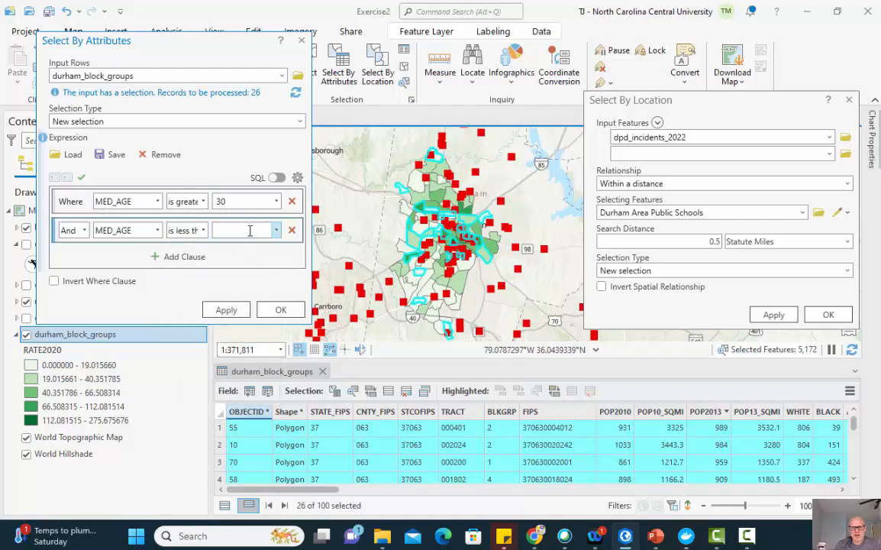
text(35)
click(243, 311)
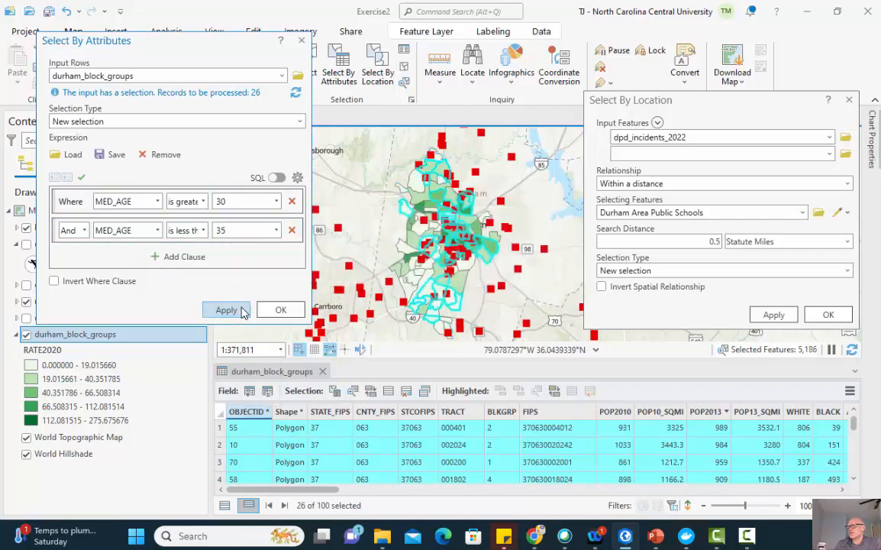
- Check the MED_AGE values of the selected block groups, first among selected records only and again with all records shown
drag(309, 492, 533, 503)
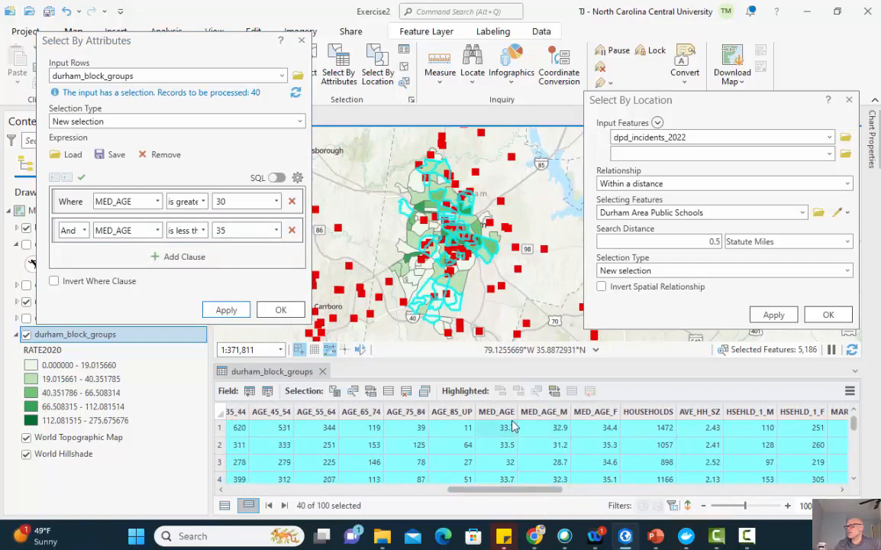
scroll(512, 446, down, 4)
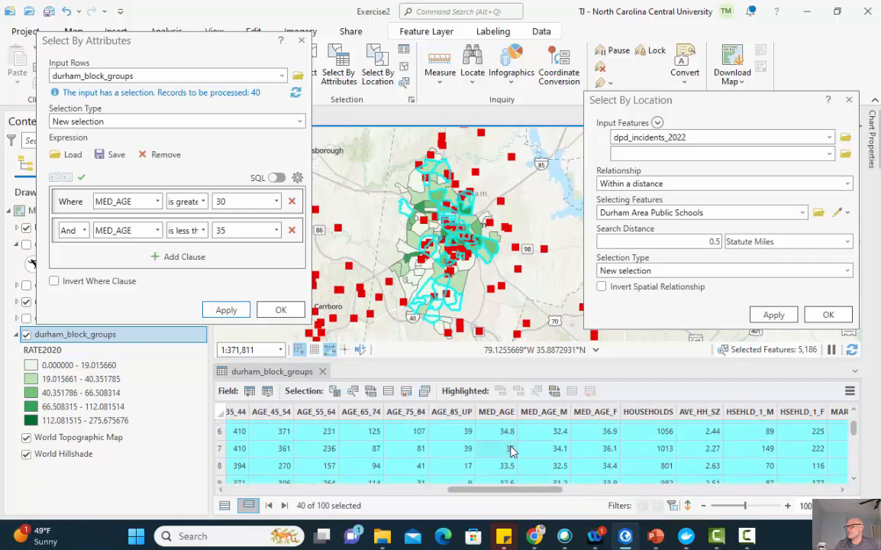
scroll(517, 457, up, 2)
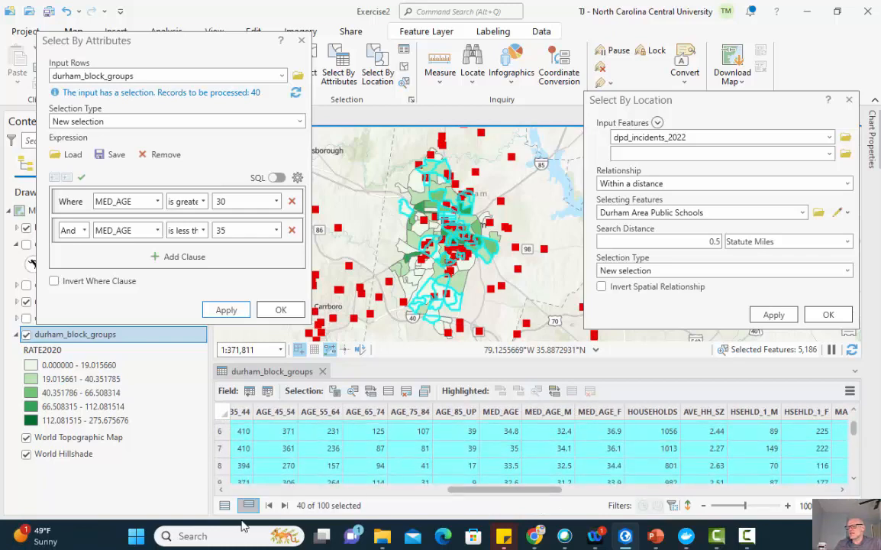
click(224, 505)
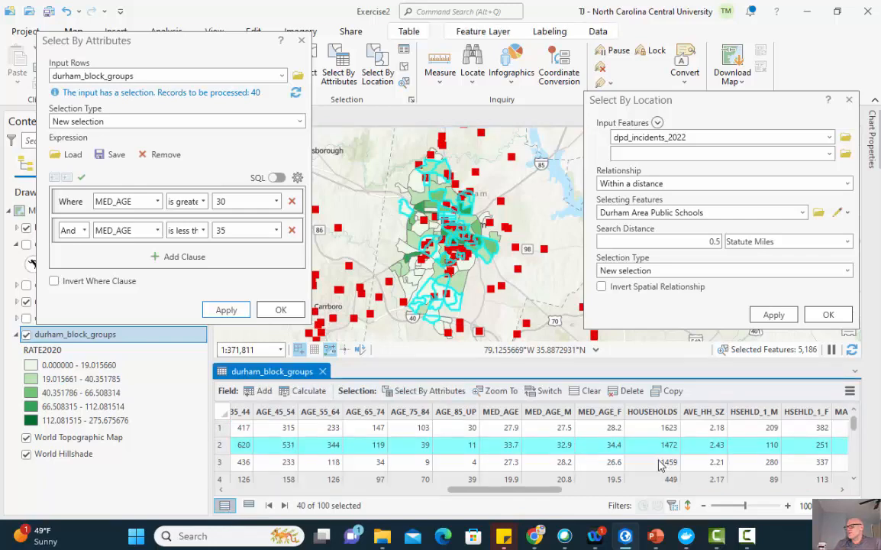
scroll(580, 435, down, 4)
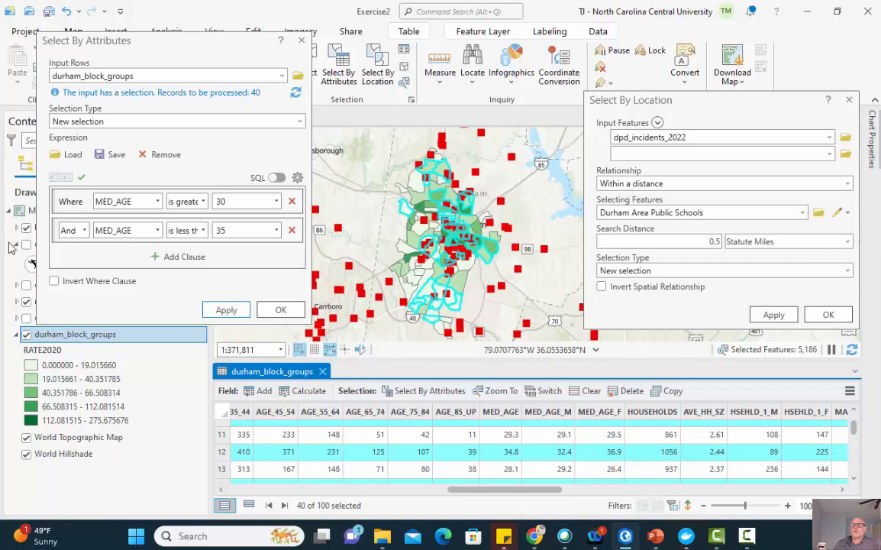
- Remove the second MED_AGE clause and bring the crime count, rate and CH19_20 columns of the attribute table into view
click(292, 230)
click(157, 202)
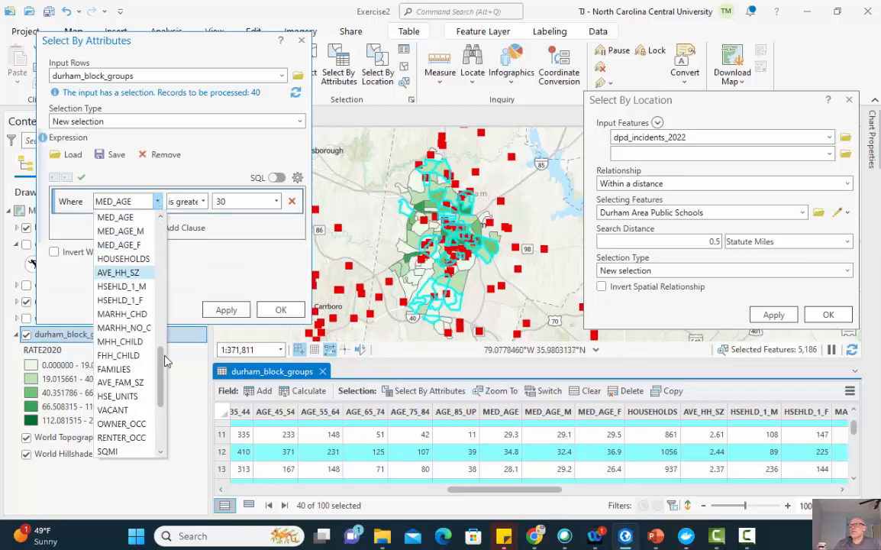
scroll(157, 397, down, 5)
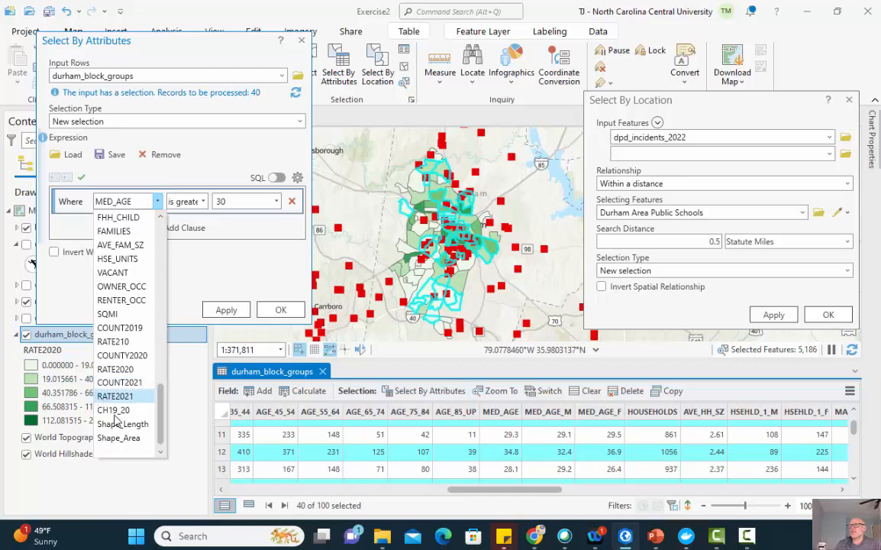
click(498, 494)
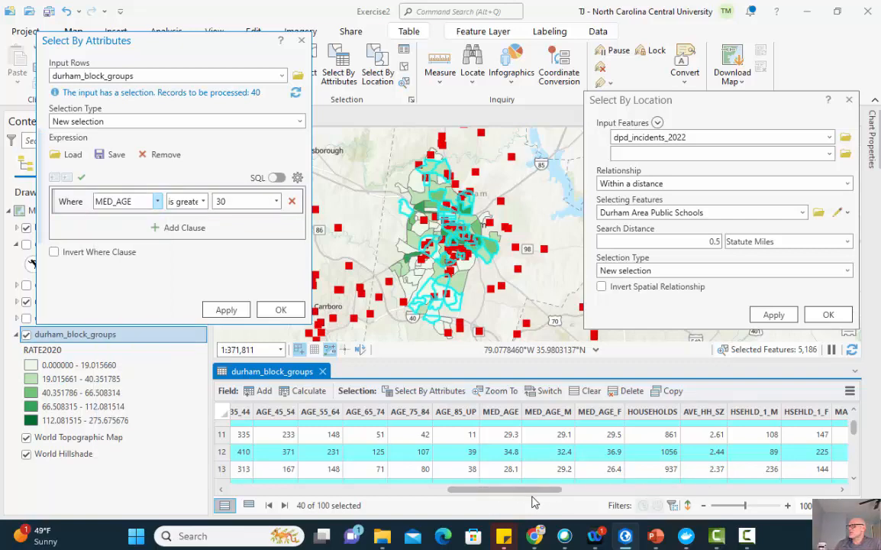
drag(533, 491, 806, 495)
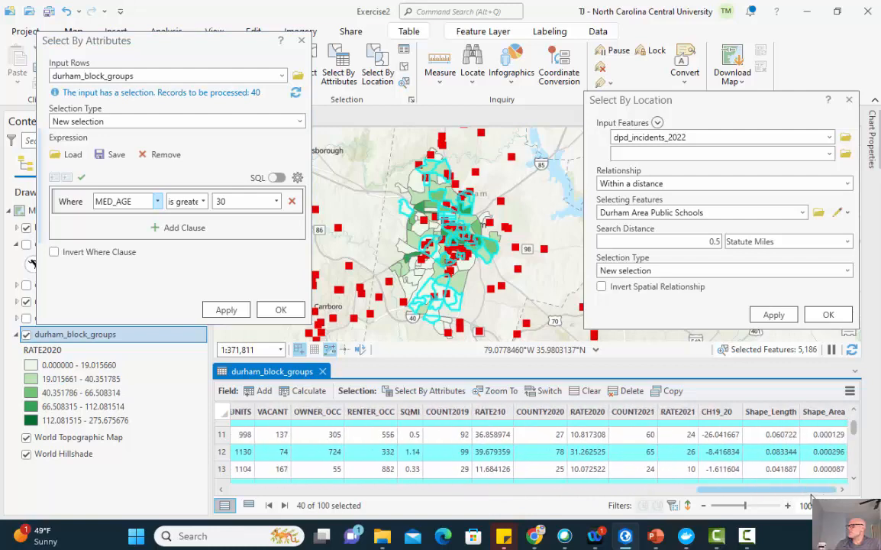
- Change the remaining clause to CH19_20 is less than 0 and apply it to durham_block_groups
click(156, 202)
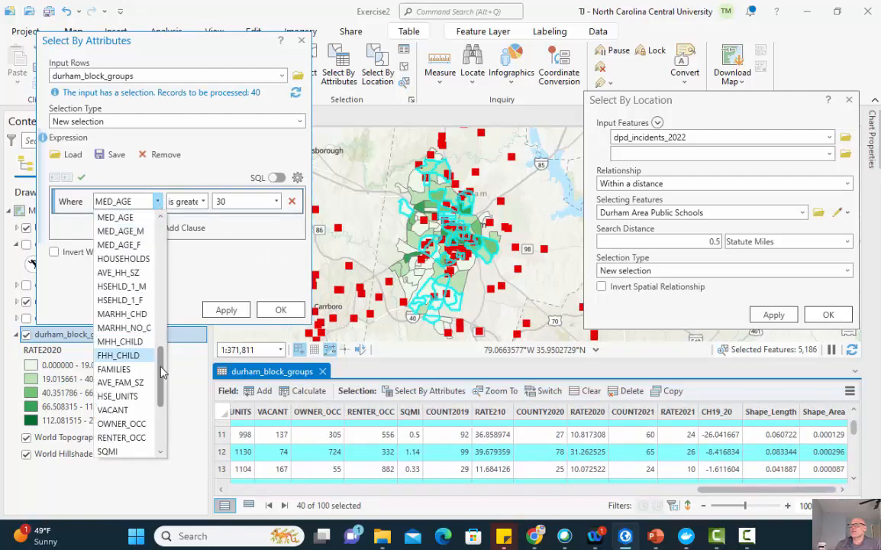
scroll(162, 397, down, 3)
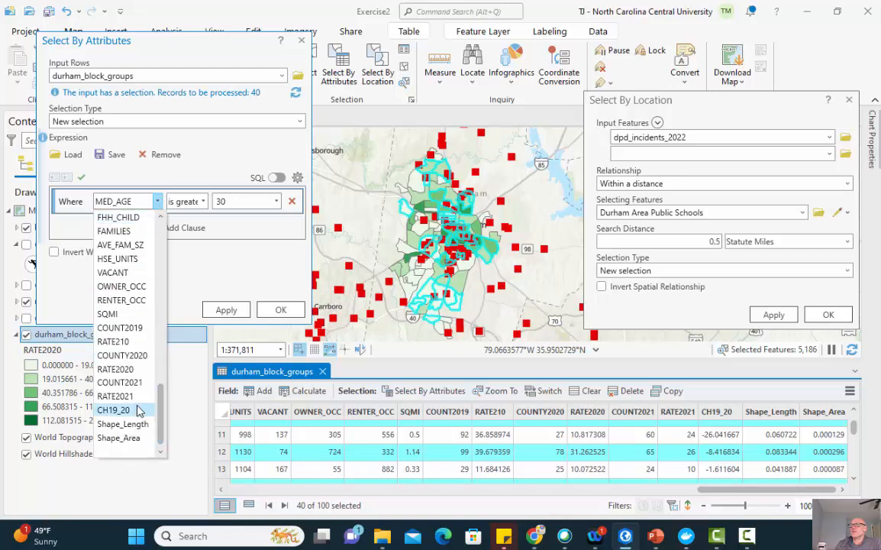
click(138, 411)
click(187, 201)
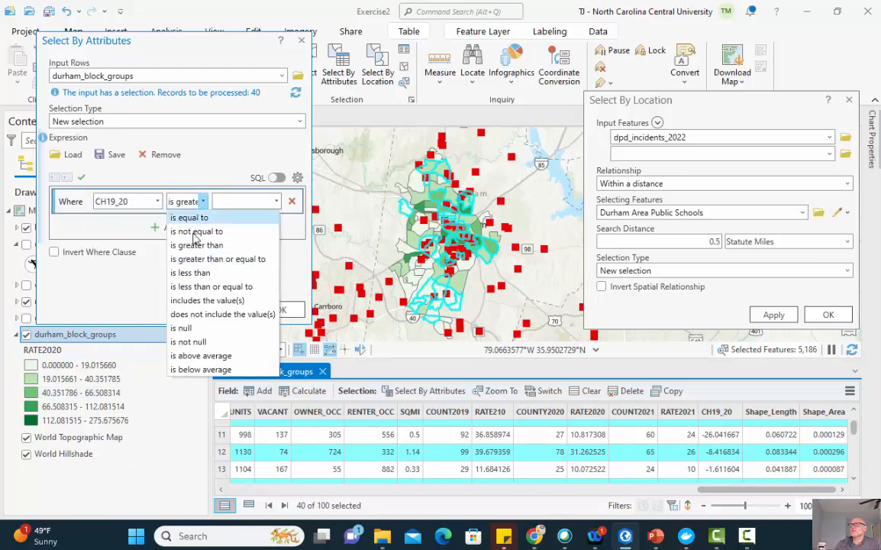
click(217, 274)
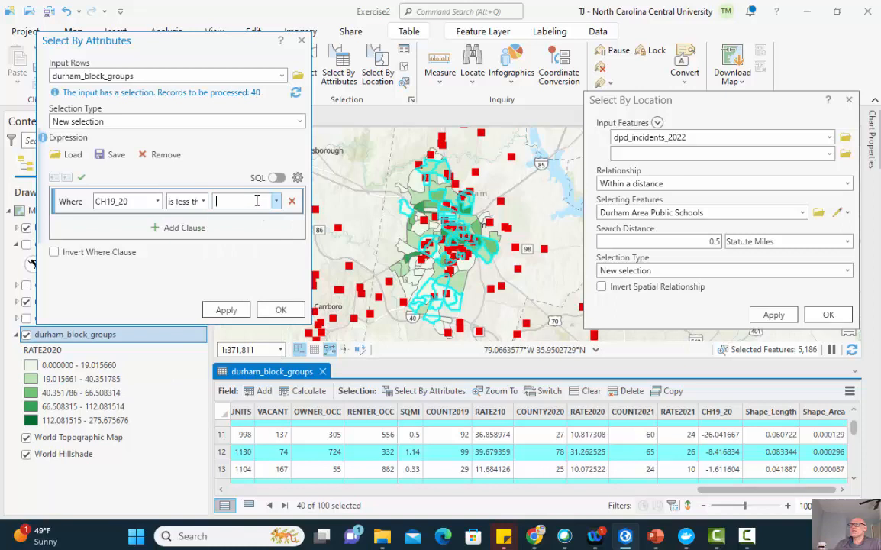
text(0)
click(229, 310)
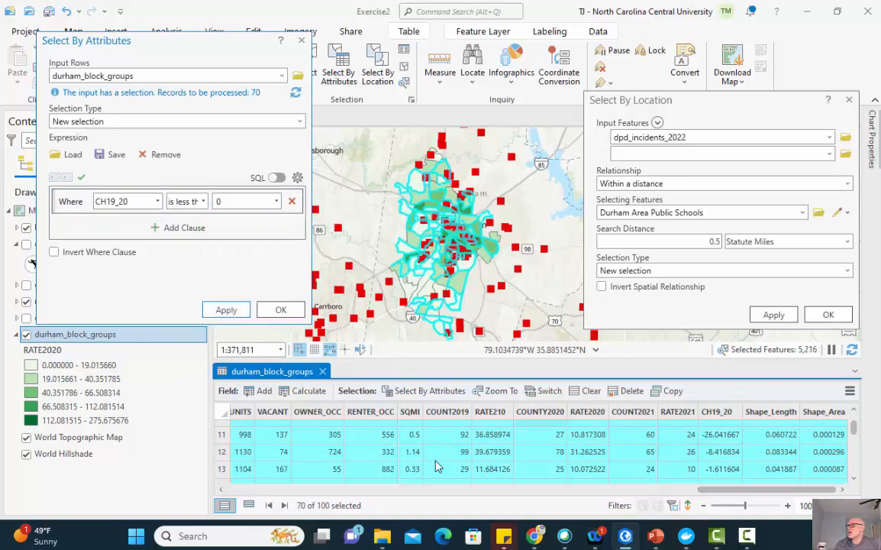
- Clear all selected features from the map
mouse_move(327, 534)
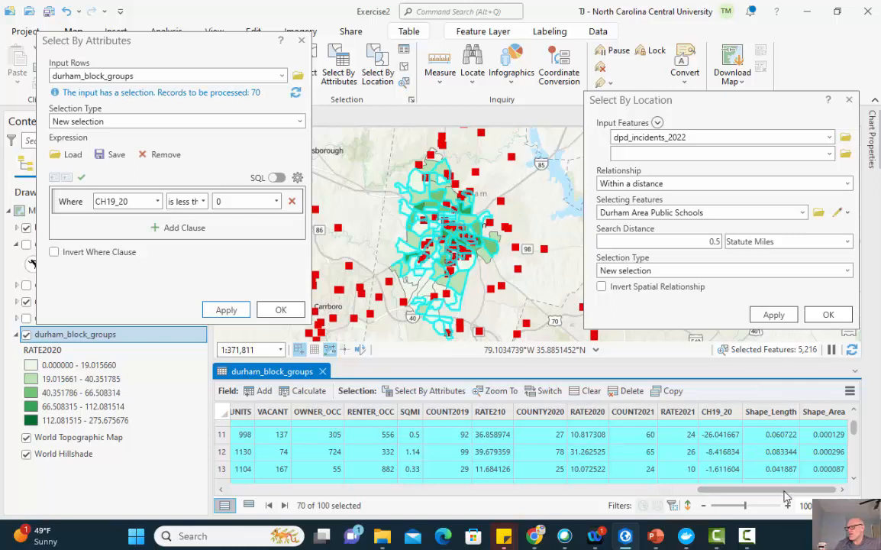
click(405, 69)
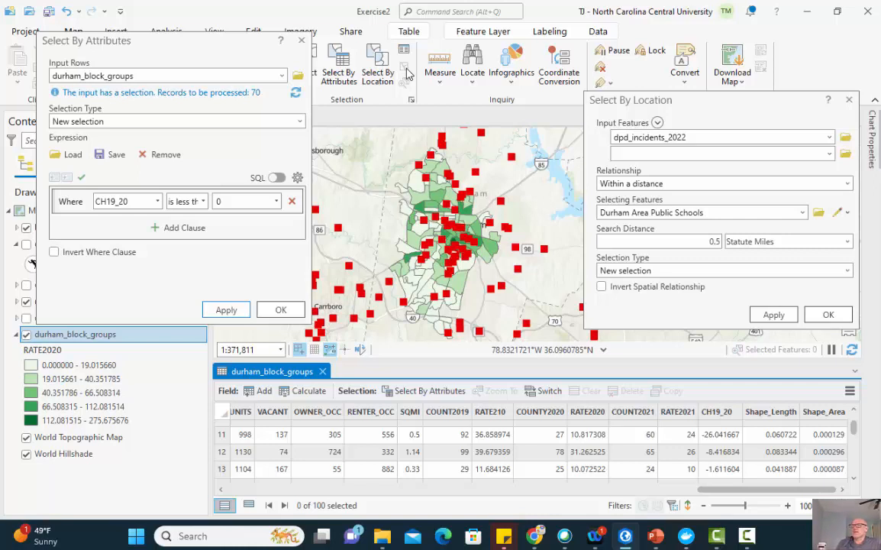
click(257, 71)
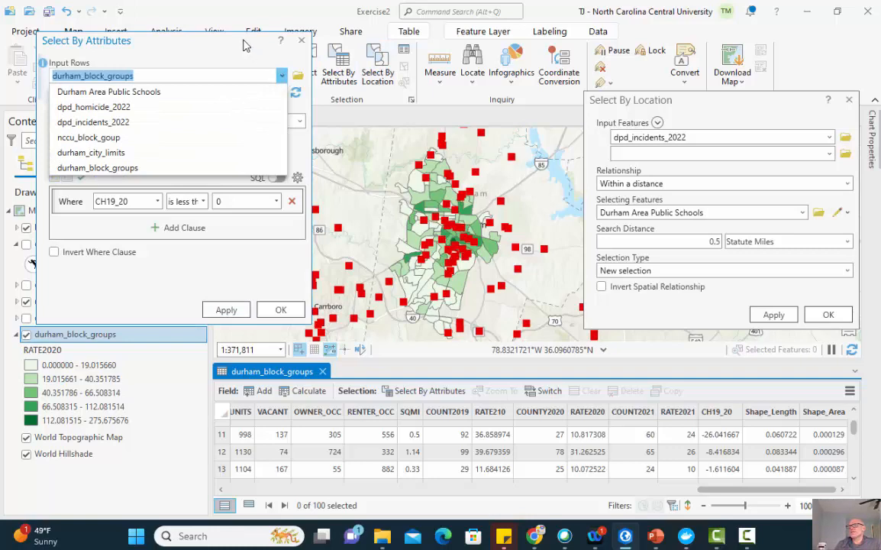
click(244, 45)
- Reposition the two selection dialogs to uncover the layer visibility boxes, and show the dpd_incidents_2022 layer
drag(244, 45, 232, 30)
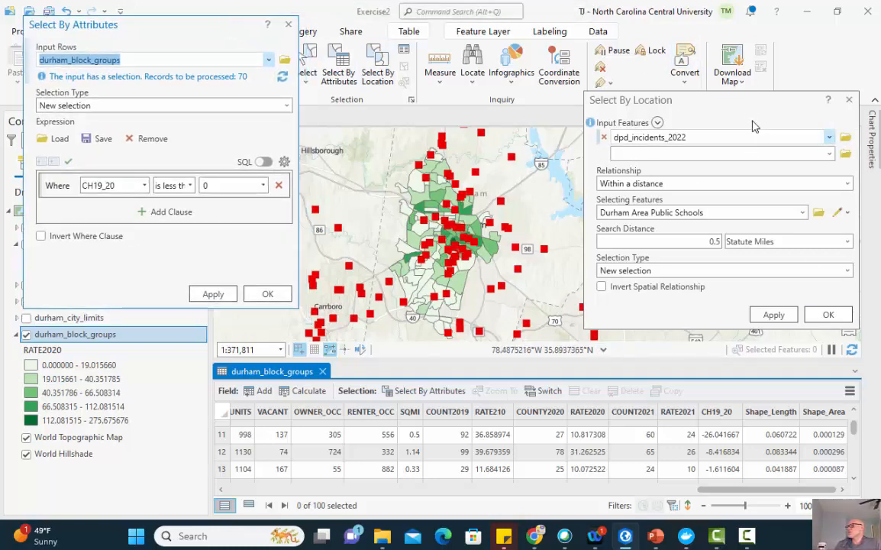
drag(679, 99, 679, 93)
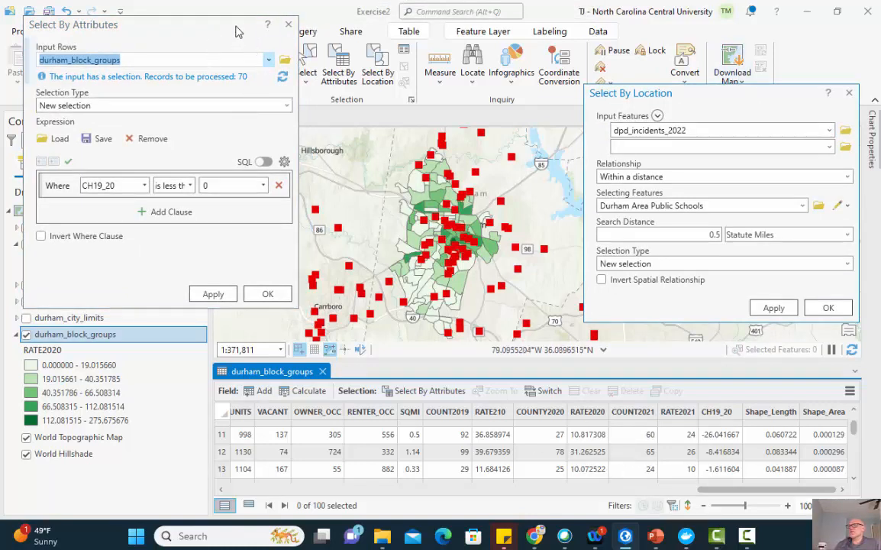
drag(239, 29, 278, 24)
click(28, 285)
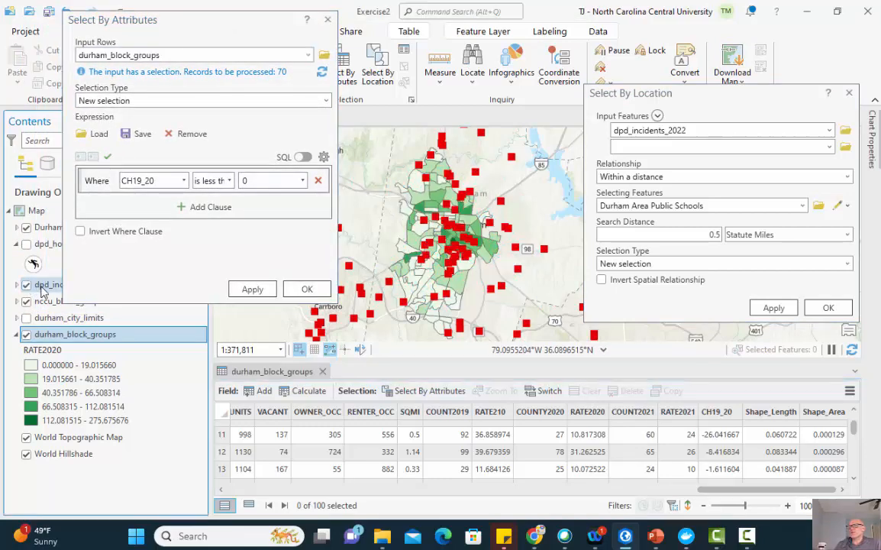
- Open the attribute table of the dpd_incidents_2022 layer and close the durham_block_groups table
right_click(45, 284)
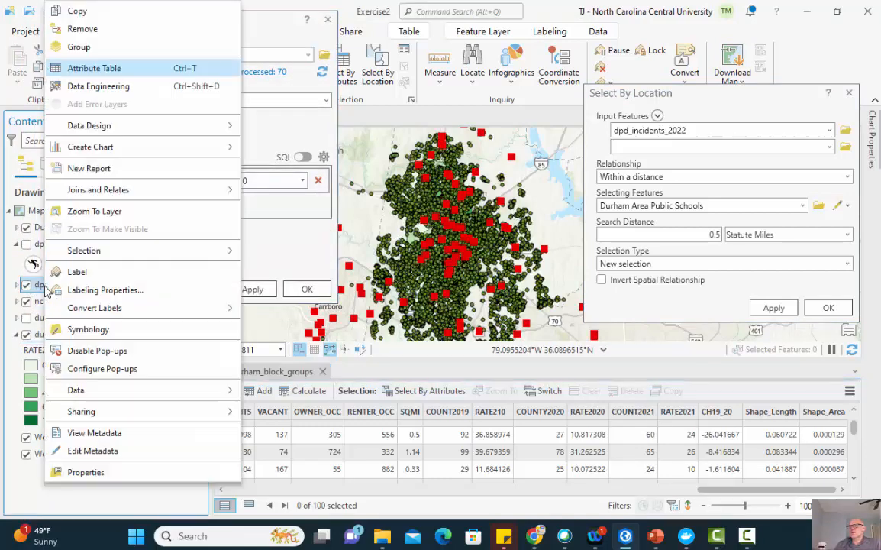
click(97, 68)
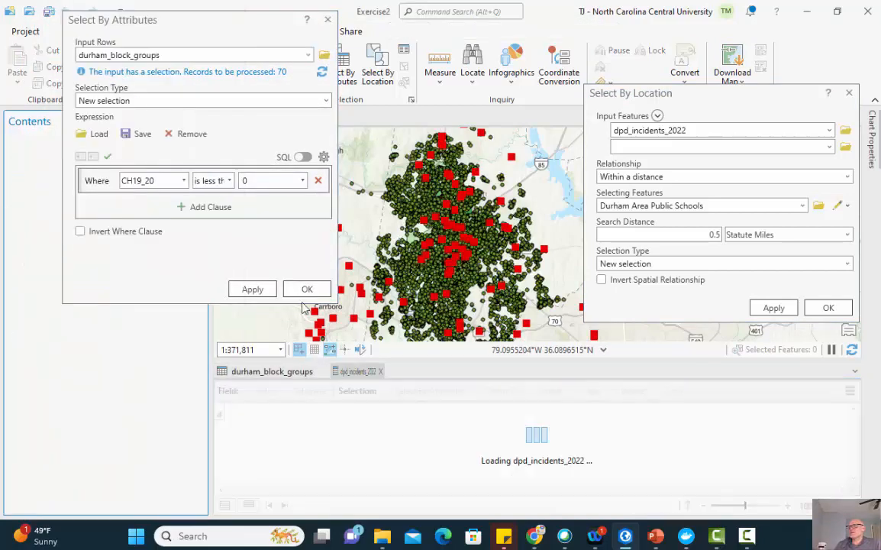
click(302, 371)
click(322, 371)
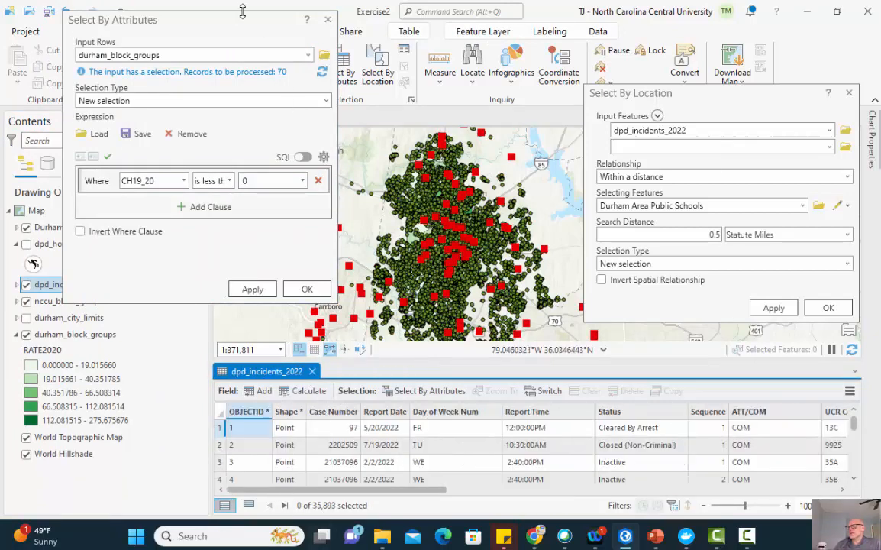
- Bring the Offense column into view and select dpd_incidents_2022 features within 0.5 statute miles of Durham Area Public Schools
drag(223, 18, 200, 40)
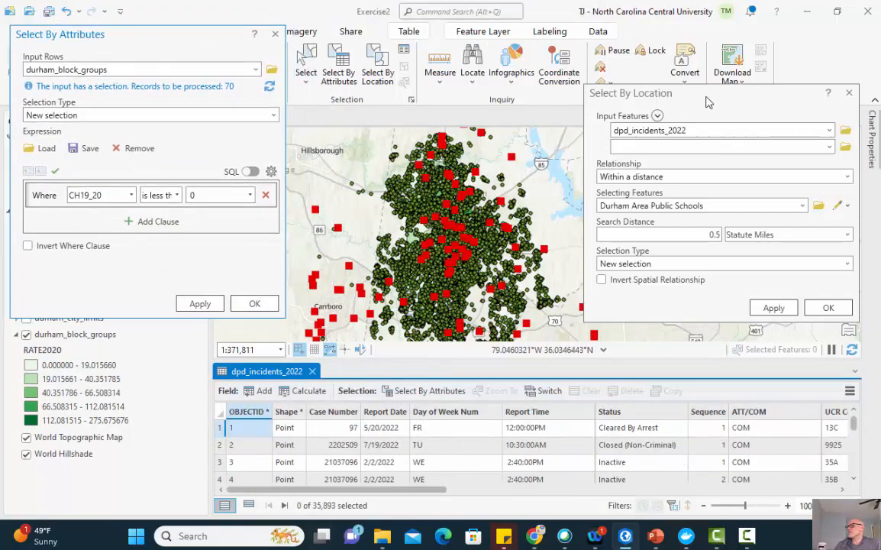
drag(640, 92, 635, 85)
drag(411, 497, 501, 504)
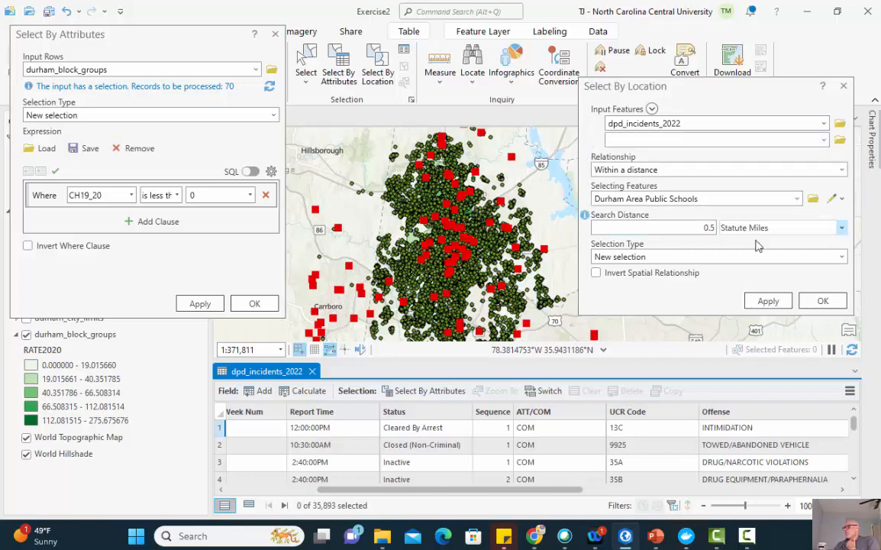
click(823, 302)
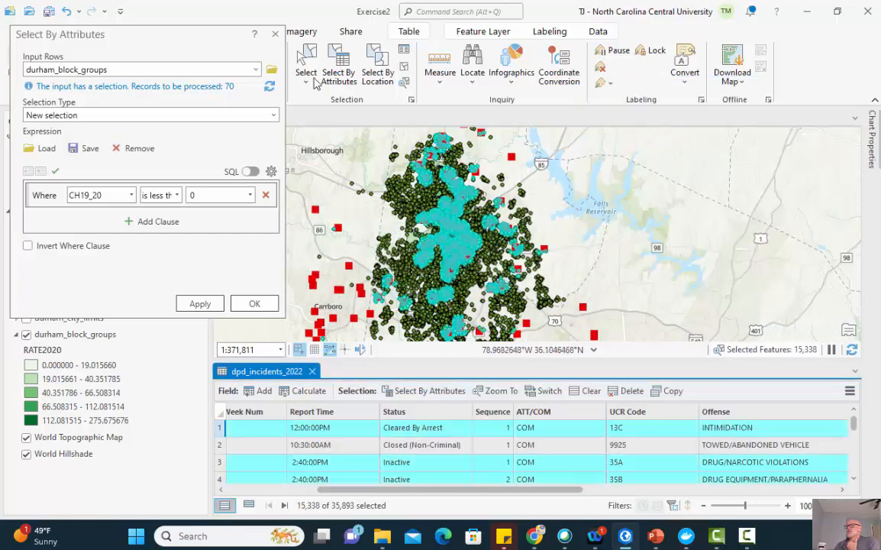
- Reopen the Select By Location dialog beside the map and examine the selected incidents around the schools up close
click(377, 65)
drag(457, 75, 795, 59)
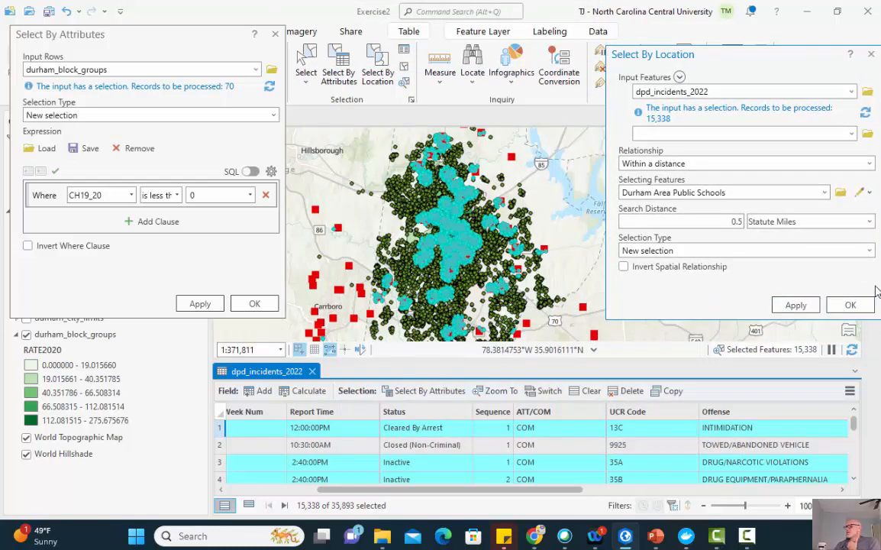
scroll(449, 281, up, 3)
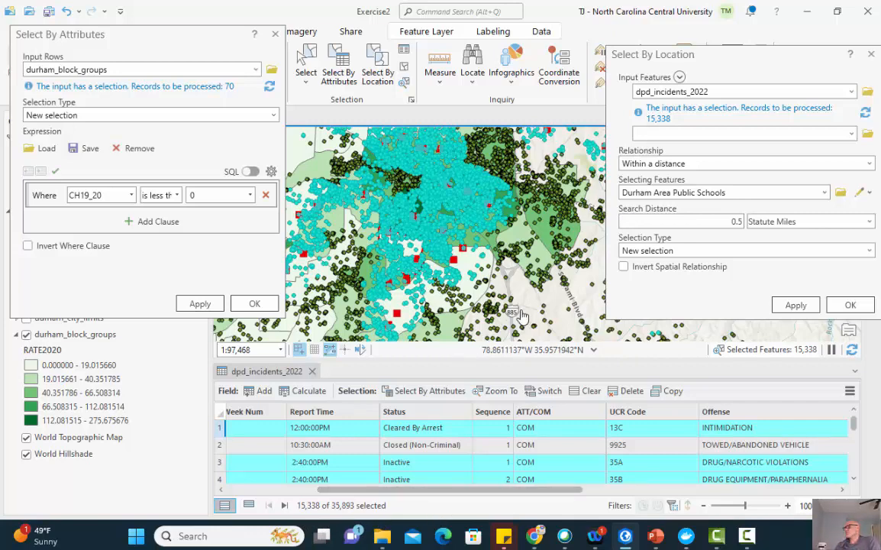
- Set the attribute query to use dpd_incidents_2022 and select a subset from the current selection
drag(177, 36, 186, 44)
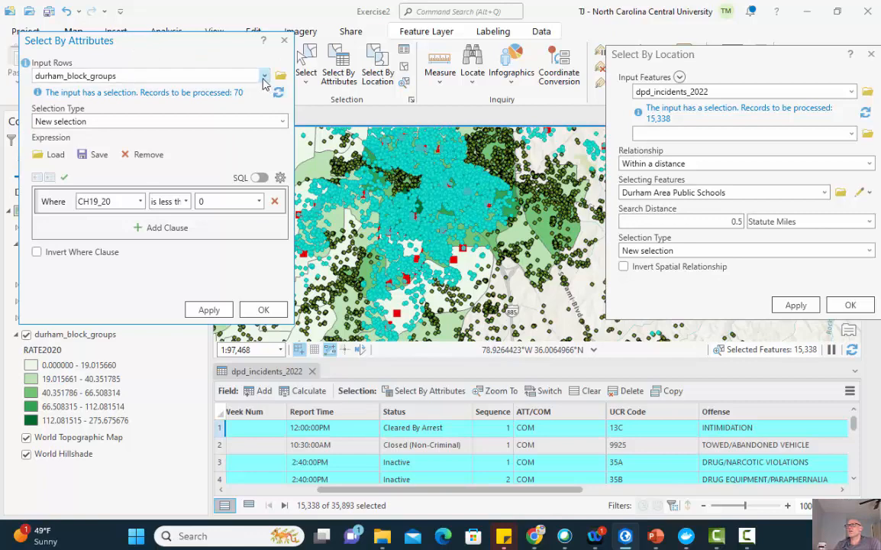
click(263, 75)
click(111, 121)
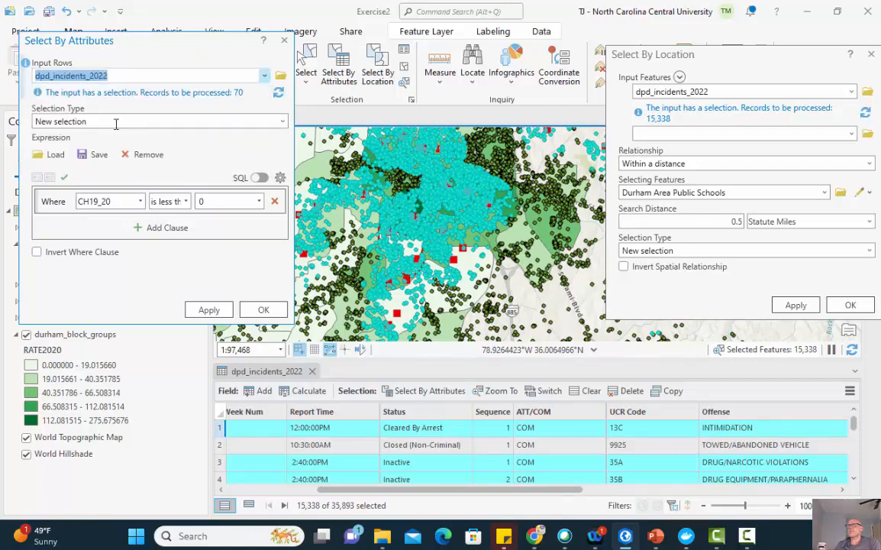
click(252, 122)
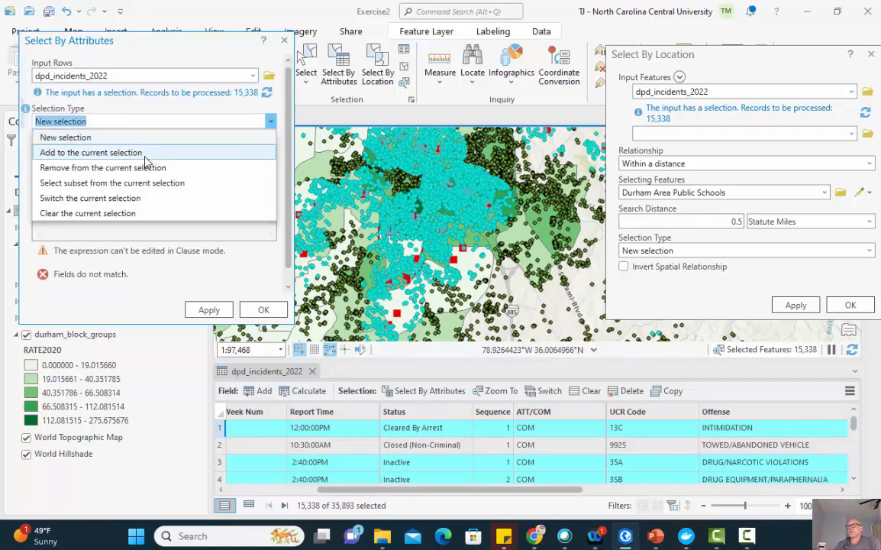
click(126, 183)
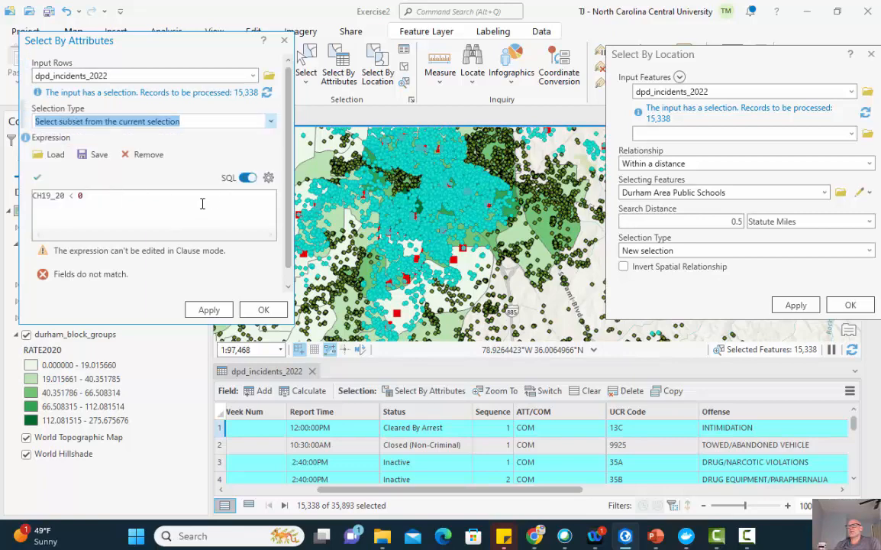
- Replace the CH19_20 expression with the clause Day of Week Num is equal to FR and apply it to the selected incidents
click(248, 179)
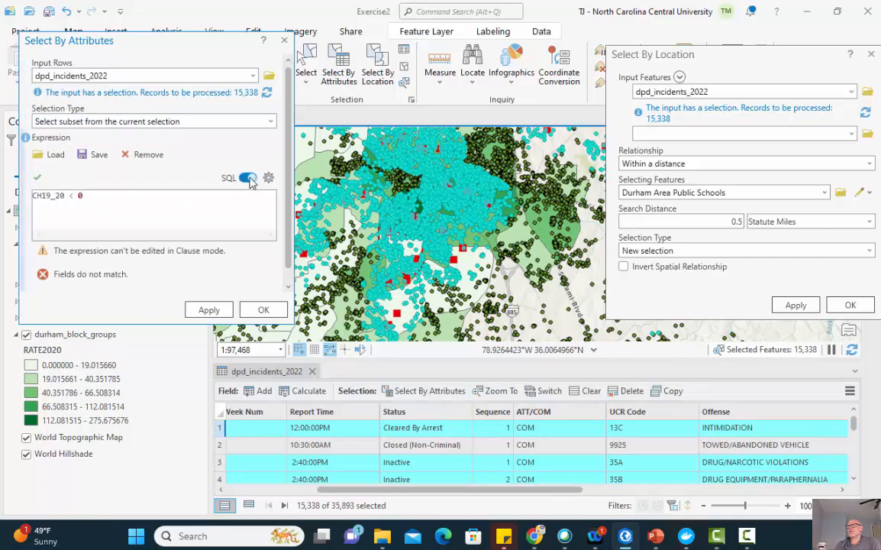
click(142, 154)
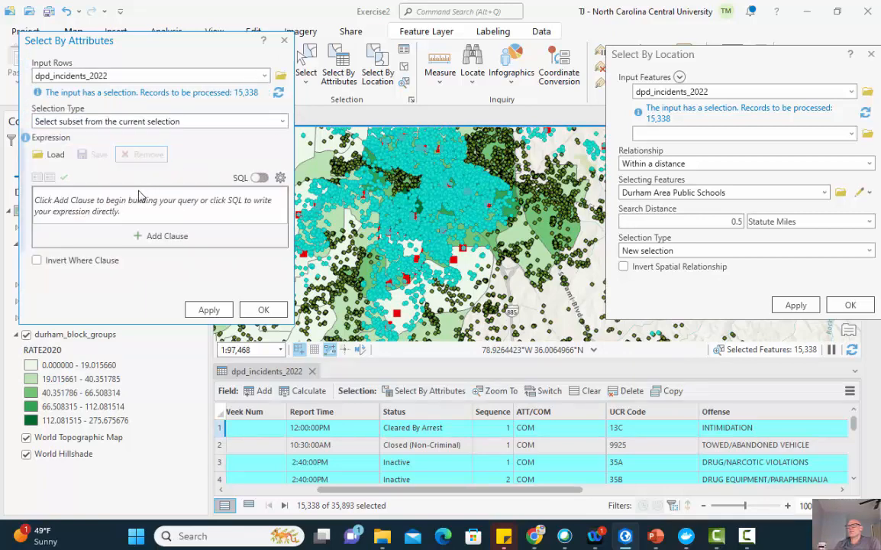
click(143, 236)
click(123, 201)
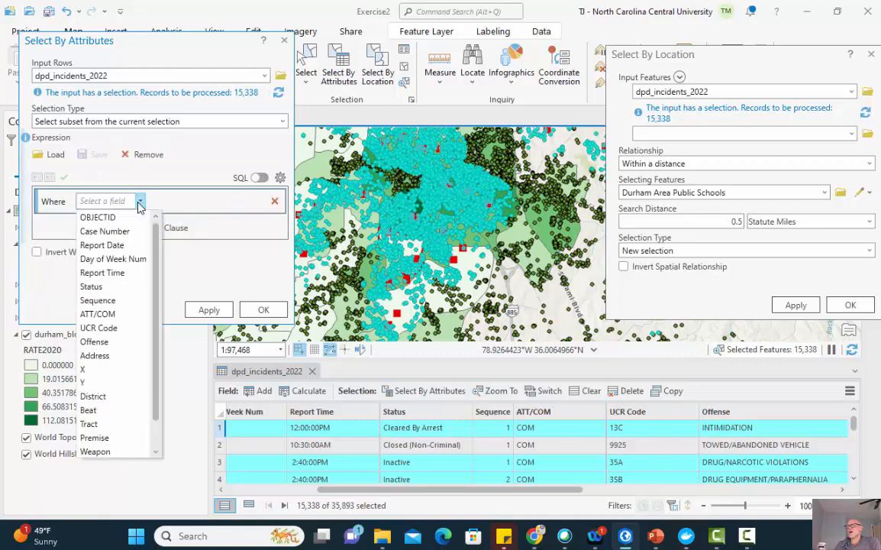
click(113, 259)
click(258, 201)
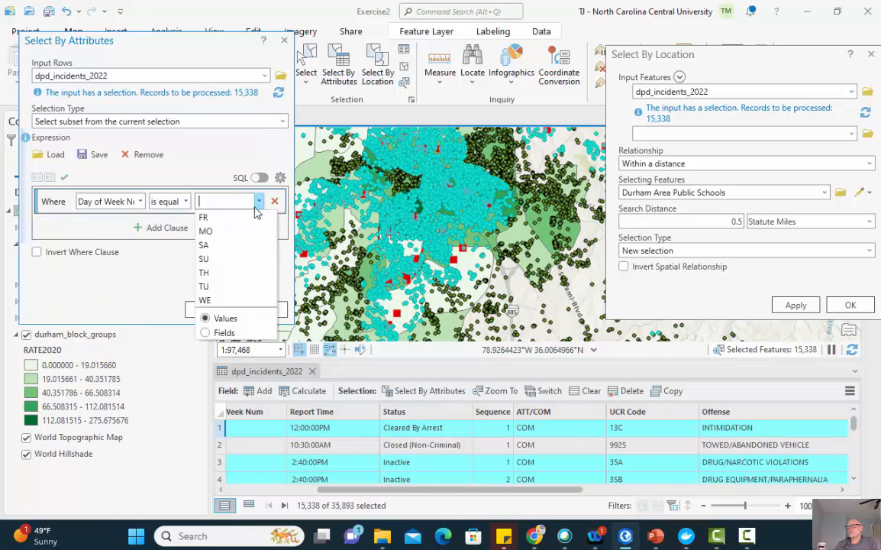
click(229, 218)
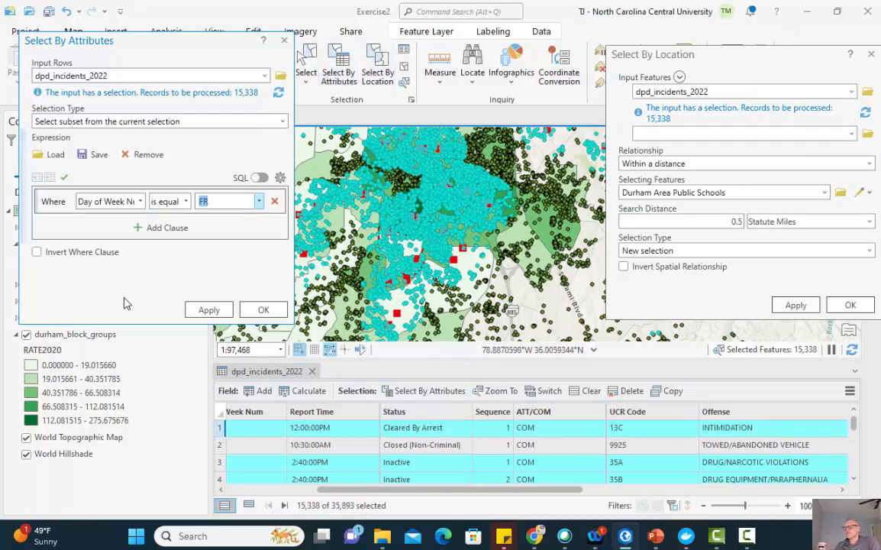
click(224, 313)
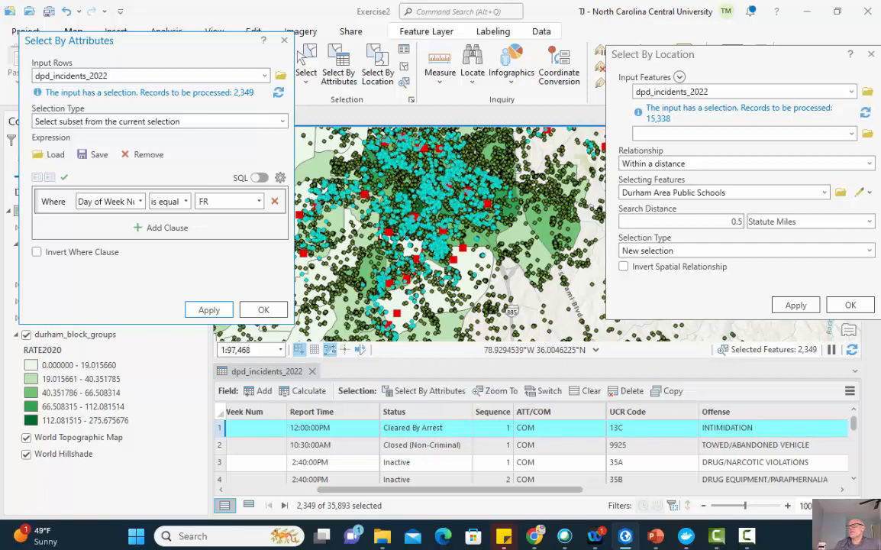
- Close both selection dialogs and switch to the Exercise2_GEOG4135 web map in Chrome
click(285, 39)
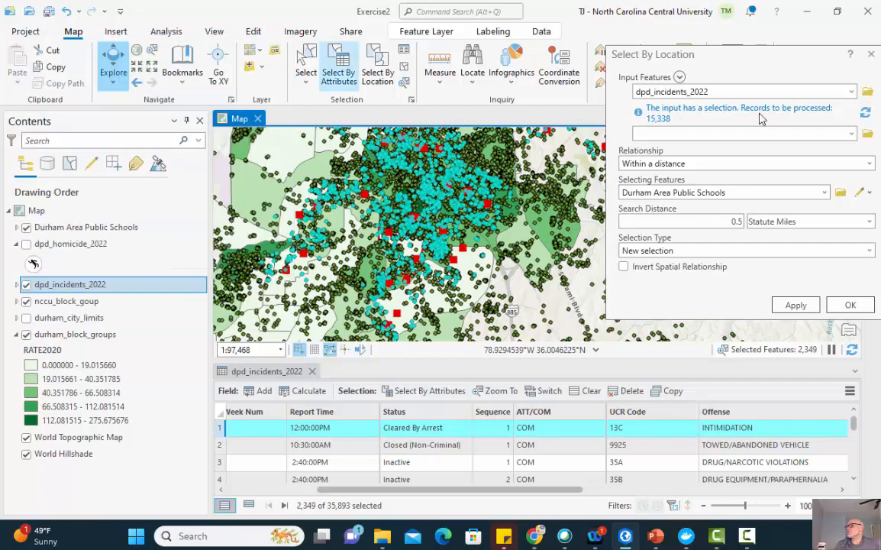
click(873, 56)
mouse_move(535, 536)
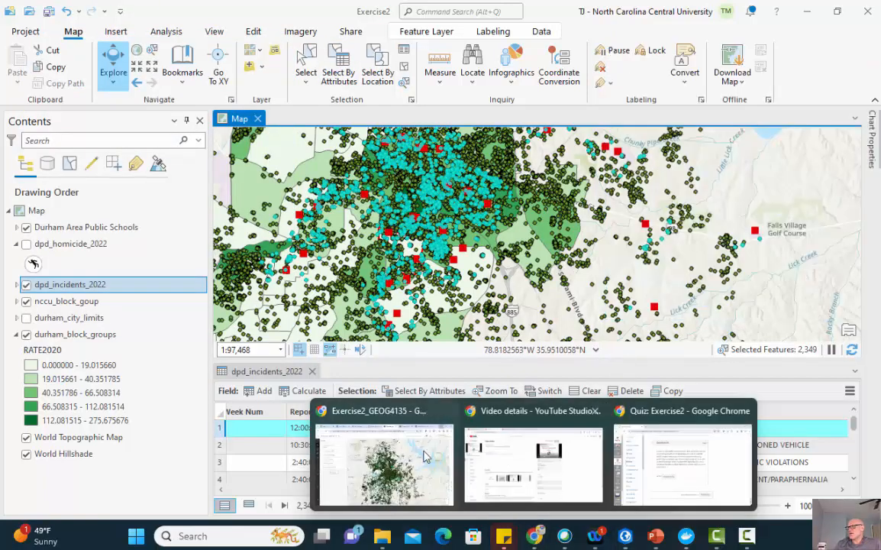
click(424, 456)
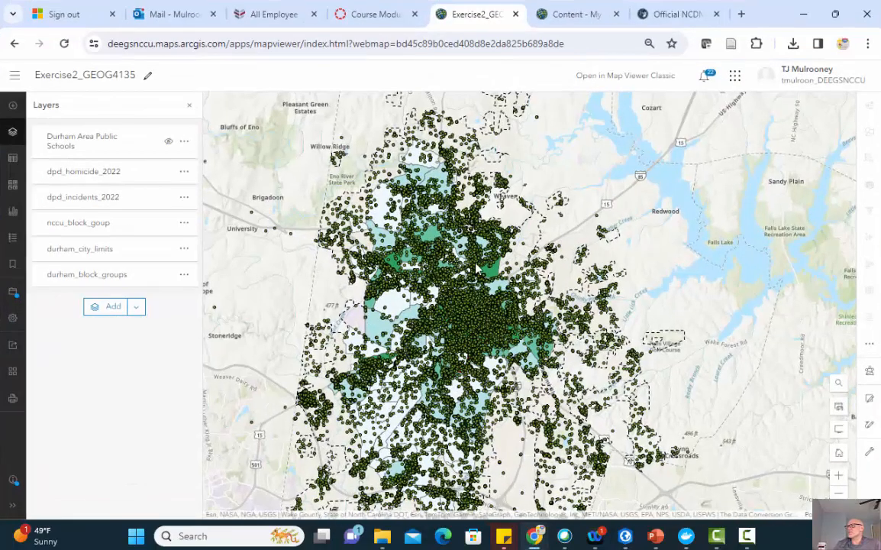
scroll(477, 269, down, 2)
scroll(455, 320, up, 2)
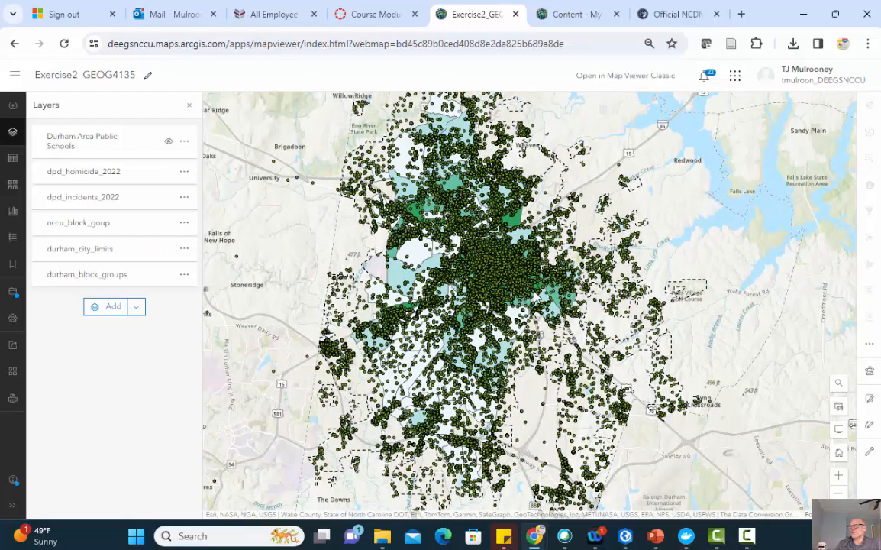
- Show the Durham Area Public Schools layer in the web map
click(169, 143)
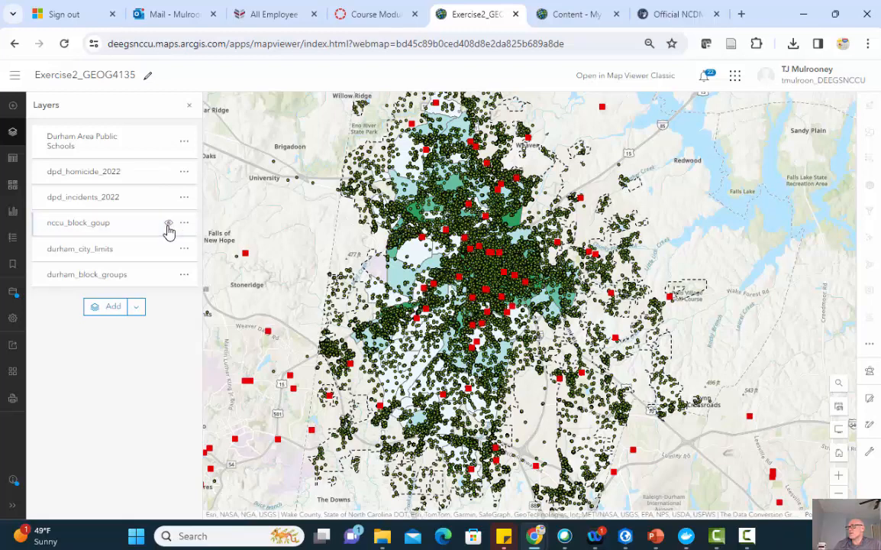
click(169, 224)
drag(542, 206, 559, 238)
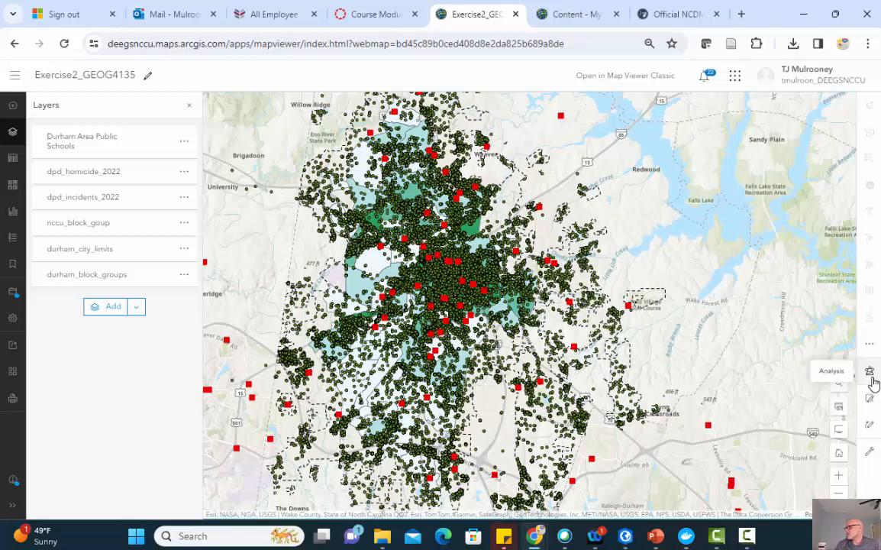
- Open the analysis tools and start Find by Attributes and Location from the Find locations group
click(873, 455)
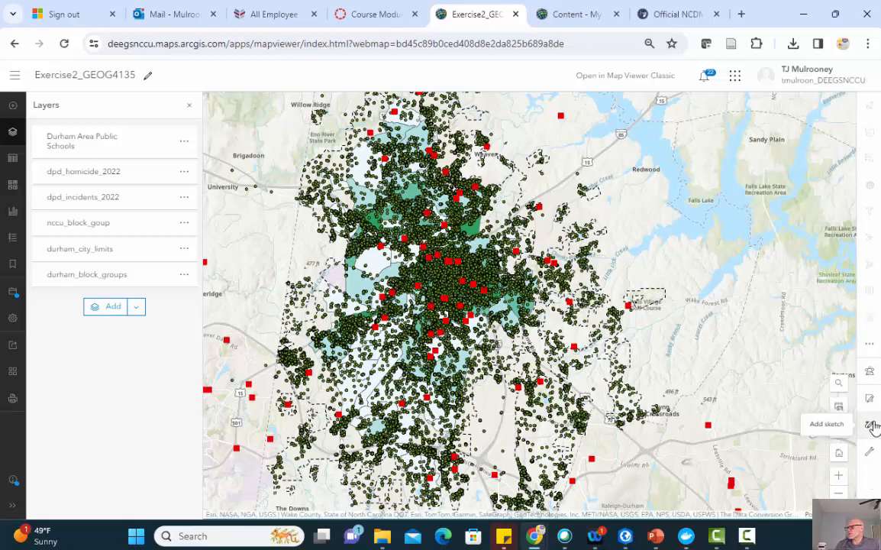
click(870, 373)
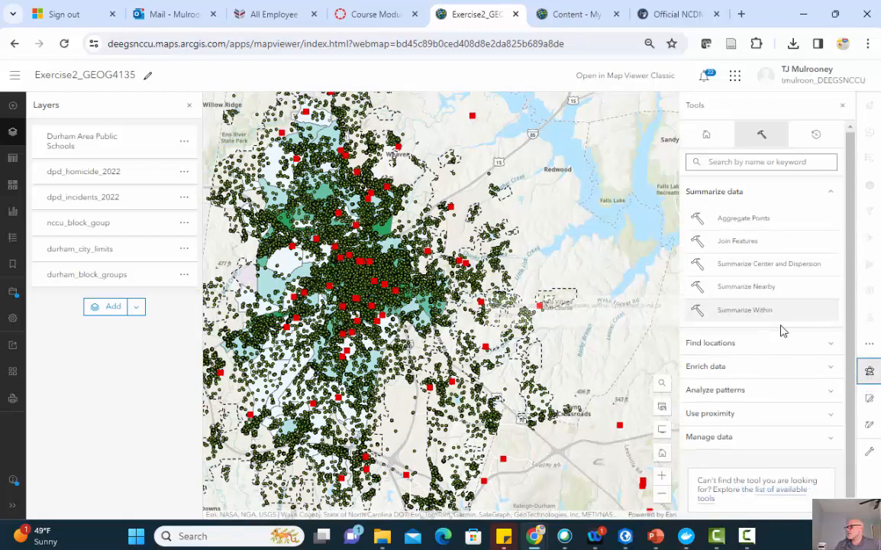
click(829, 391)
scroll(827, 392, down, 2)
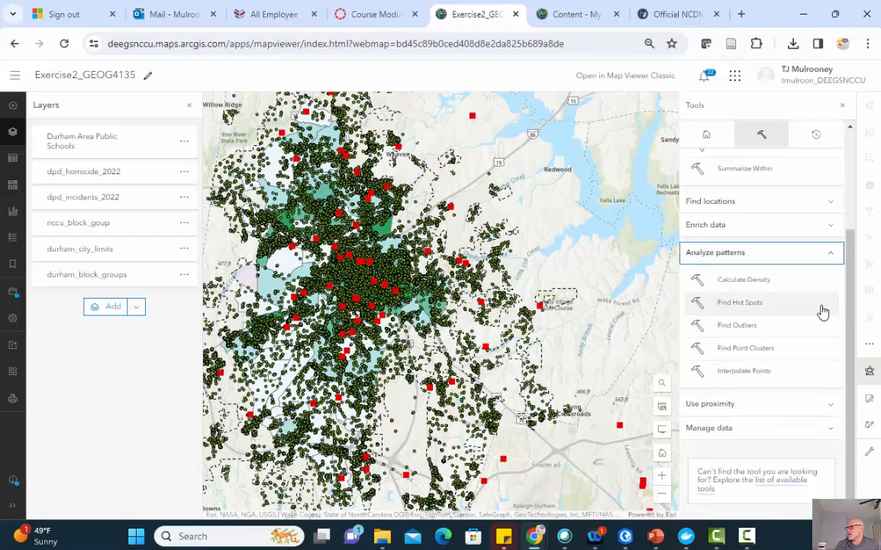
click(834, 202)
scroll(836, 207, down, 2)
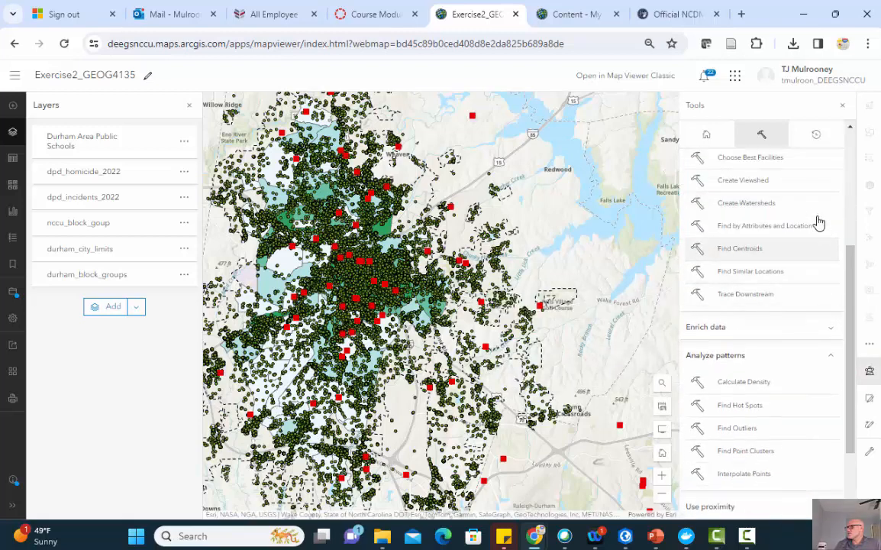
scroll(853, 296, up, 1)
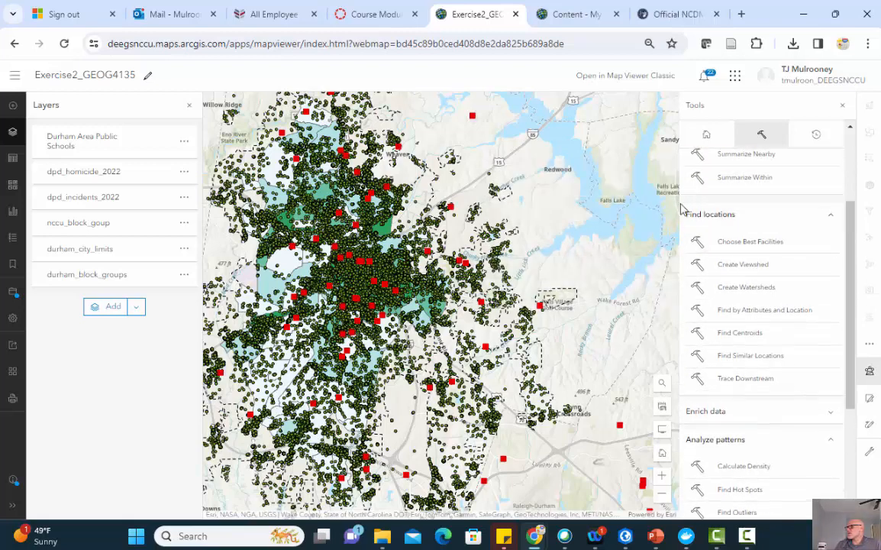
click(758, 316)
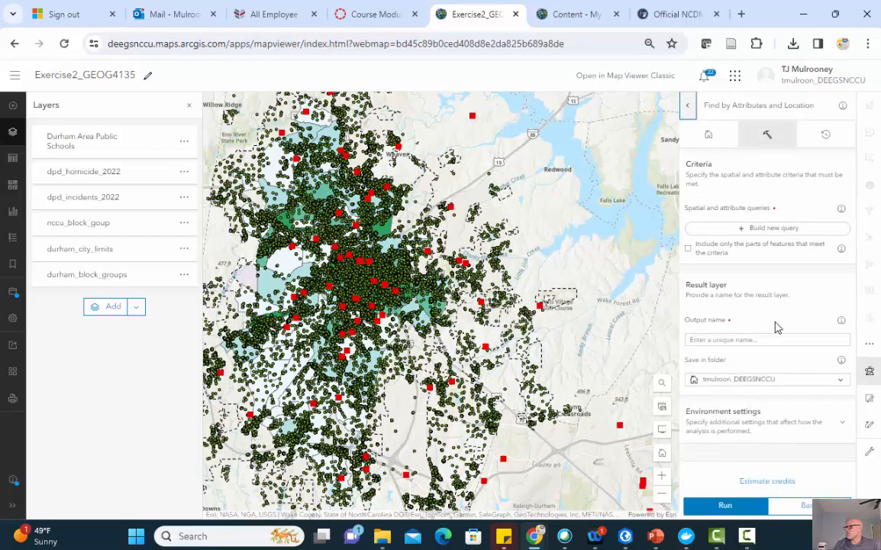
- Name the output TIMS_QUERY5 and start a new attribute expression query that finds features from dpd_homicide_2022
click(778, 339)
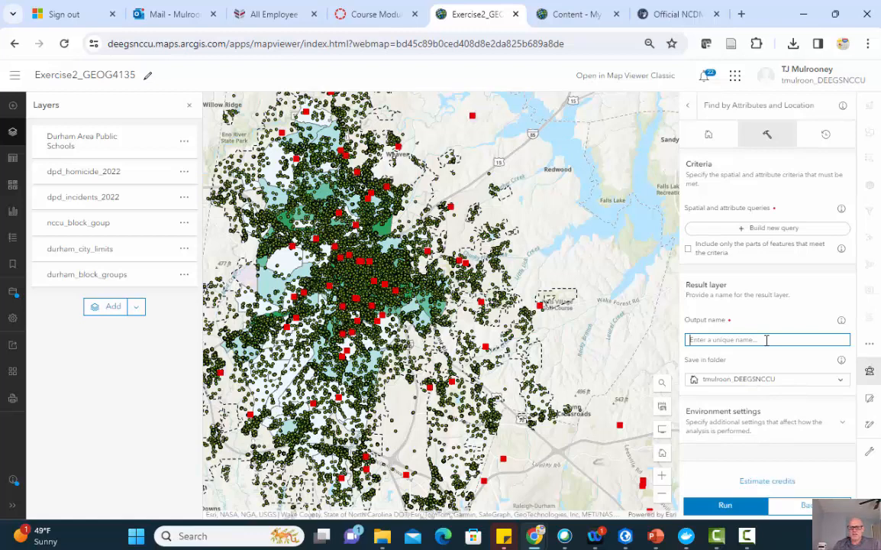
text(TIMS_QUERYS)
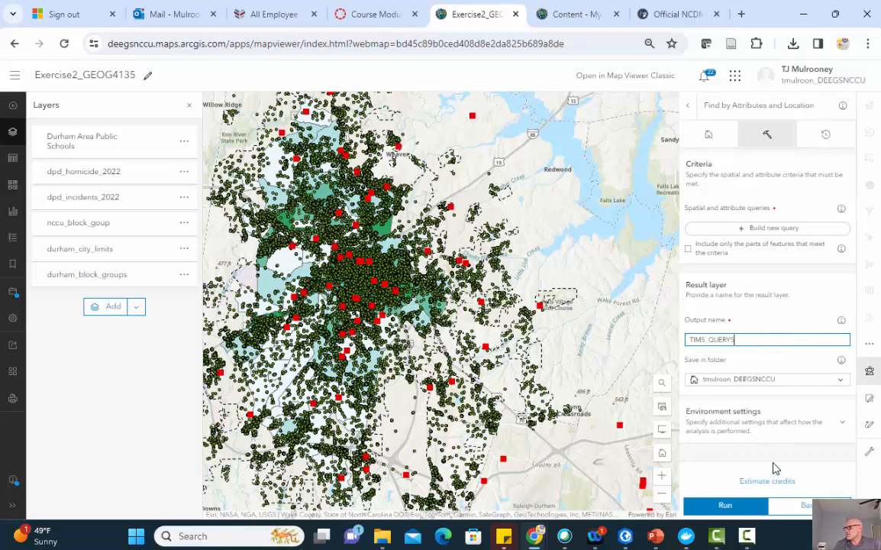
click(773, 230)
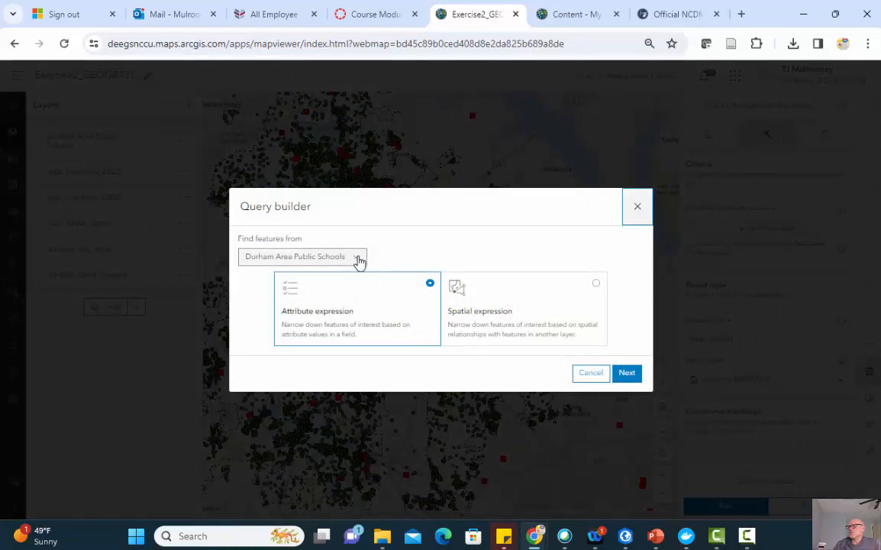
click(359, 260)
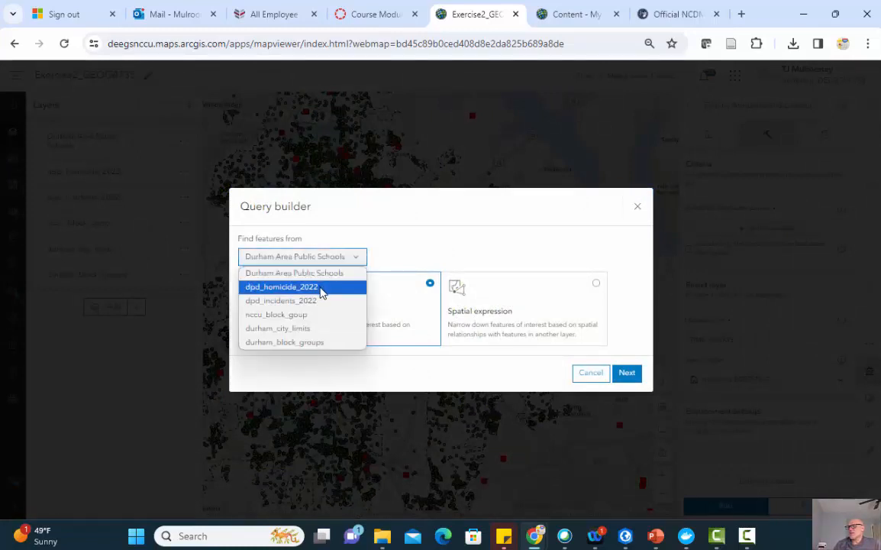
click(322, 287)
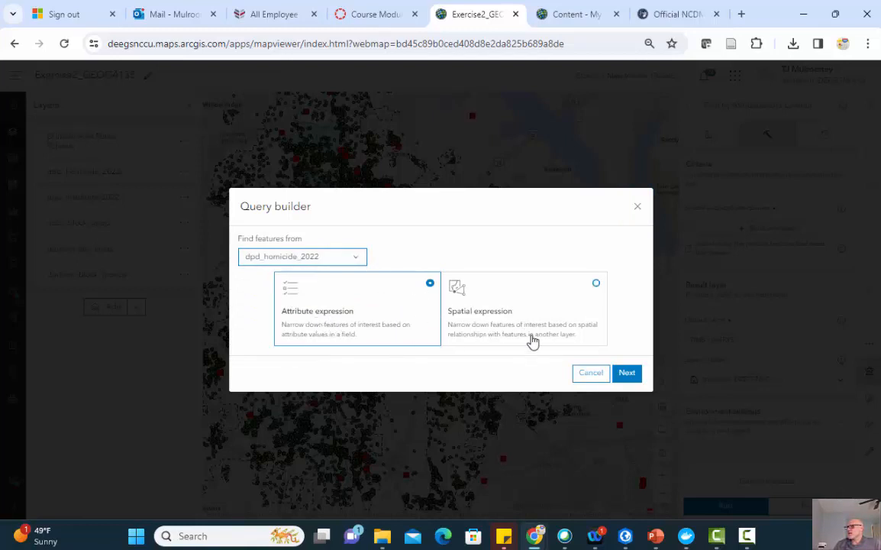
click(627, 374)
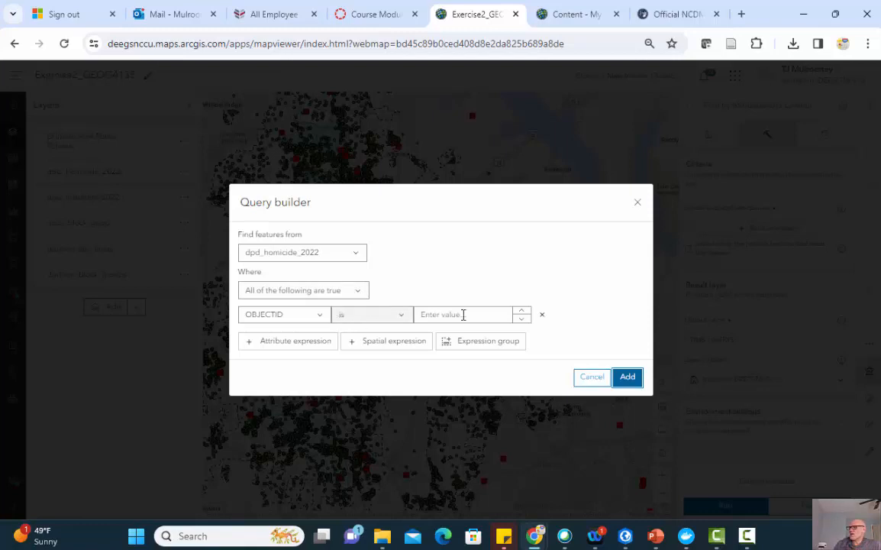
- Add the clause Day of Week Num is SU to the dpd_homicide_2022 query and run the analysis
click(357, 256)
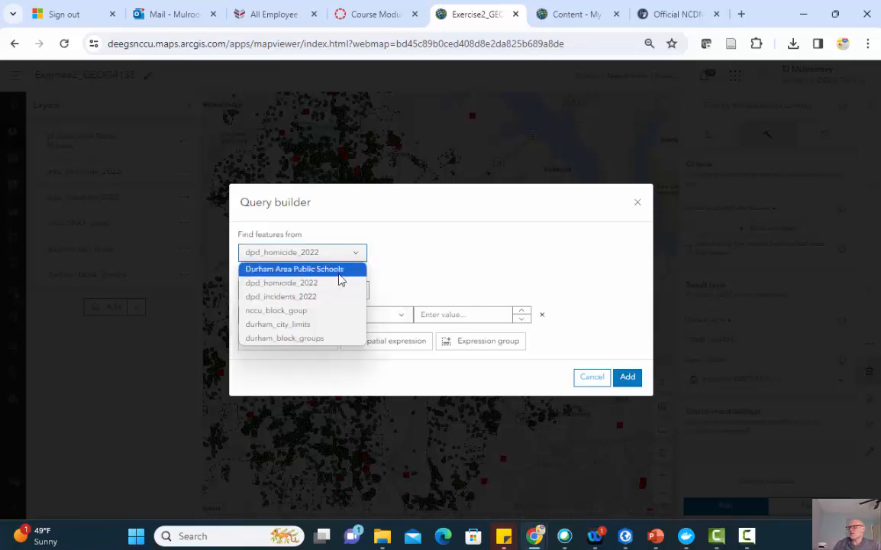
click(341, 282)
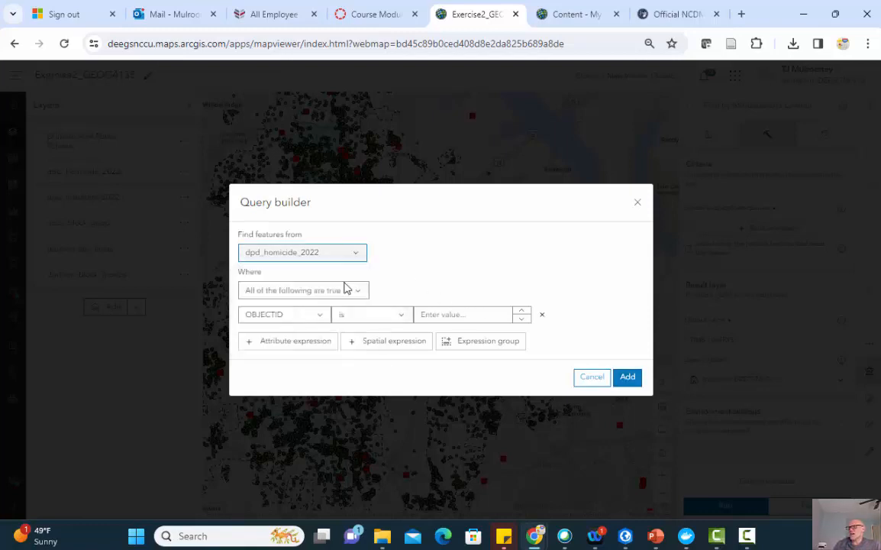
click(320, 318)
click(300, 93)
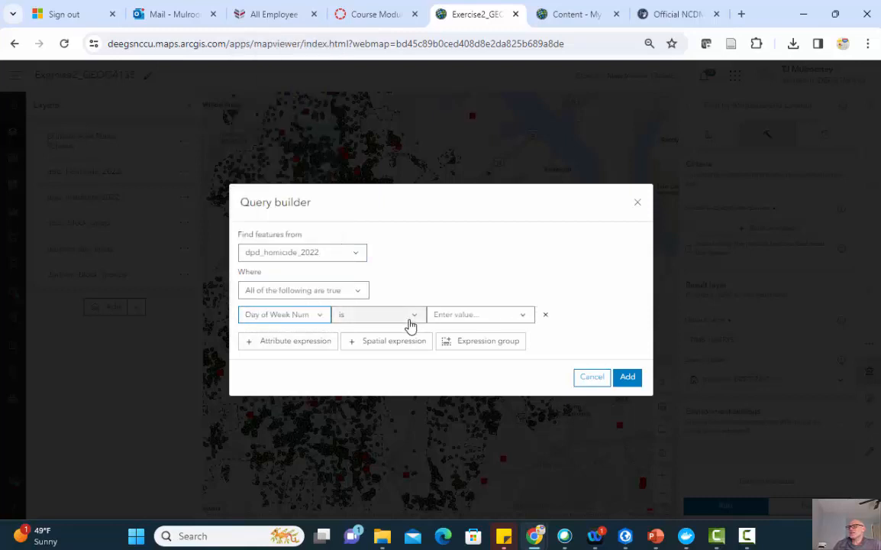
click(524, 316)
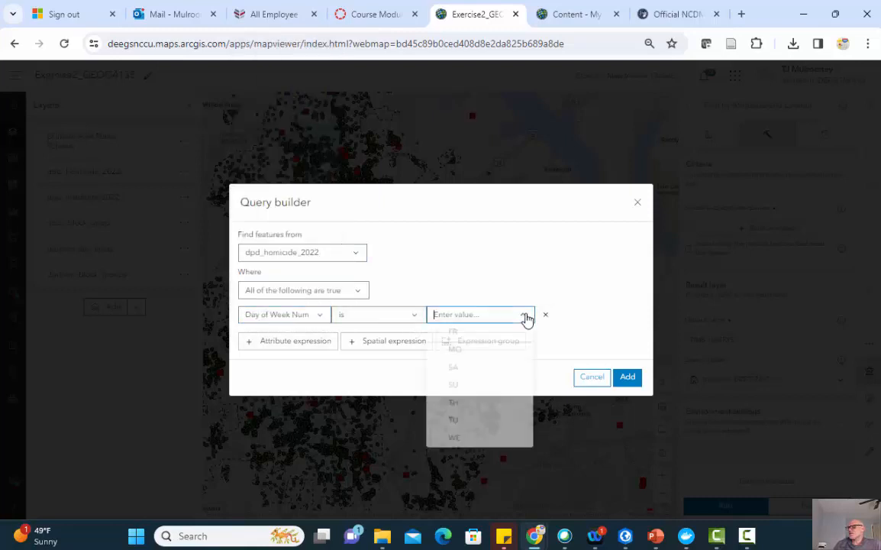
click(473, 385)
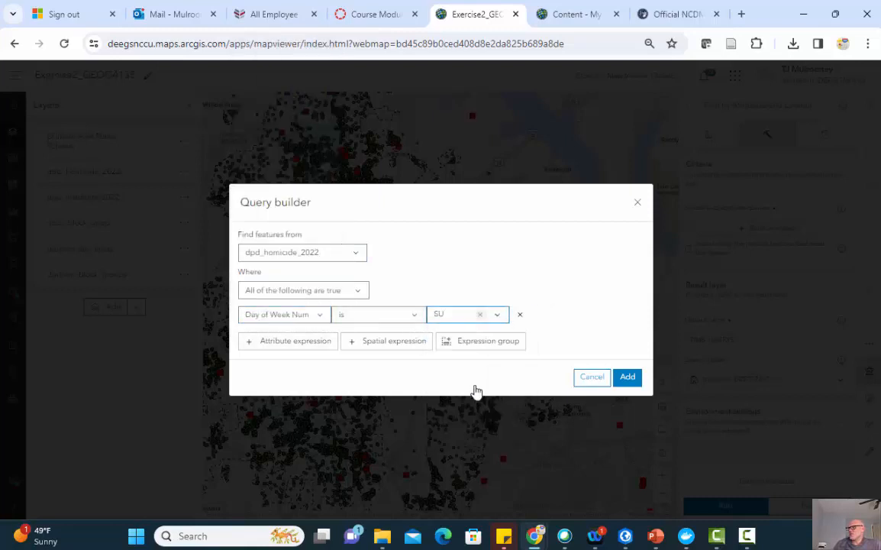
click(631, 379)
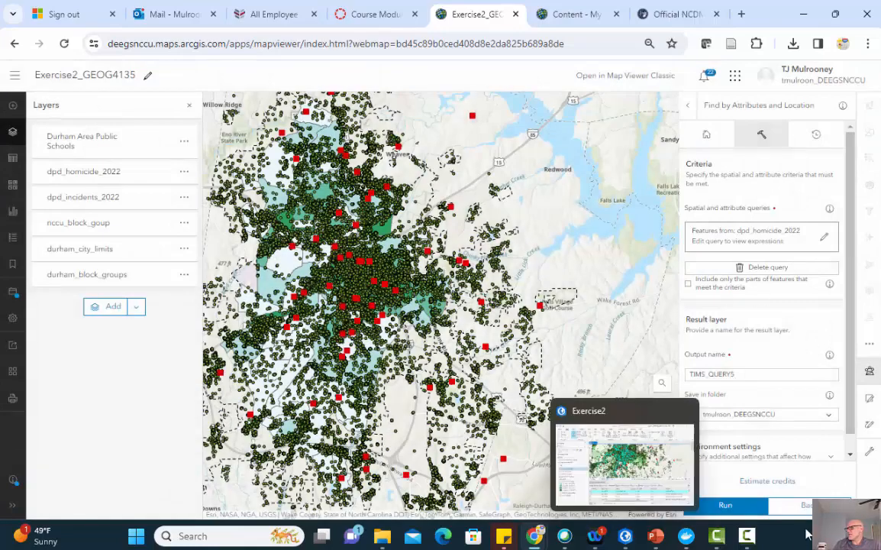
click(741, 506)
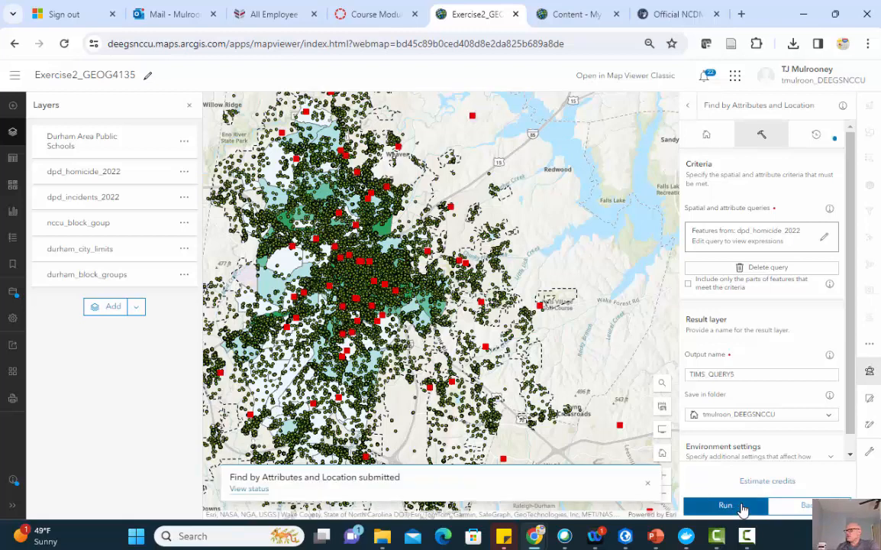
click(251, 488)
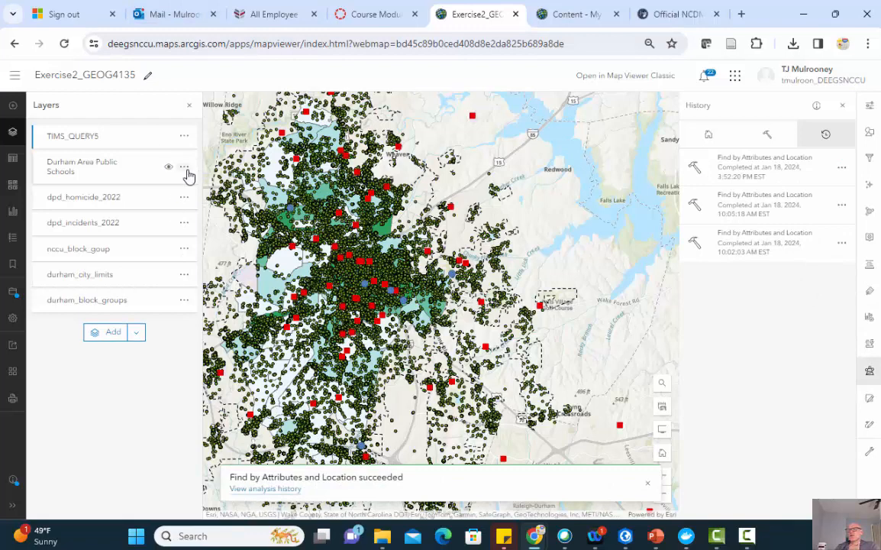
- Hide the Durham Area Public Schools, dpd_homicide_2022, dpd_incidents_2022 and nccu_block_goup layers, and zoom to TIMS_QUERY5
click(169, 168)
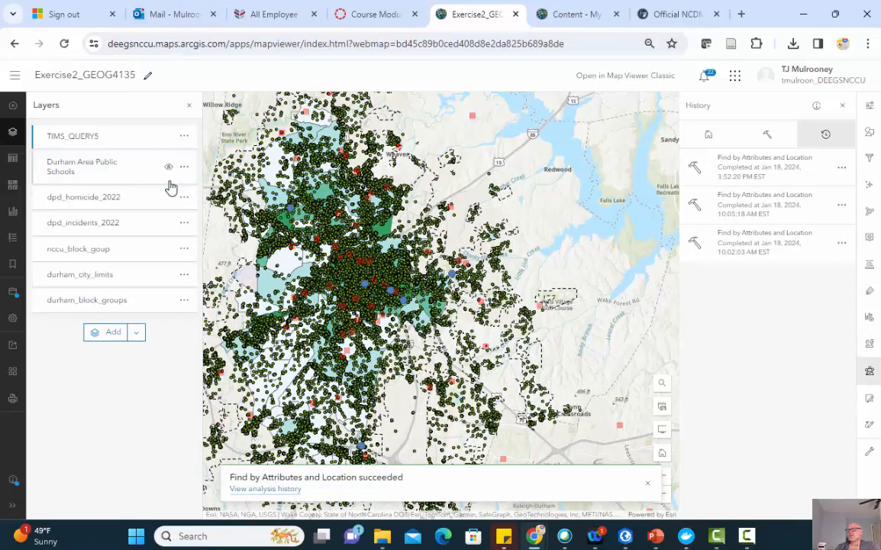
click(169, 198)
click(169, 222)
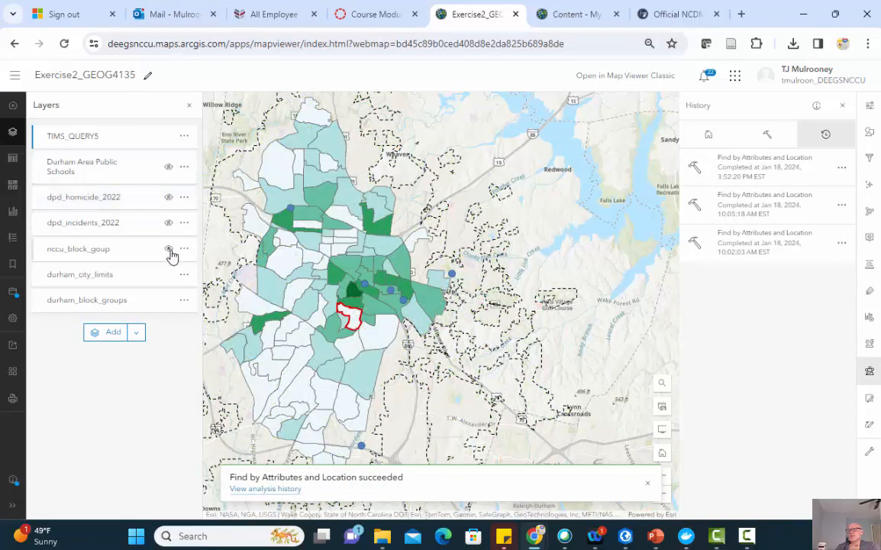
click(169, 248)
click(184, 136)
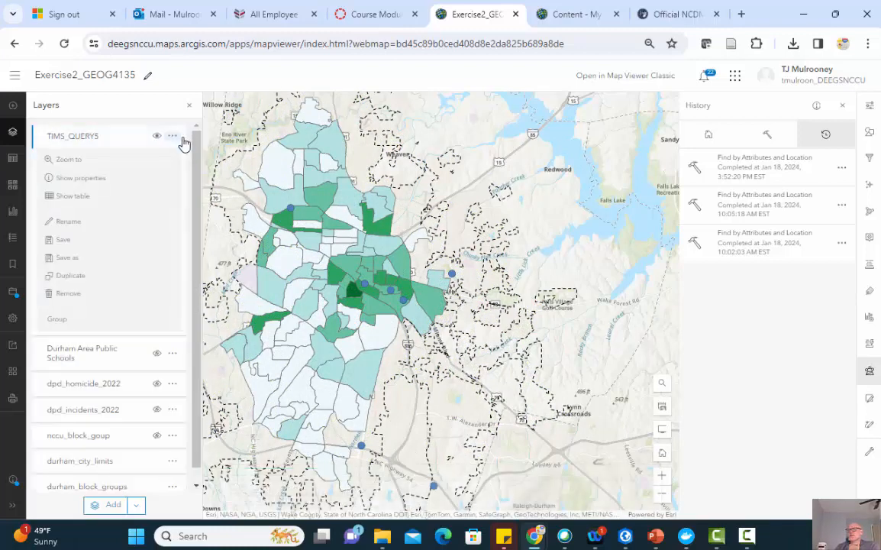
click(90, 167)
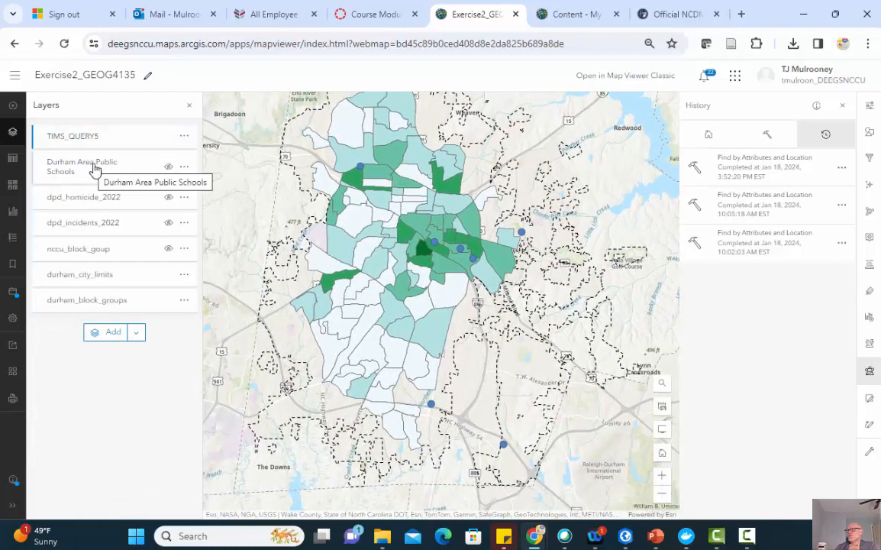
- Examine the records in the TIMS_QUERY5 attribute table from Case Number through City, and close the table
click(184, 137)
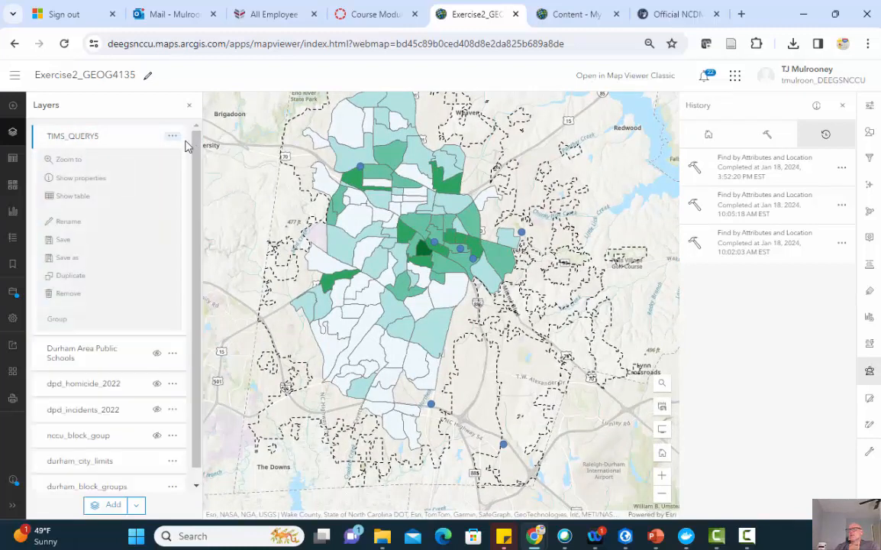
click(87, 197)
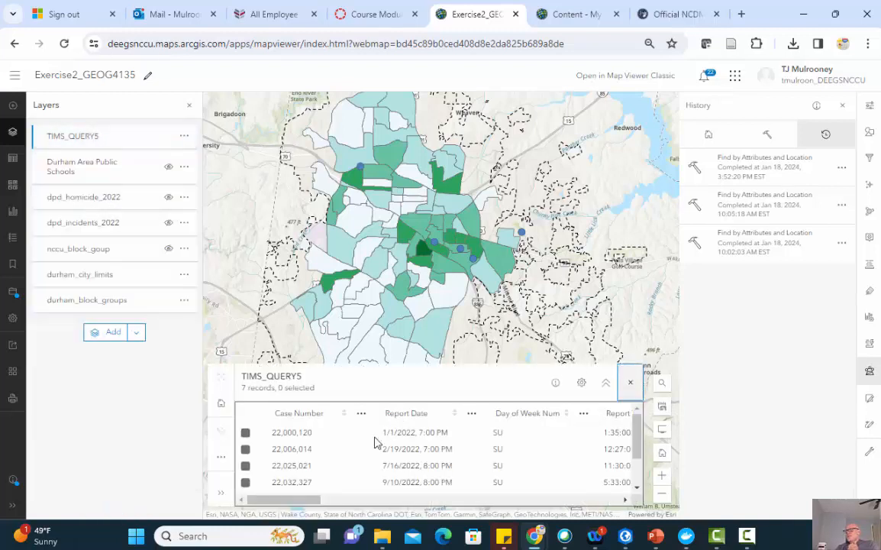
drag(300, 502, 328, 502)
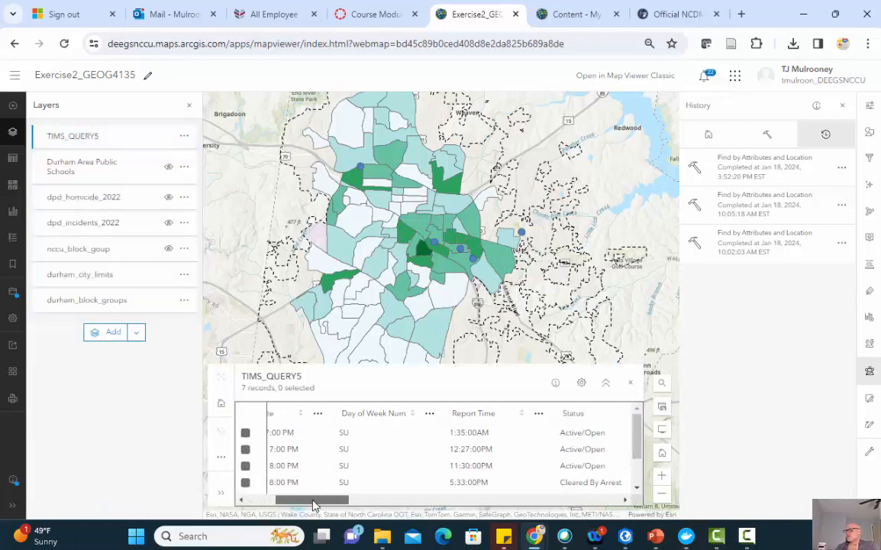
scroll(640, 441, down, 3)
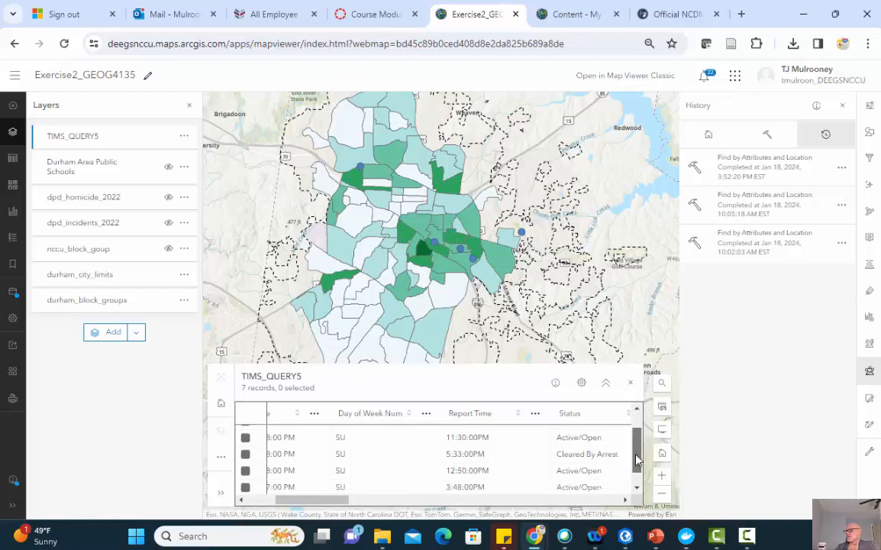
scroll(626, 420, up, 3)
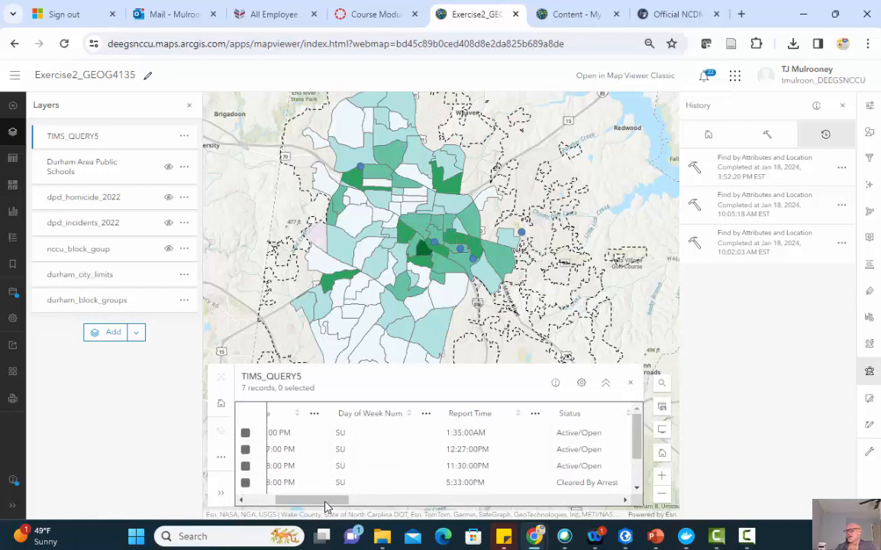
scroll(298, 456, left, 5)
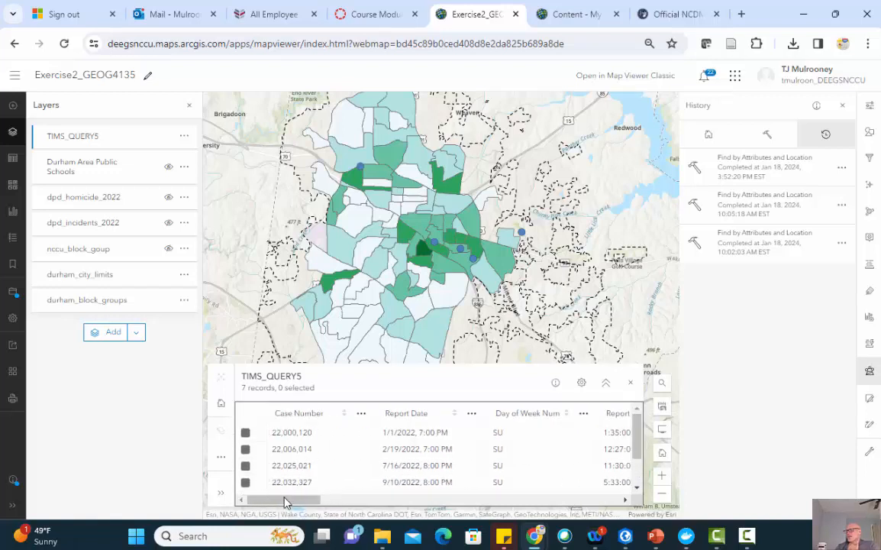
drag(284, 499, 594, 518)
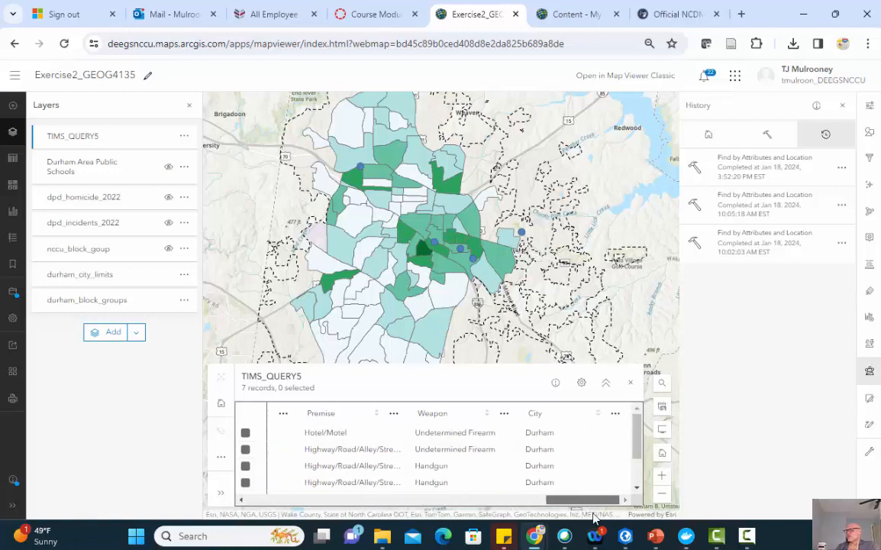
click(616, 412)
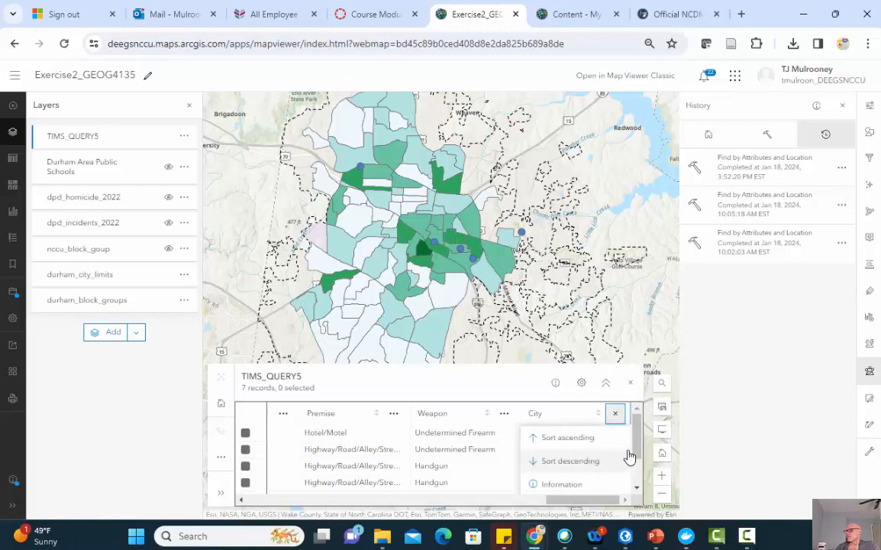
drag(637, 445, 614, 417)
click(615, 412)
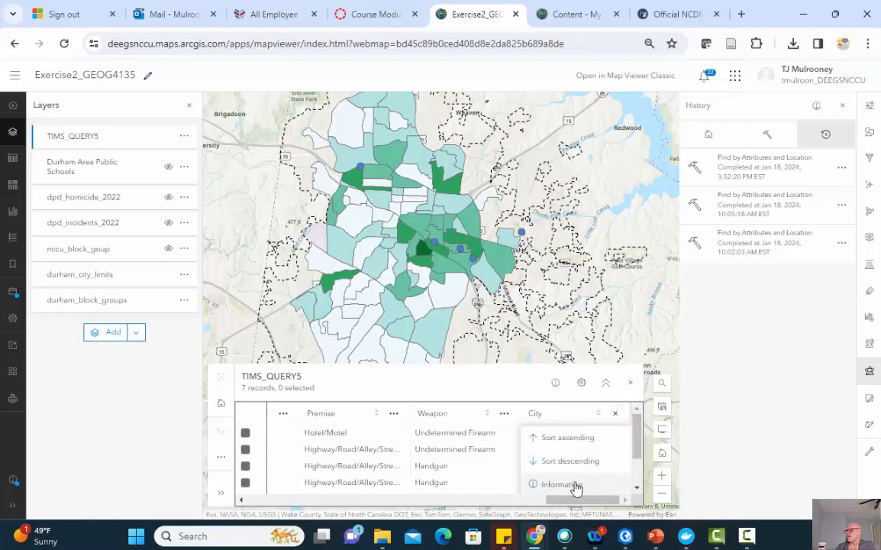
scroll(578, 480, down, 2)
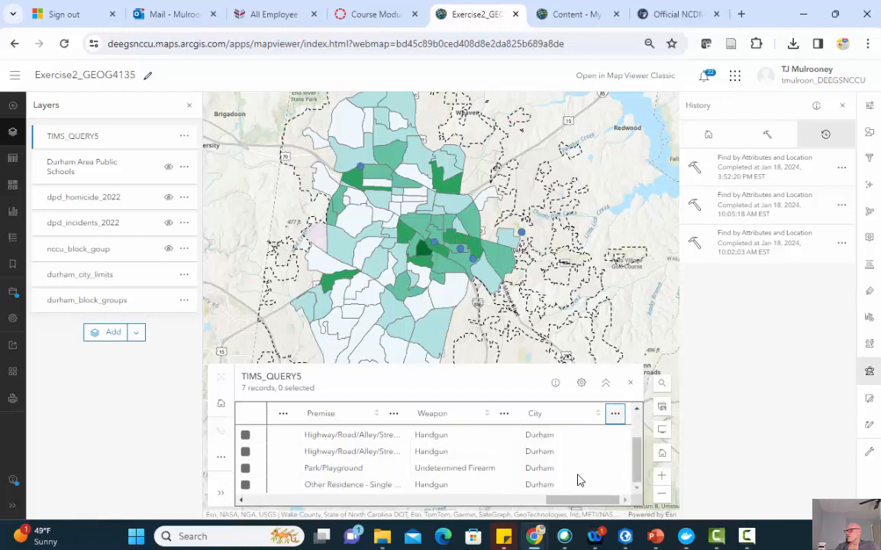
click(630, 382)
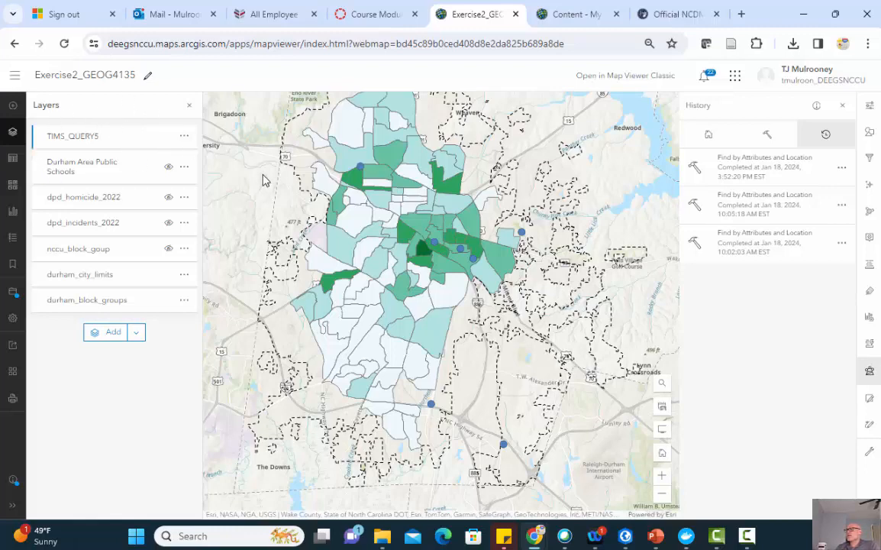
click(624, 534)
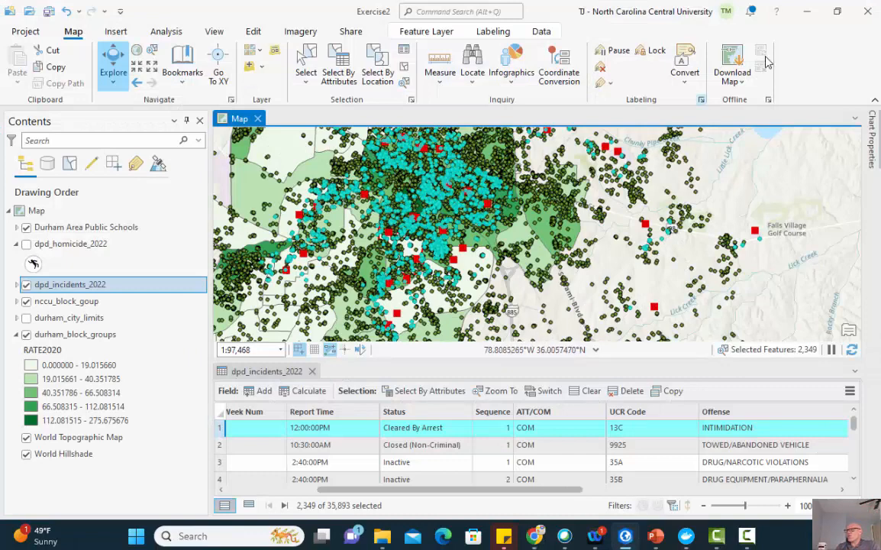
click(806, 12)
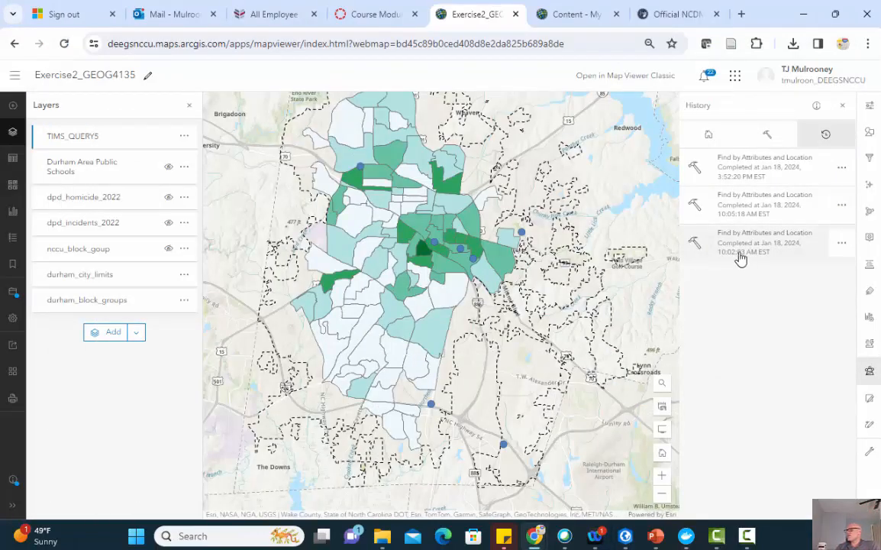
- Reopen the Find by Attributes and Location settings, name the output TIMS_QUERY_SPATIAL, and delete the existing dpd_homicide_2022 query
click(762, 134)
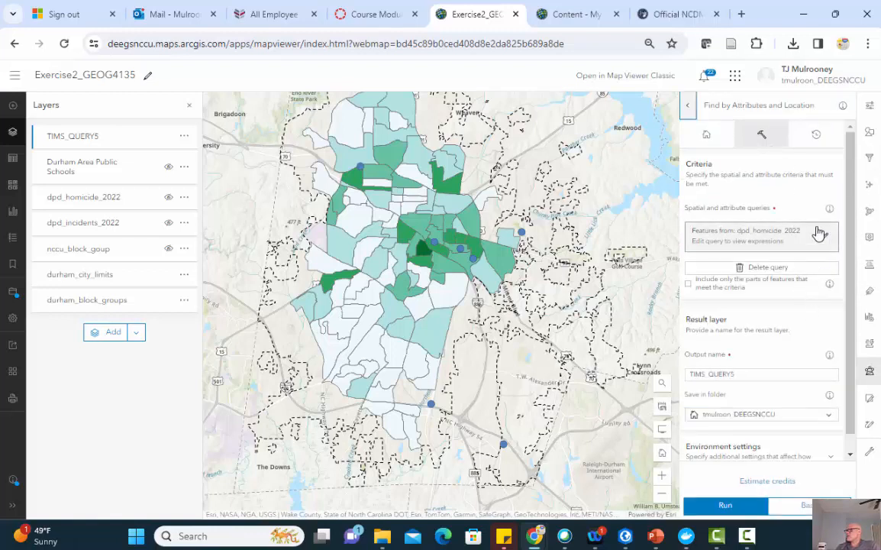
click(755, 375)
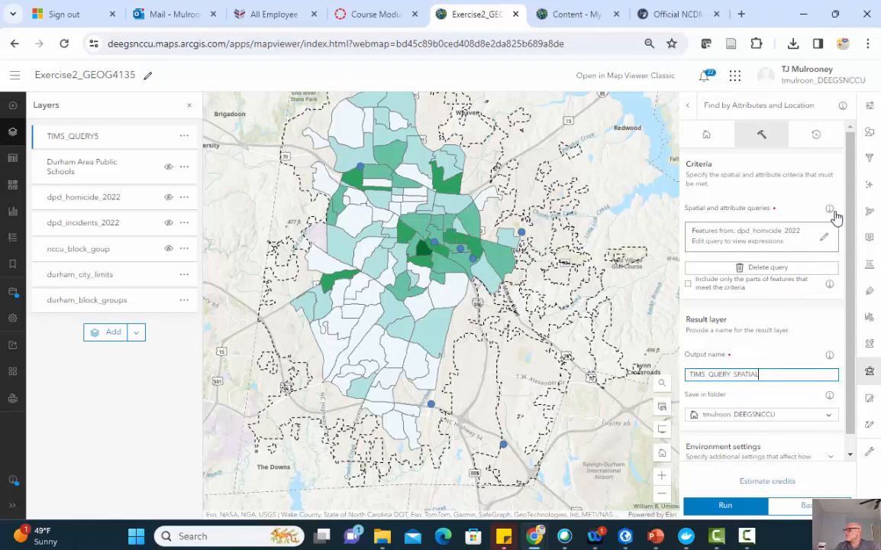
scroll(794, 256, down, 1)
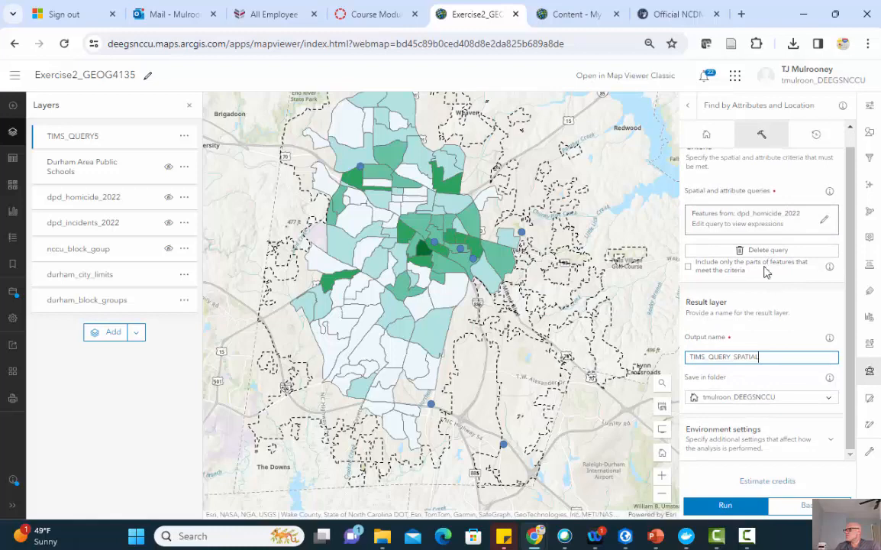
click(766, 252)
click(772, 229)
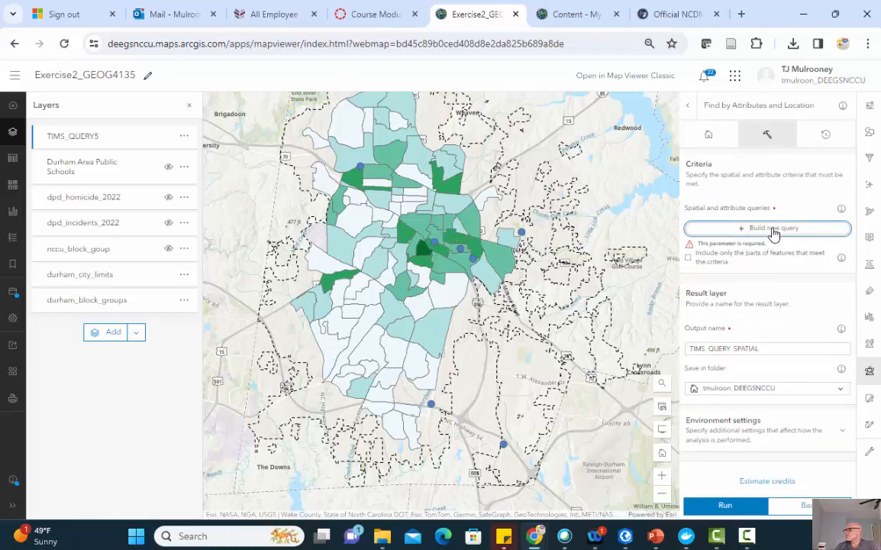
click(498, 308)
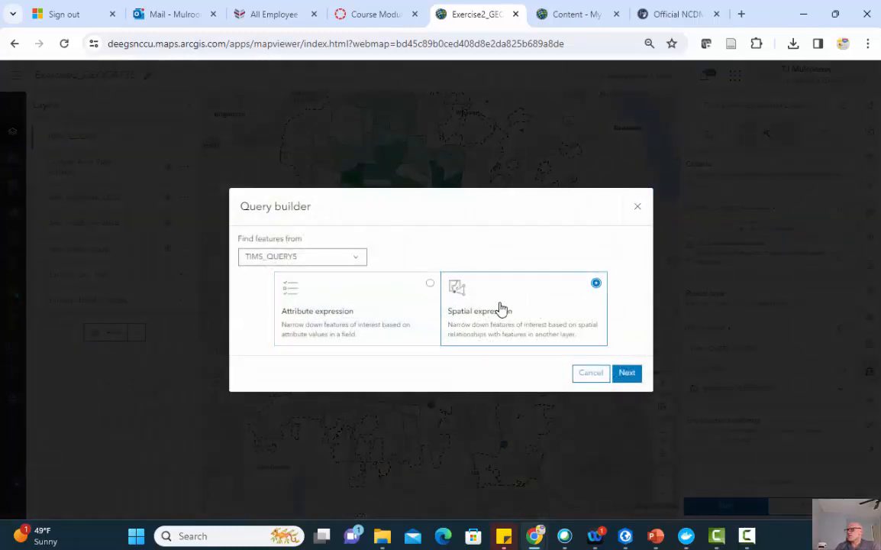
click(627, 373)
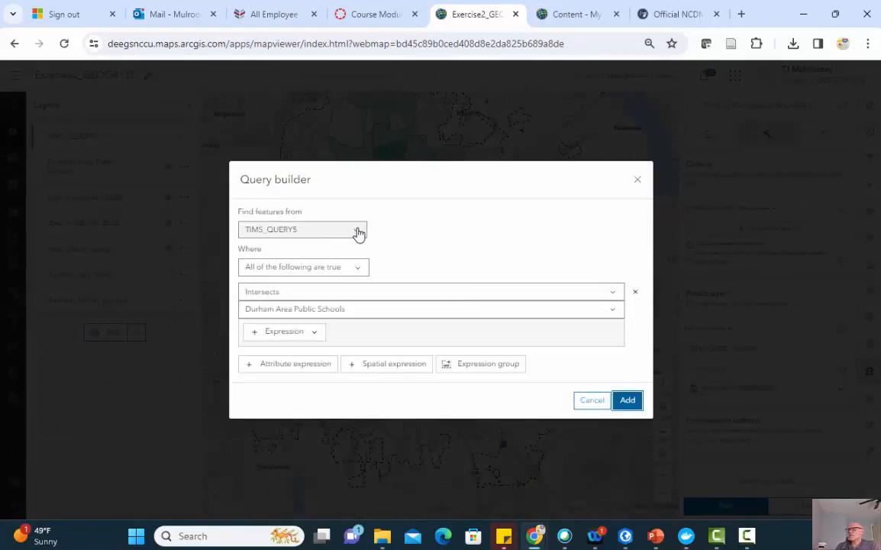
click(592, 402)
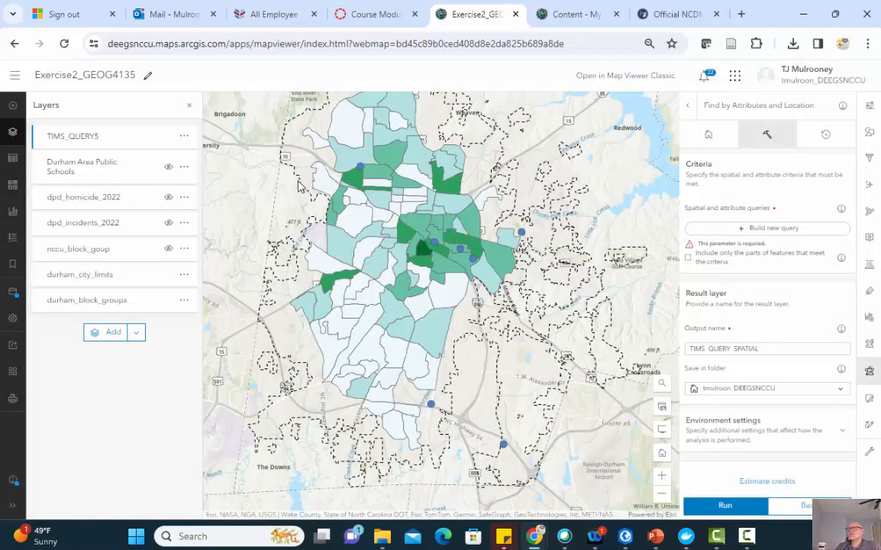
- Start a new spatial expression query that finds features from dpd_homicide_2022
click(789, 349)
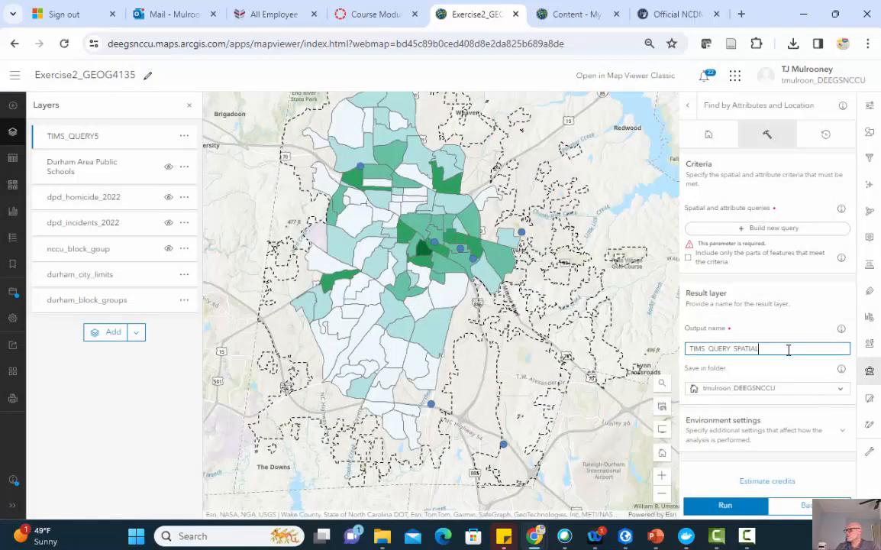
click(799, 229)
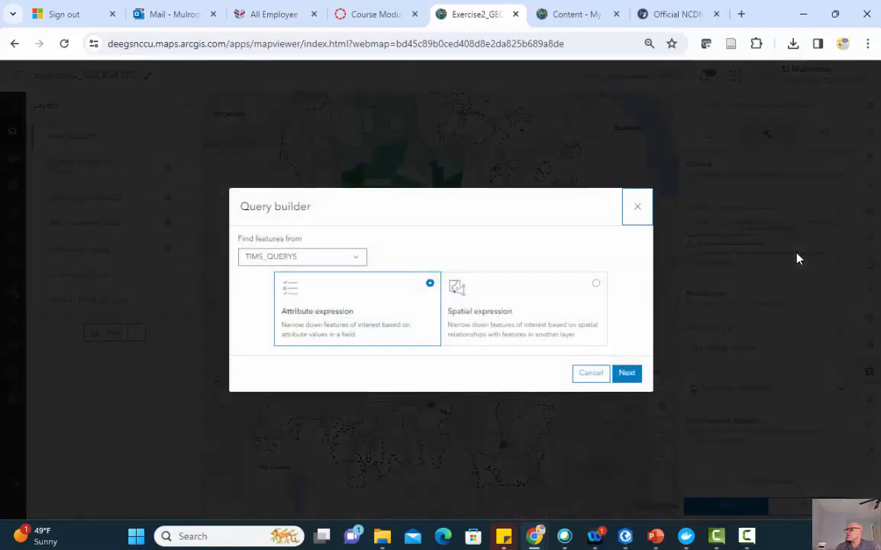
click(343, 256)
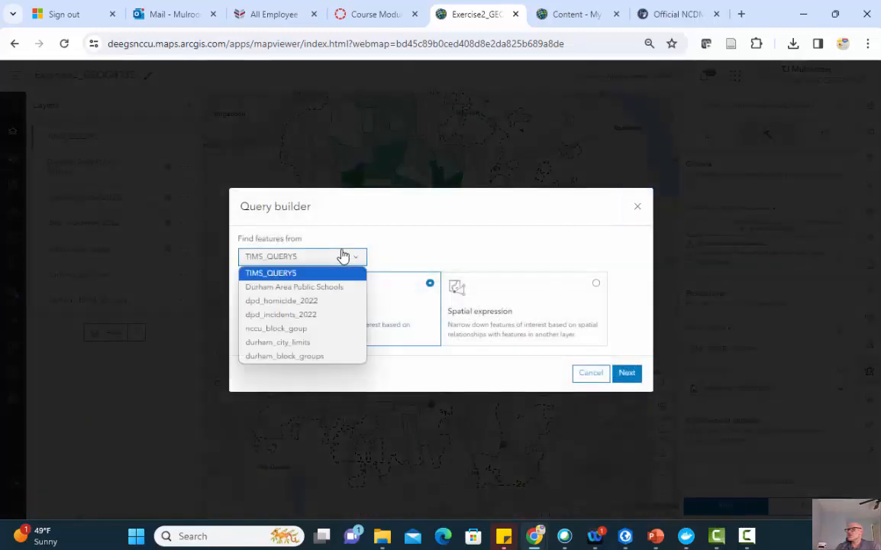
click(320, 306)
click(575, 301)
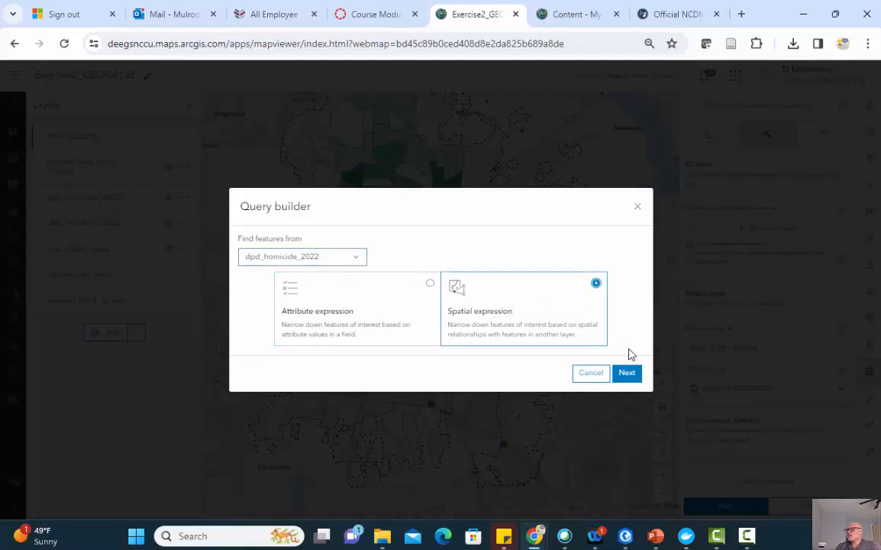
click(627, 374)
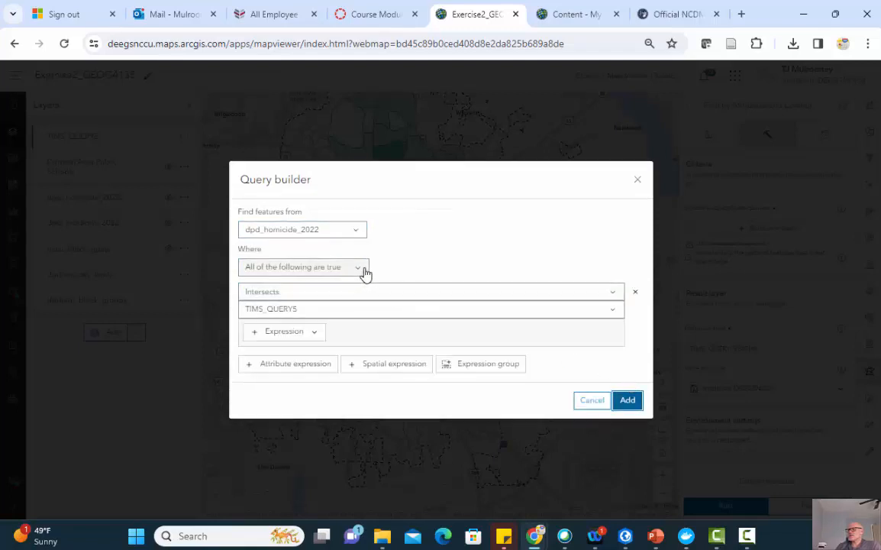
- Set the spatial relationship to Within a distance of the Durham Area Public Schools layer
click(370, 295)
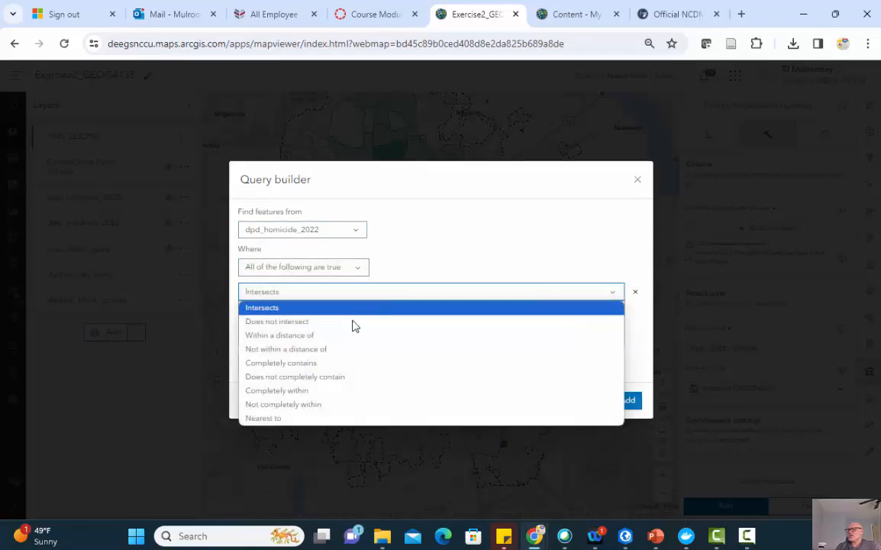
click(321, 334)
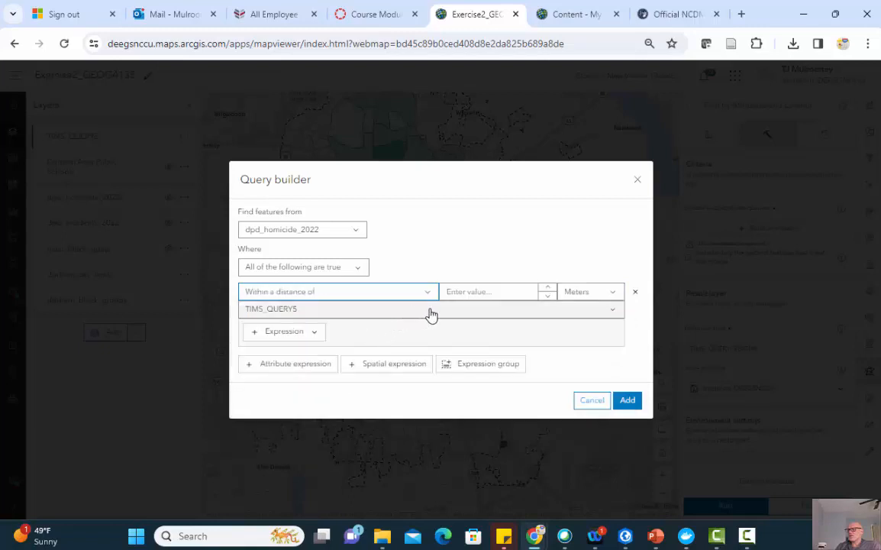
click(611, 309)
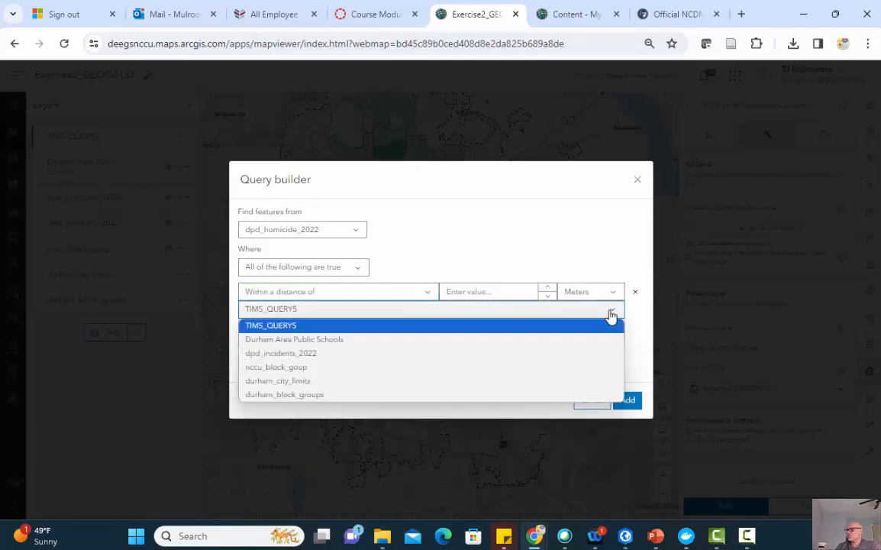
click(328, 341)
- Set the search distance to 0.5 miles and add the query
click(506, 291)
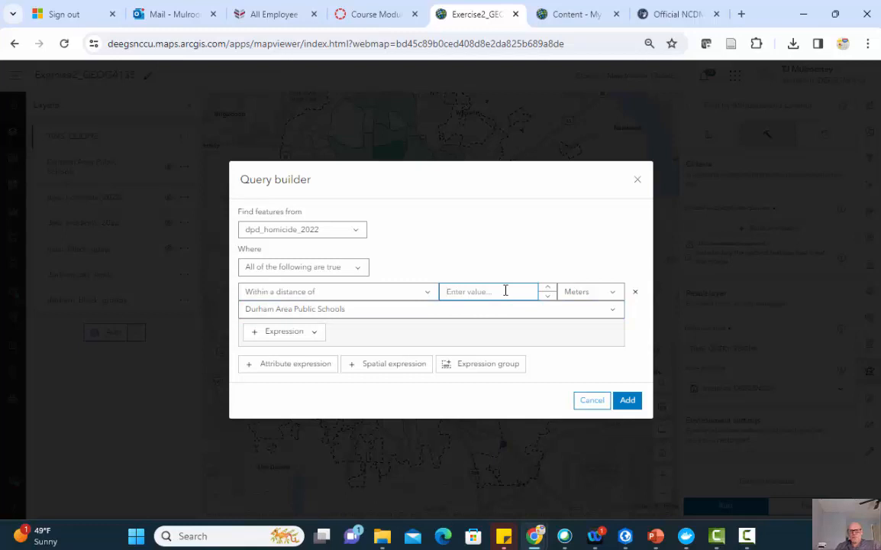
text(1)
click(613, 298)
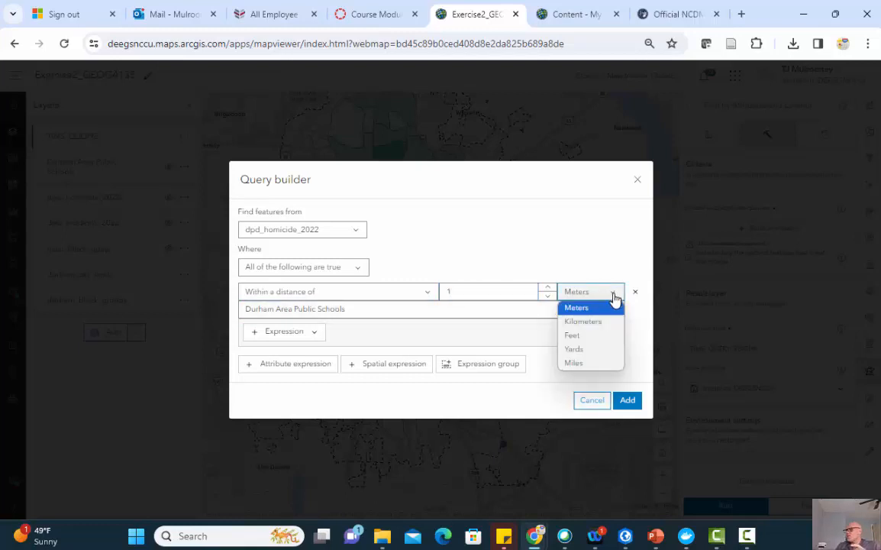
click(588, 364)
drag(482, 294, 414, 299)
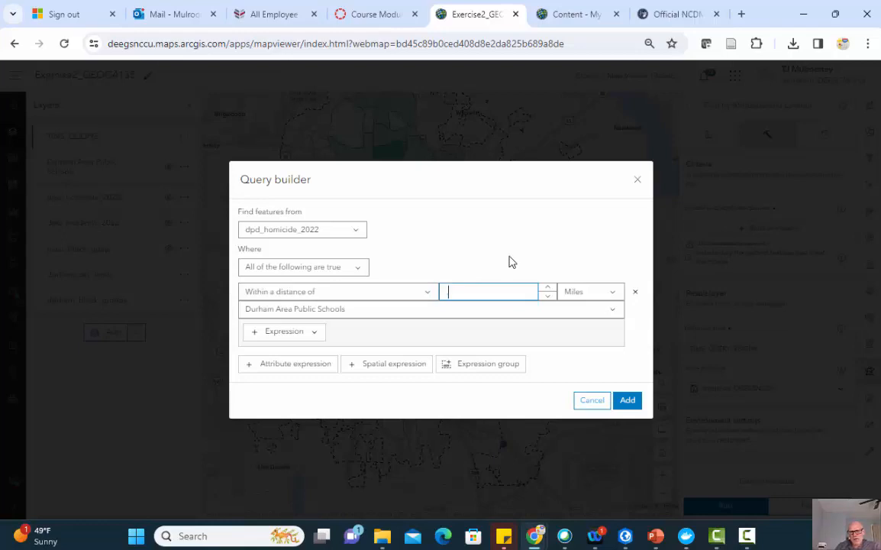
click(543, 253)
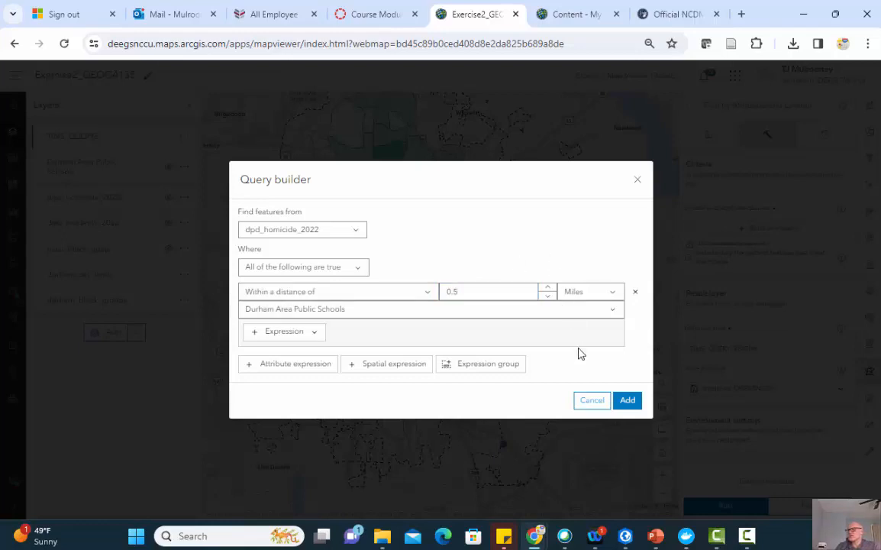
click(626, 402)
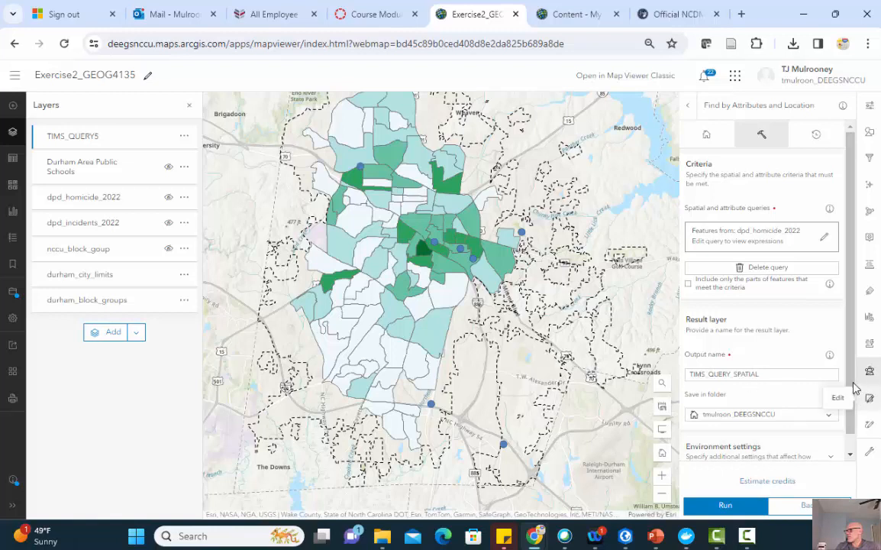
- Run the TIMS_QUERY_SPATIAL analysis and view its status in the analysis history
scroll(854, 394, down, 1)
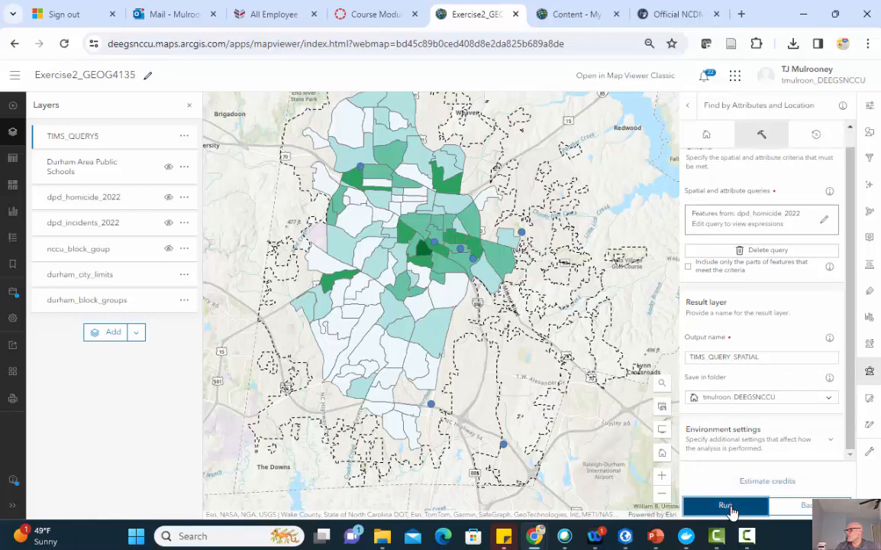
click(727, 505)
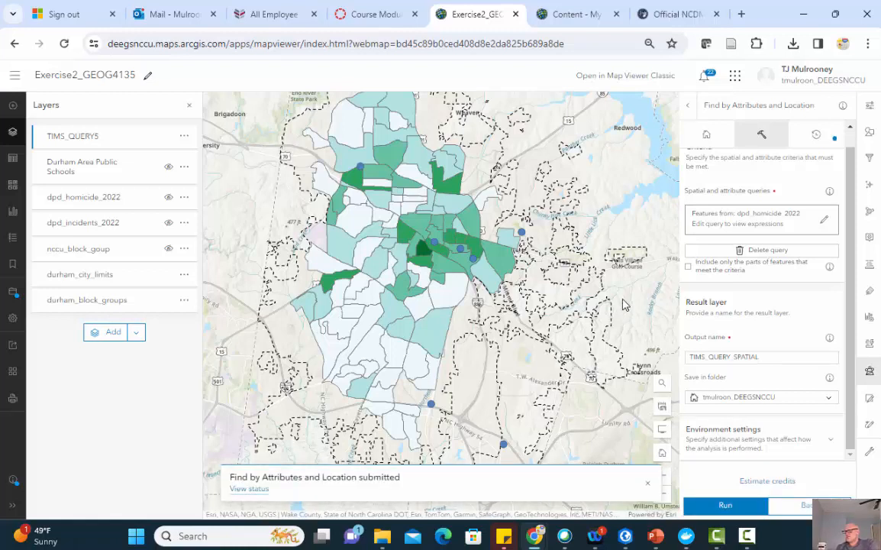
click(252, 491)
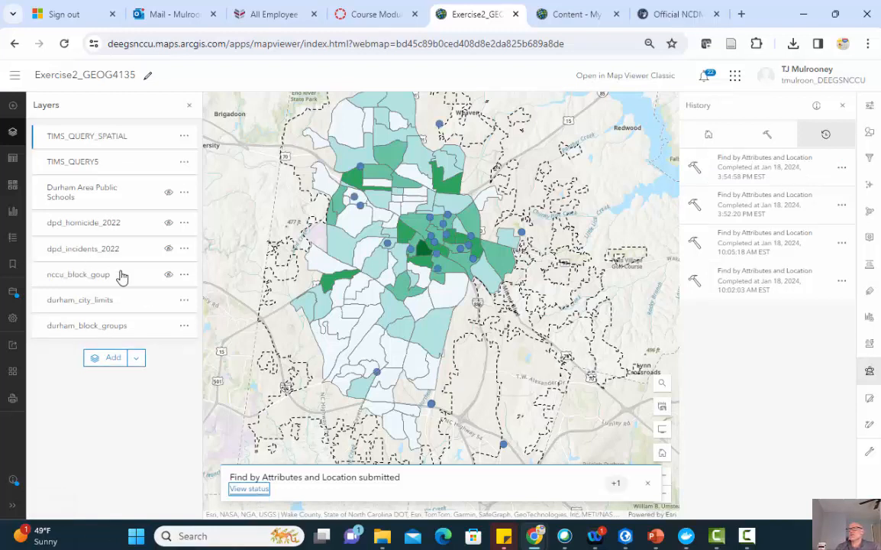
- Hide the TIMS_QUERY5 layer and show the dpd_homicide_2022 and Durham Area Public Schools layers
click(169, 161)
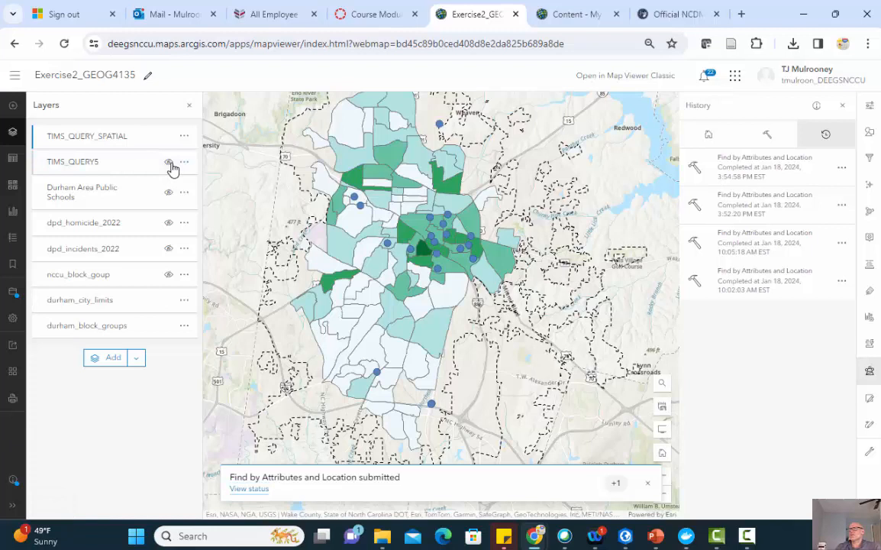
click(169, 225)
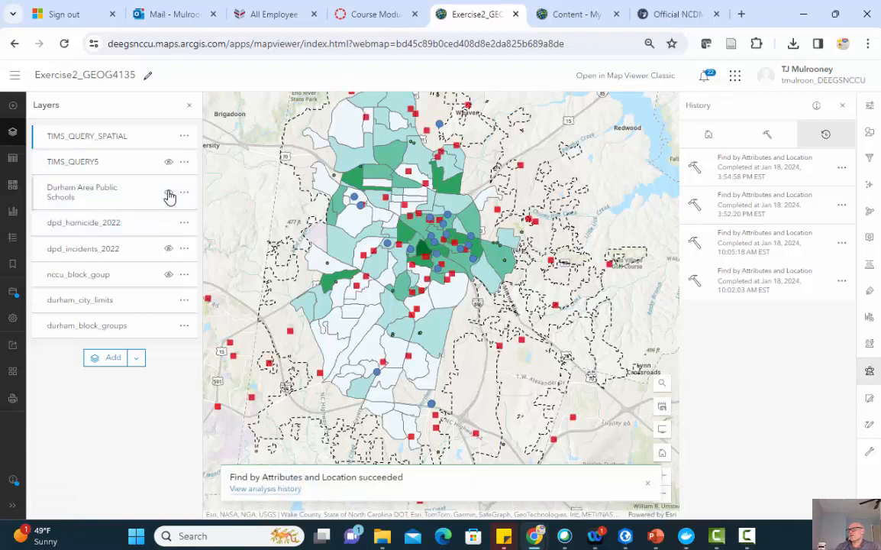
click(169, 193)
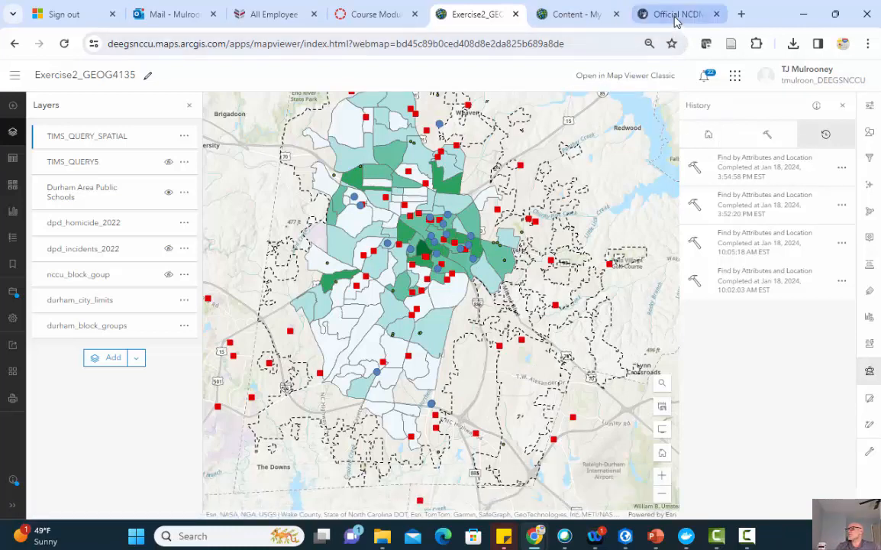
- Open ArcGIS Online in a new browser tab, sign in with the saved account, and open the list of its own content
click(742, 14)
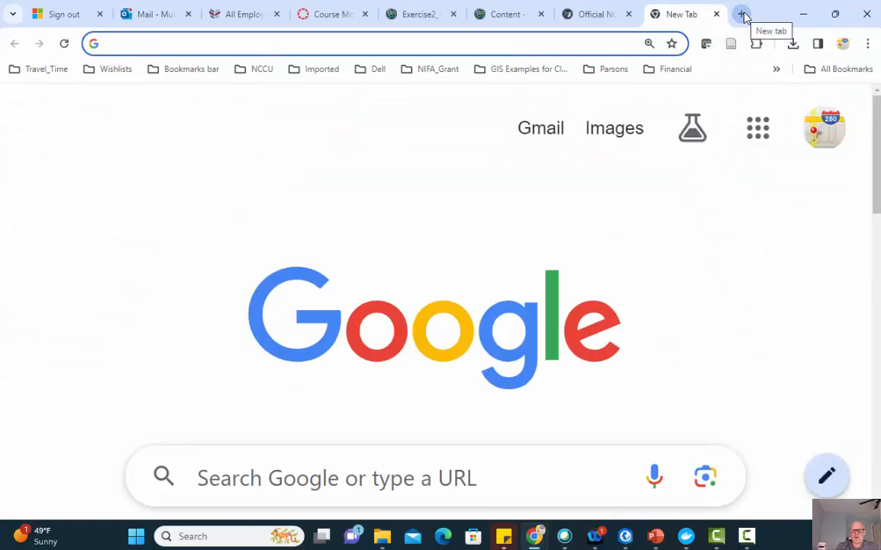
text(arc)
key(Return)
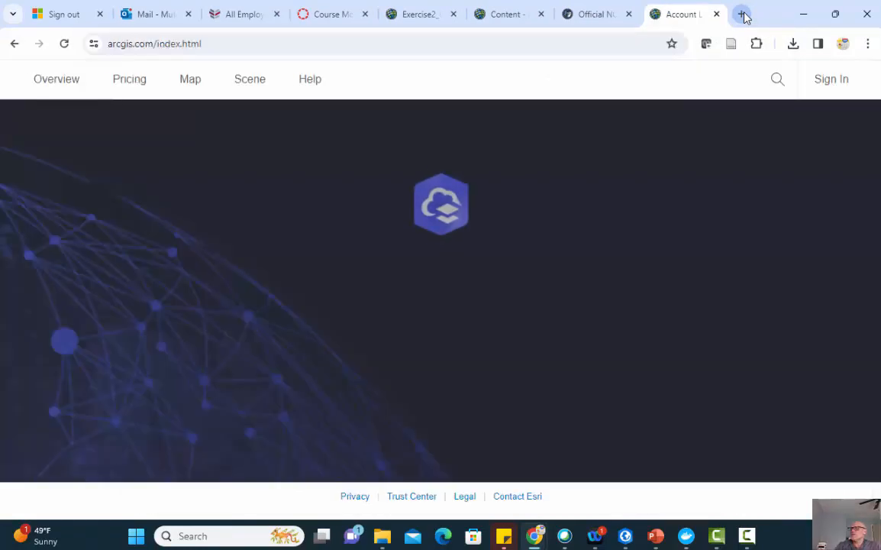
click(436, 458)
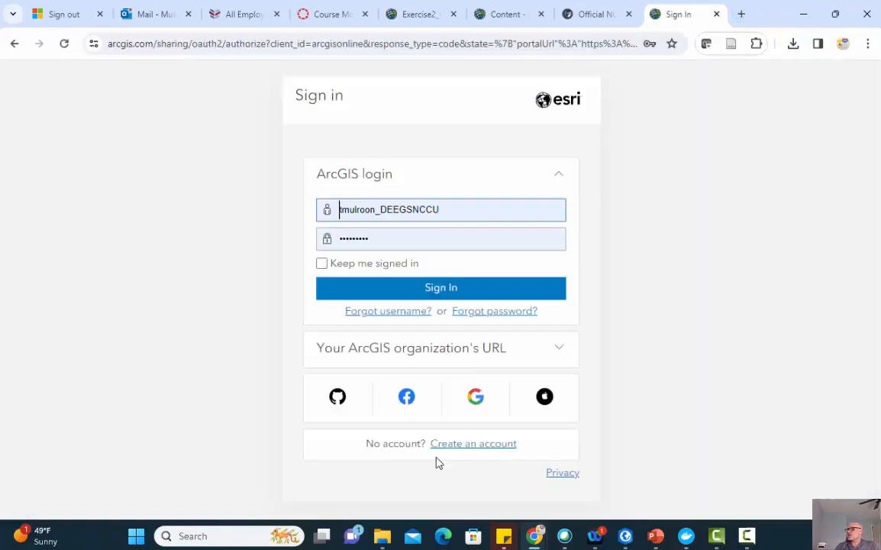
click(425, 297)
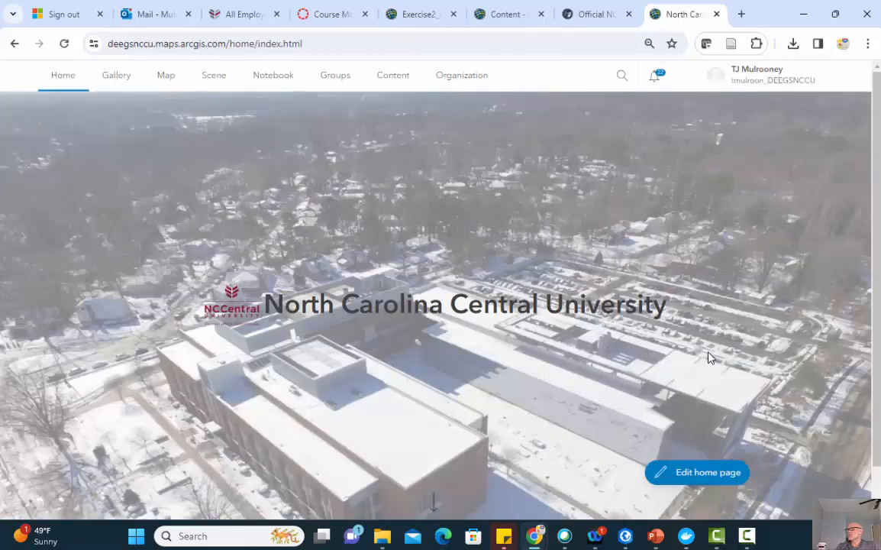
click(402, 79)
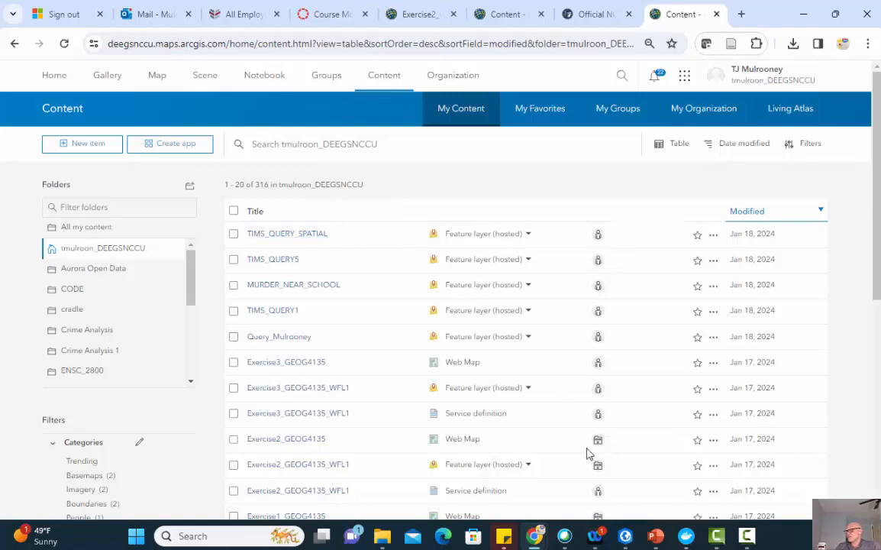
- Switch to ArcGIS Pro, close the dpd_incidents_2022 attribute table, and hide the dpd_incidents_2022 and nccu_block_goup layers
click(626, 538)
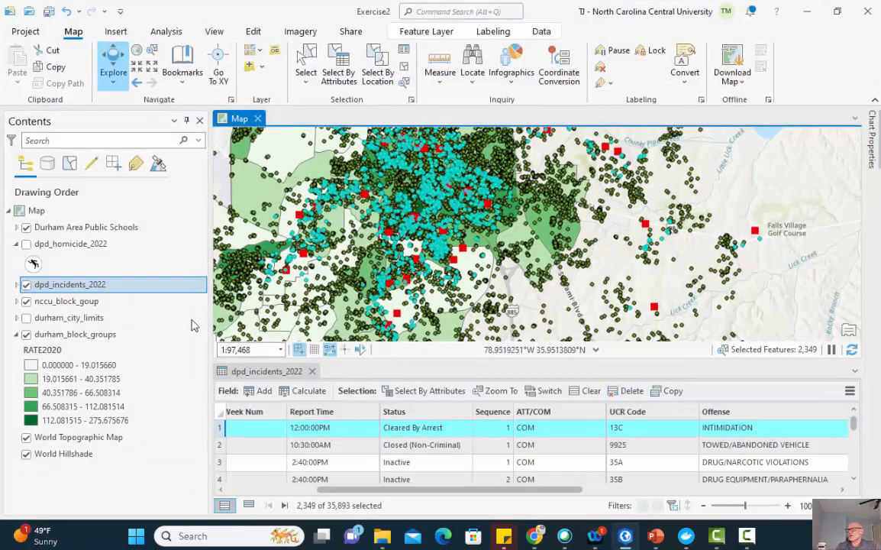
click(311, 371)
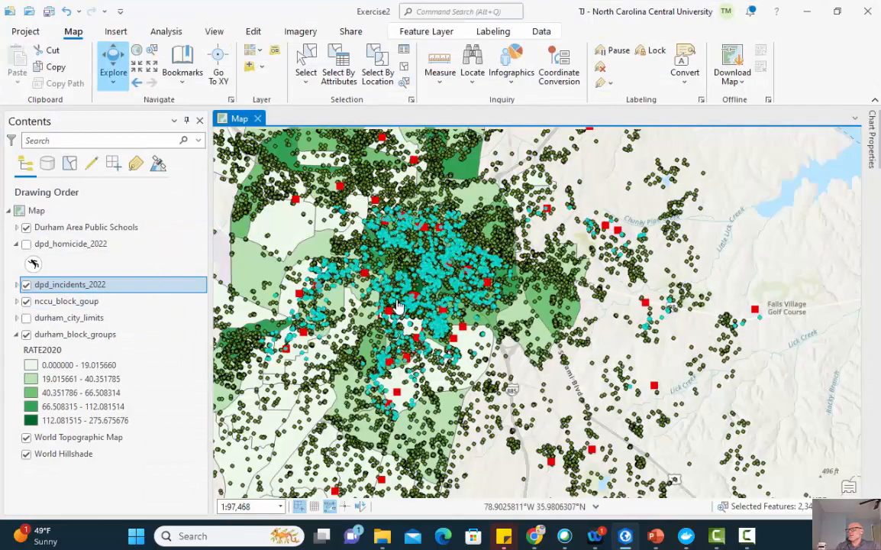
scroll(397, 305, down, 3)
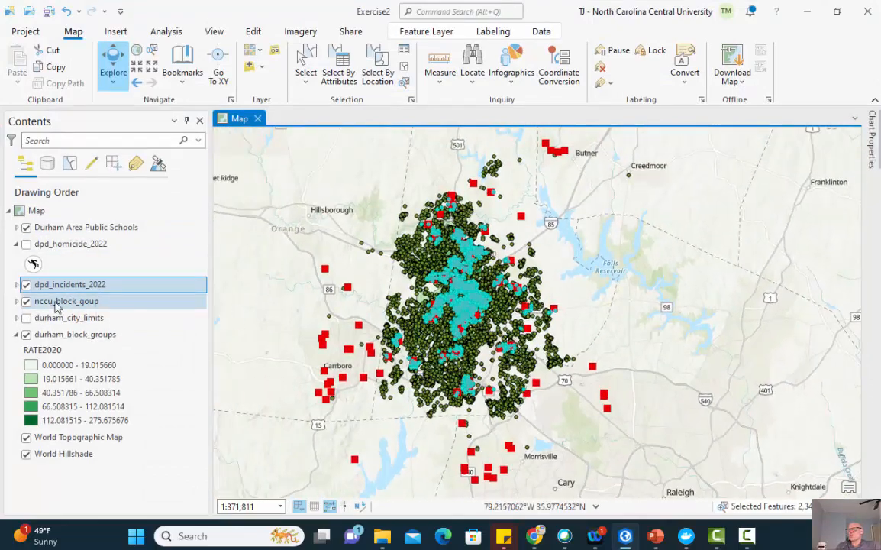
click(26, 285)
click(26, 301)
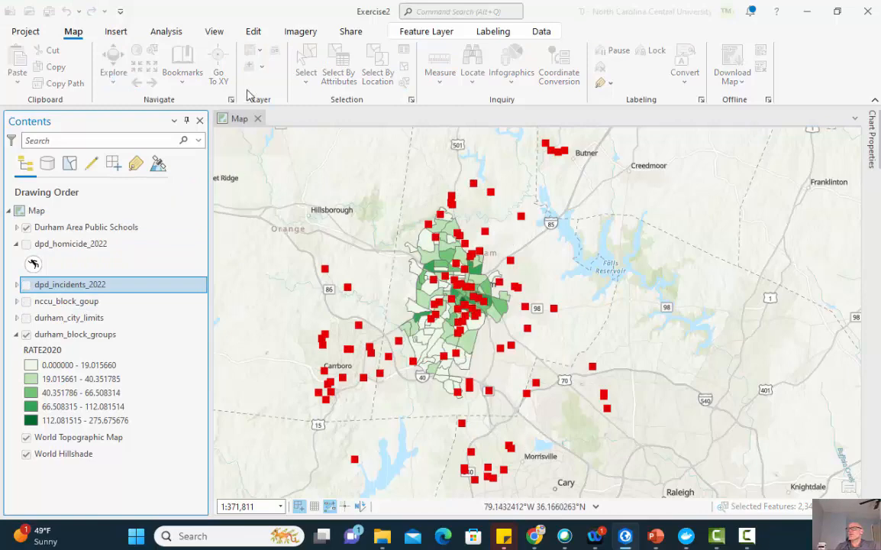
- Browse the portal's My Content for the hosted TIMS_QUERY_SPATIAL layer as data to add, and close the browser without adding anything
click(263, 68)
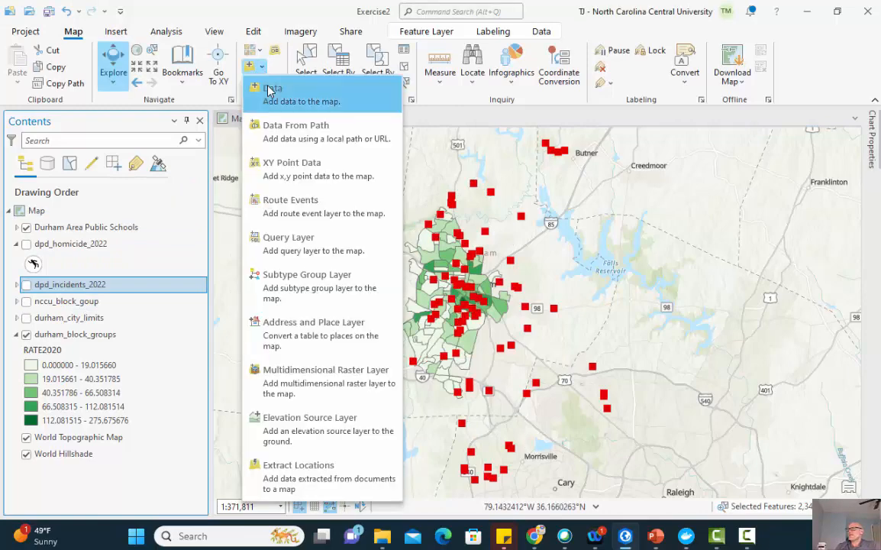
click(271, 90)
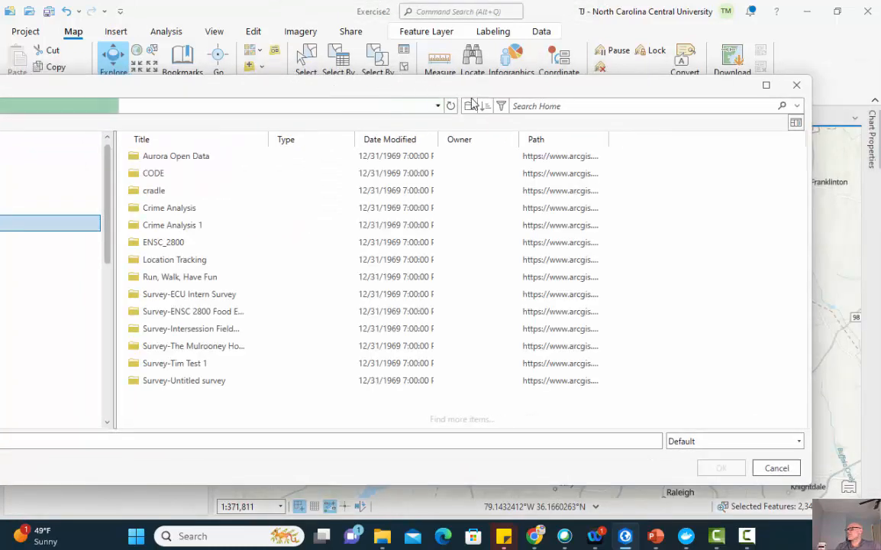
drag(813, 197, 577, 198)
drag(407, 87, 683, 65)
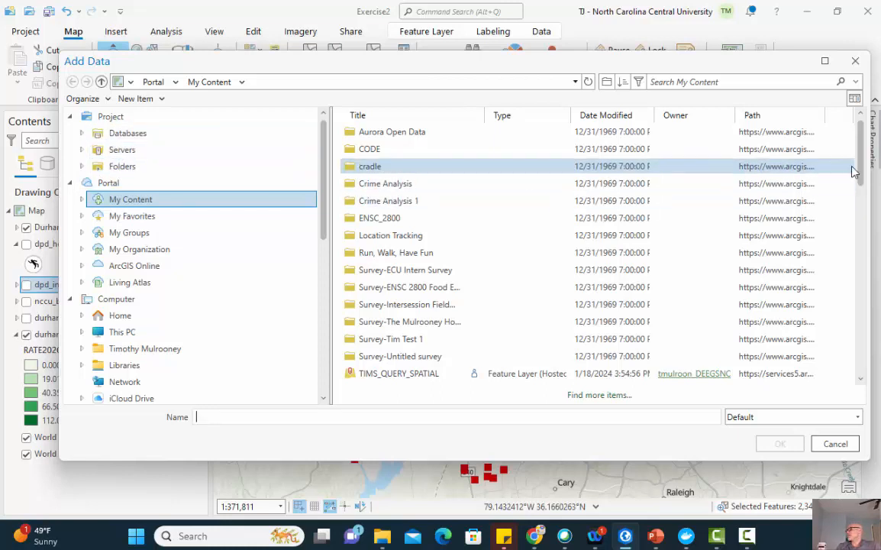
scroll(866, 172, down, 3)
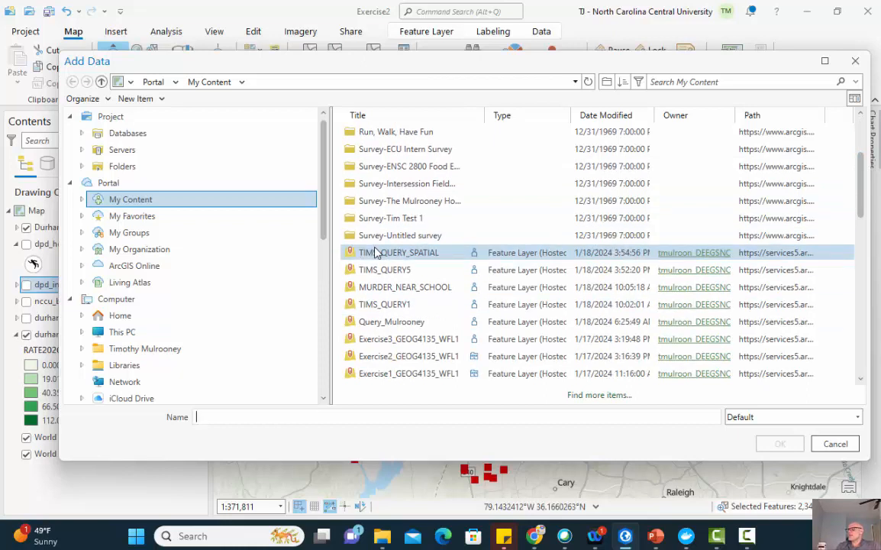
click(836, 444)
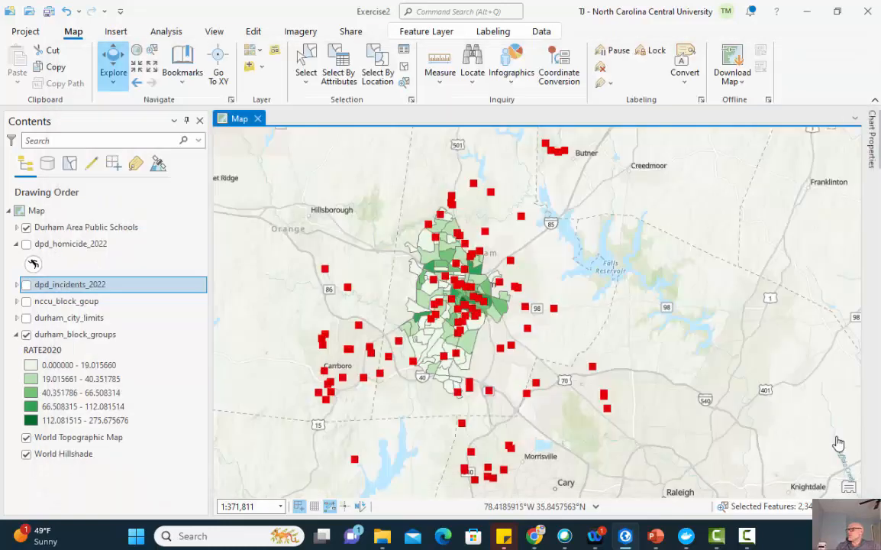
- Switch to the web browser and show the Exercise2_GEOG4135 map in Map Viewer
click(811, 17)
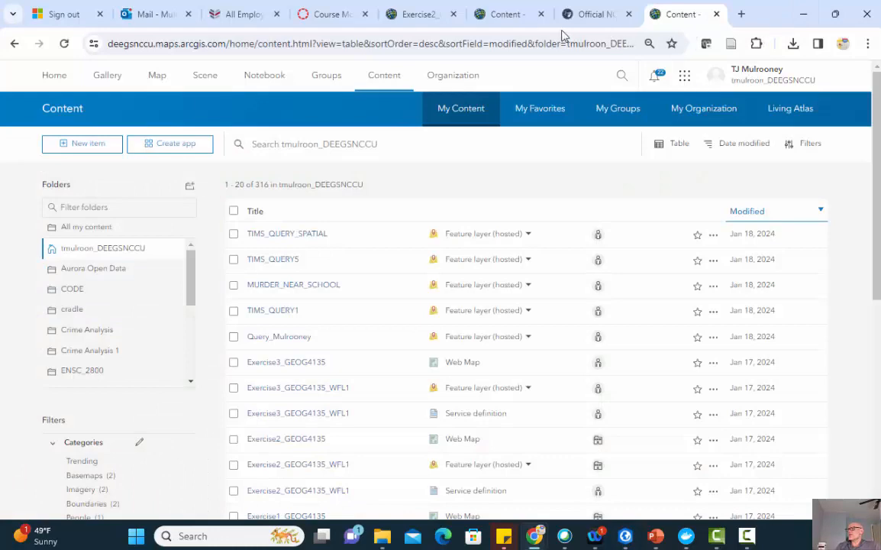
click(416, 15)
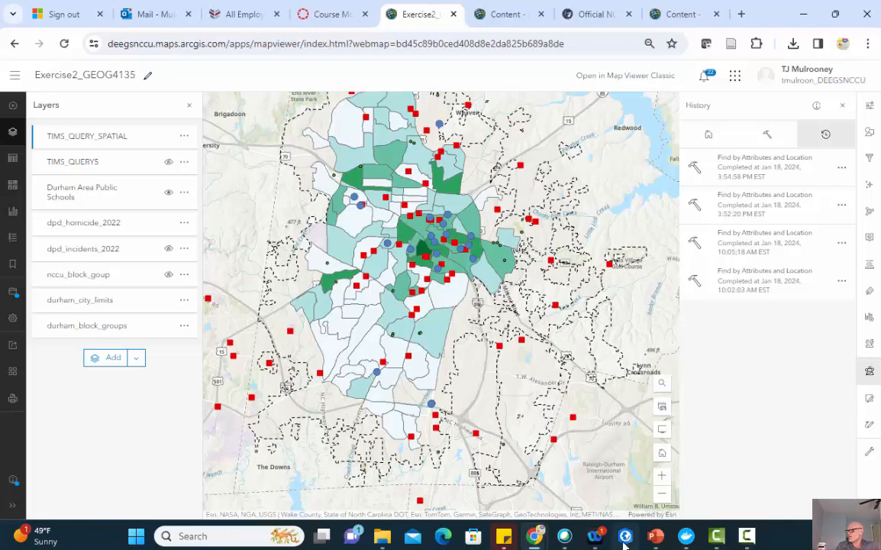
- Switch to ArcGIS Pro, view its sharing options, and return to the Exercise2_GEOG4135 web map in the browser
key(alt+Tab)
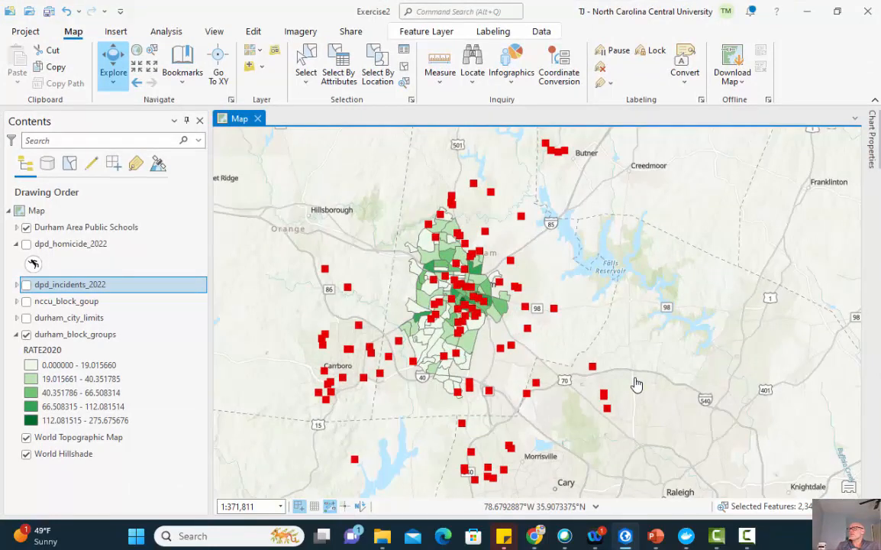
click(351, 32)
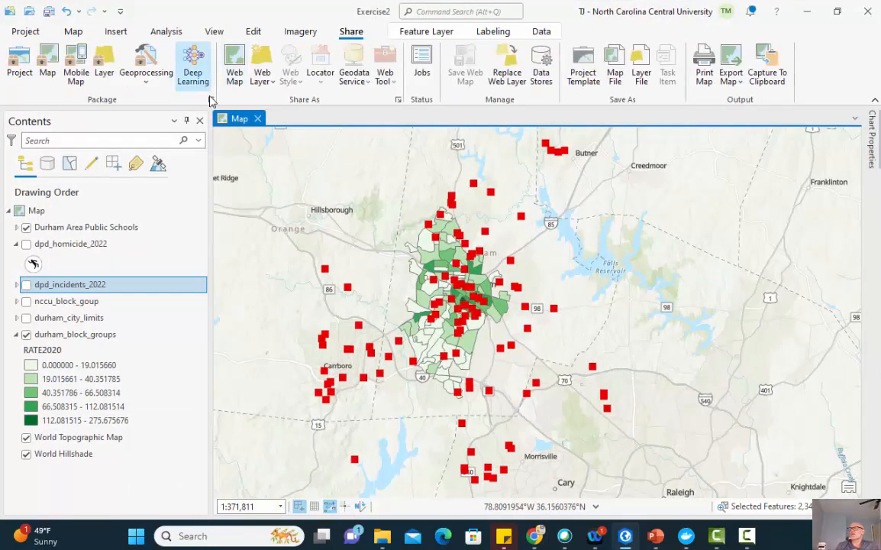
click(808, 13)
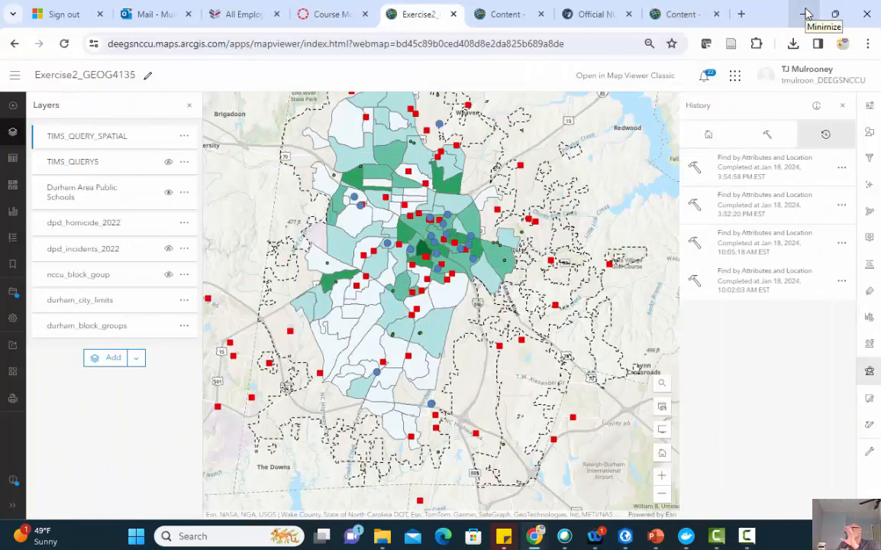